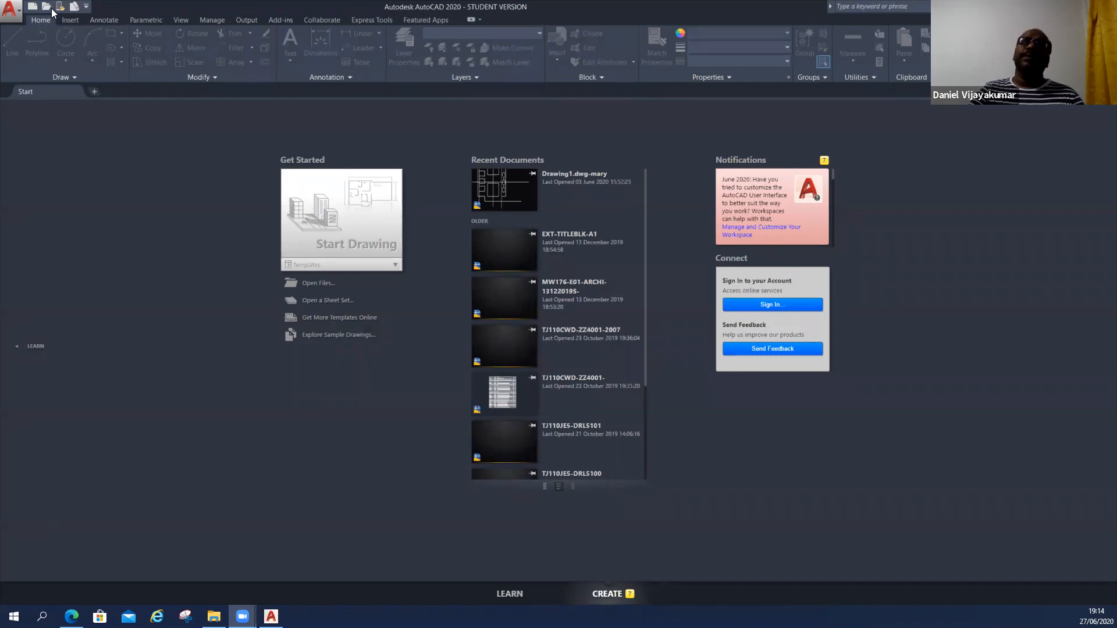
Create a new drawing from the acad template and turn the grid display off.
{"action": "left_click", "coordinate": [30, 10]}
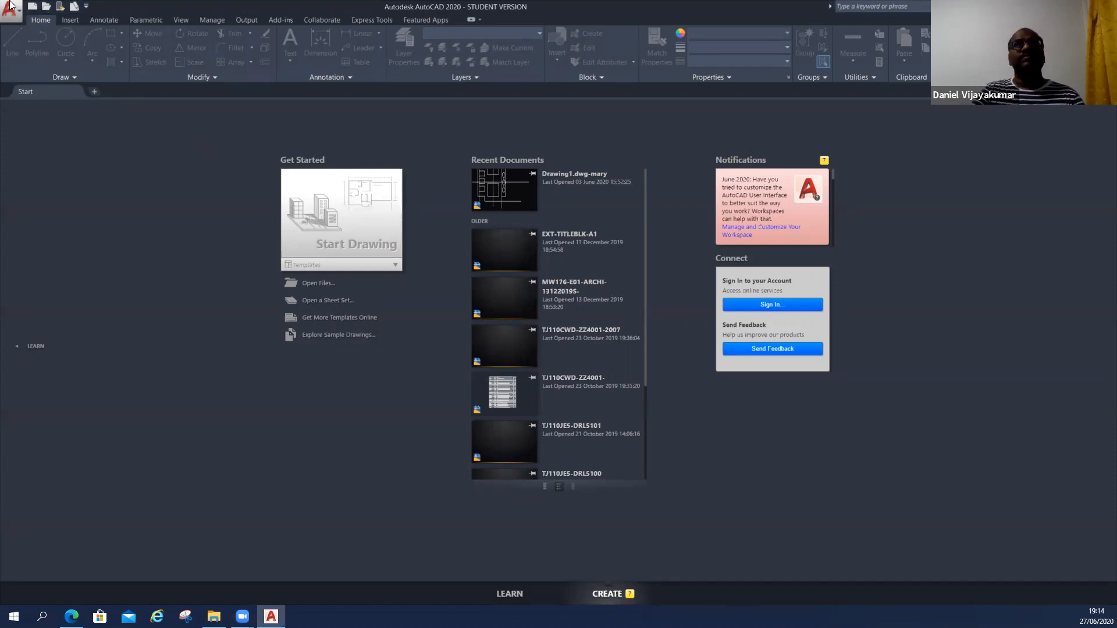
{"action": "left_click", "coordinate": [31, 10]}
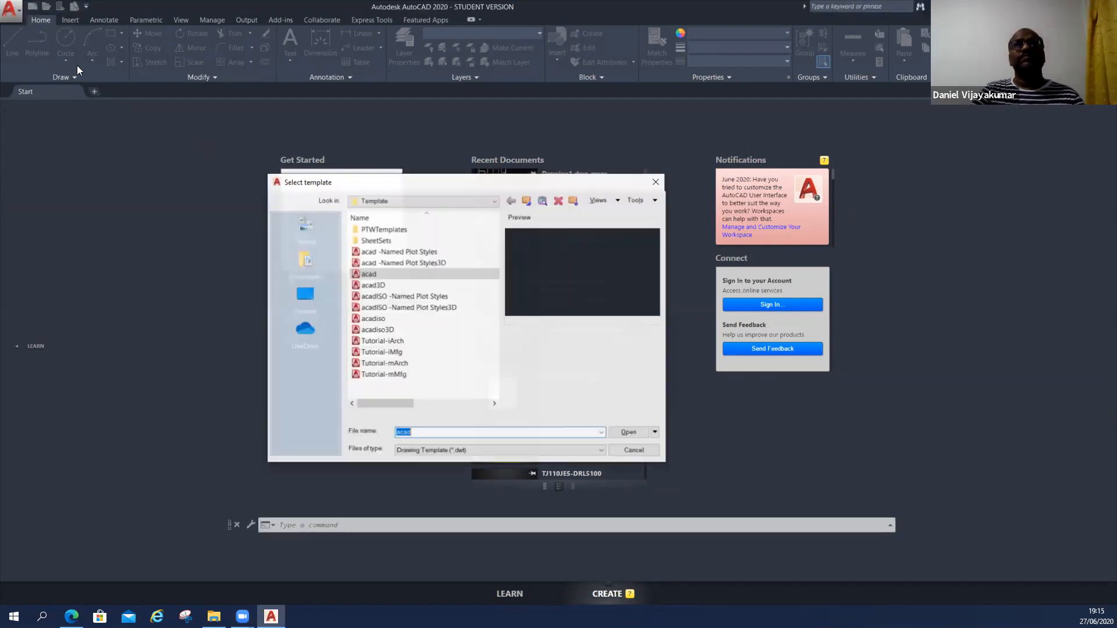
{"action": "left_click", "coordinate": [629, 434]}
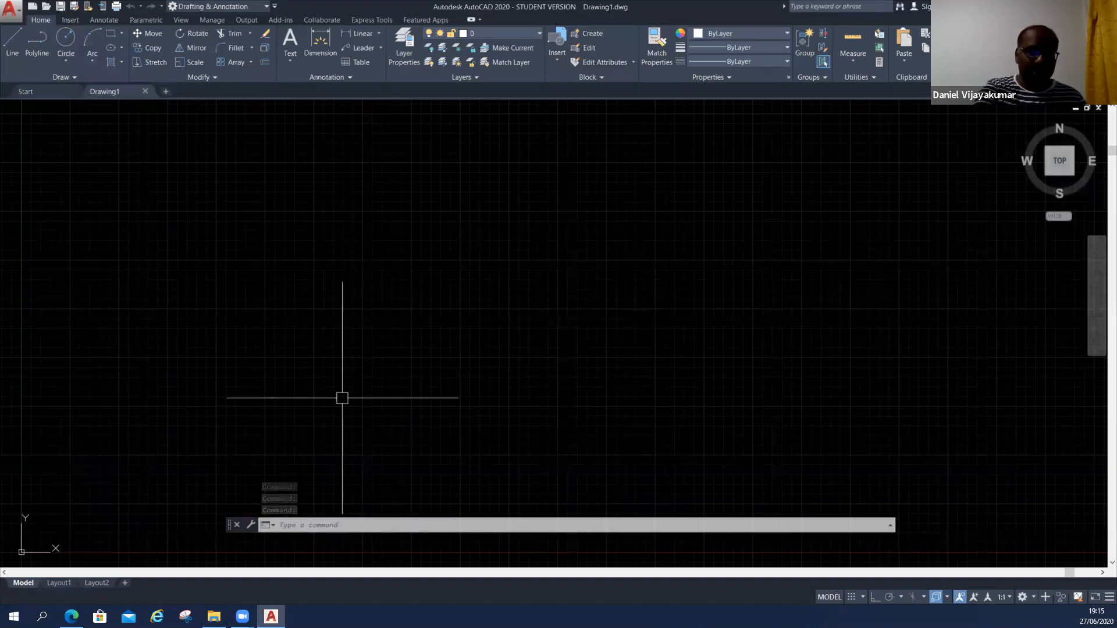
{"action": "key", "text": "F7"}
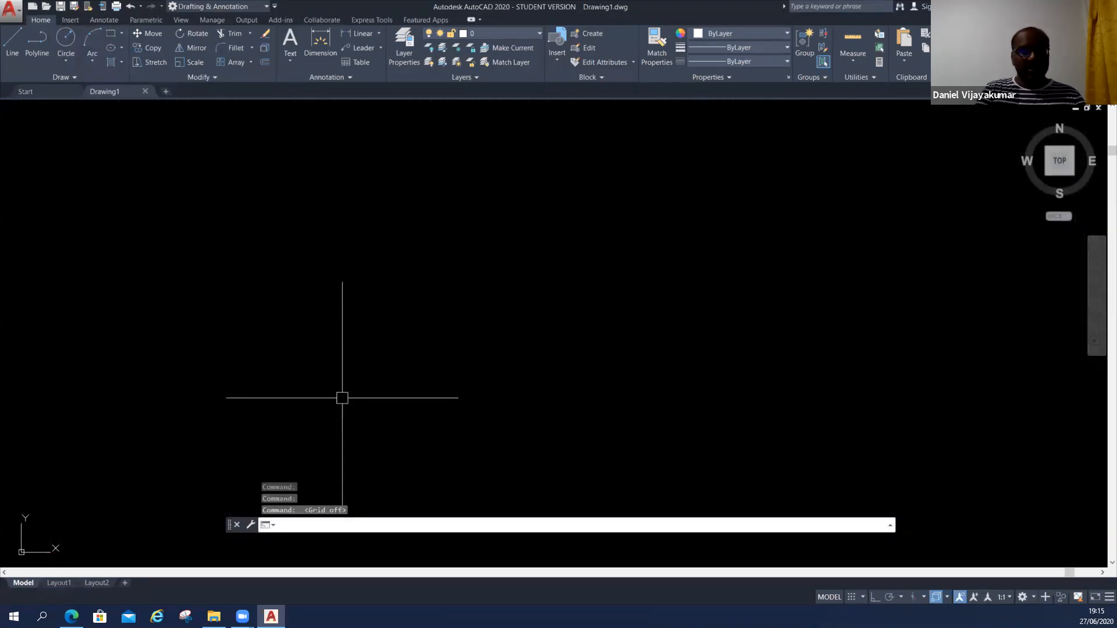
{"action": "type", "text": "limits"}
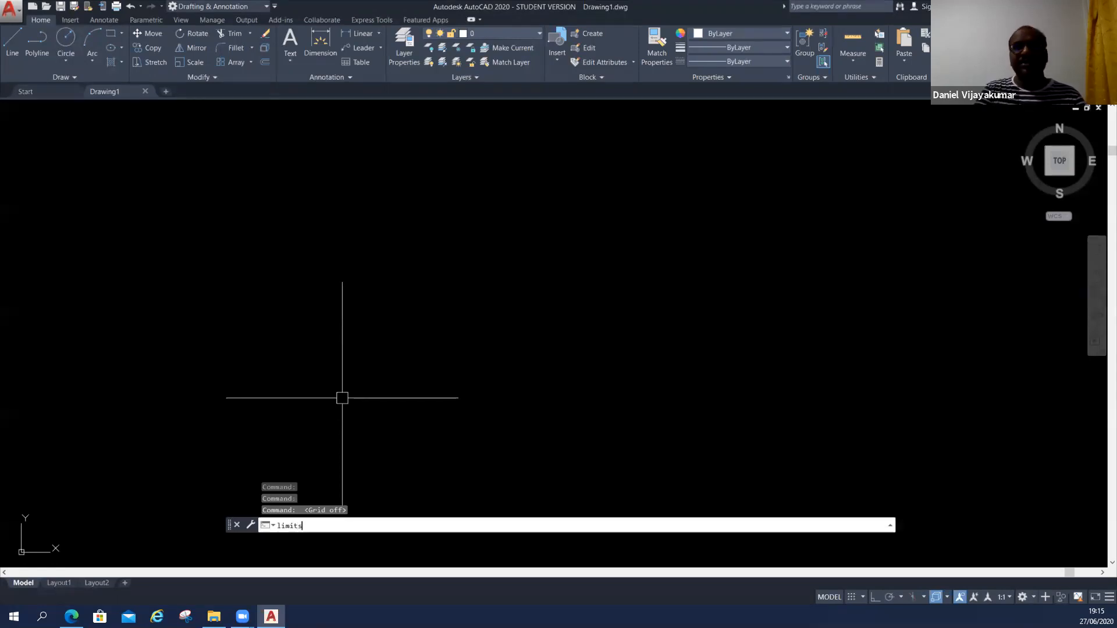
{"action": "key", "text": "Return"}
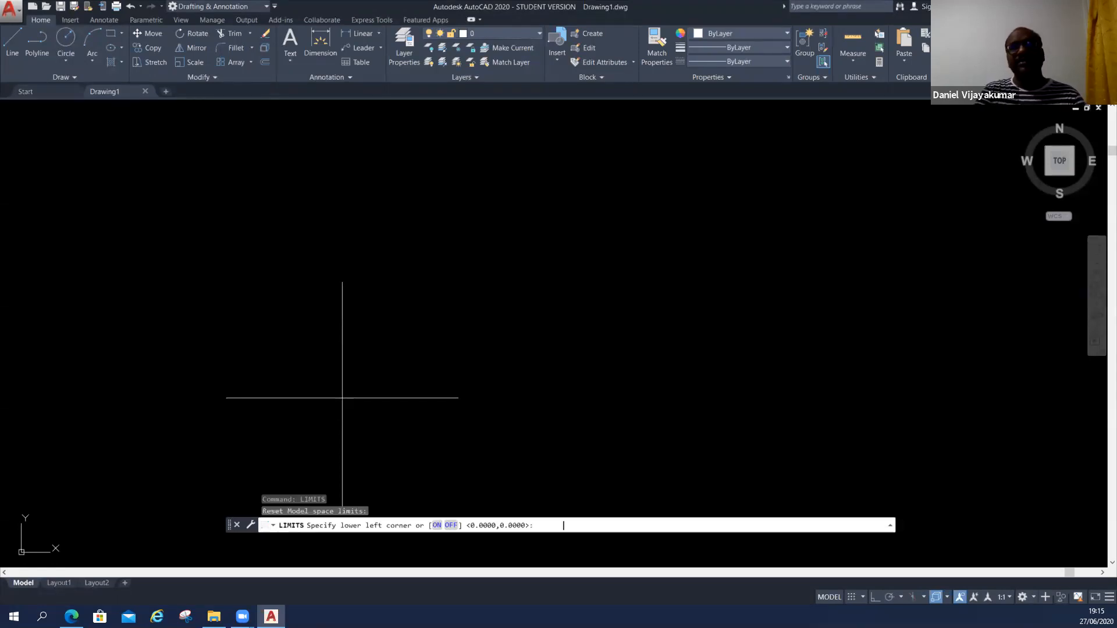
{"action": "type", "text": "0,,0,"}
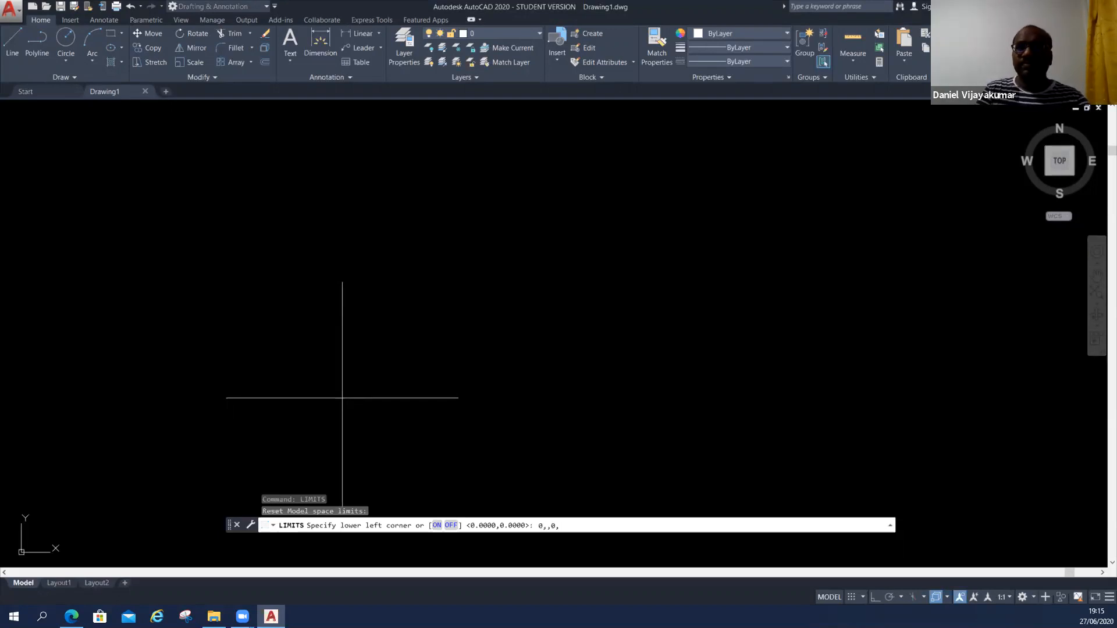
{"action": "key", "text": "BackSpace"}
{"action": "key", "text": "Return"}
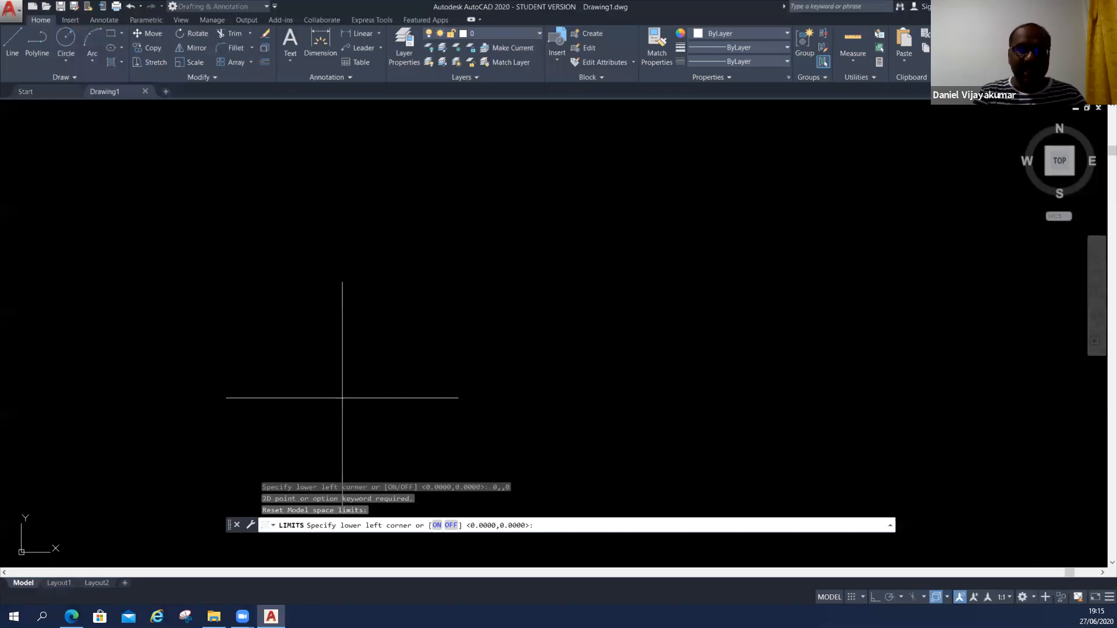
{"action": "type", "text": "840,"}
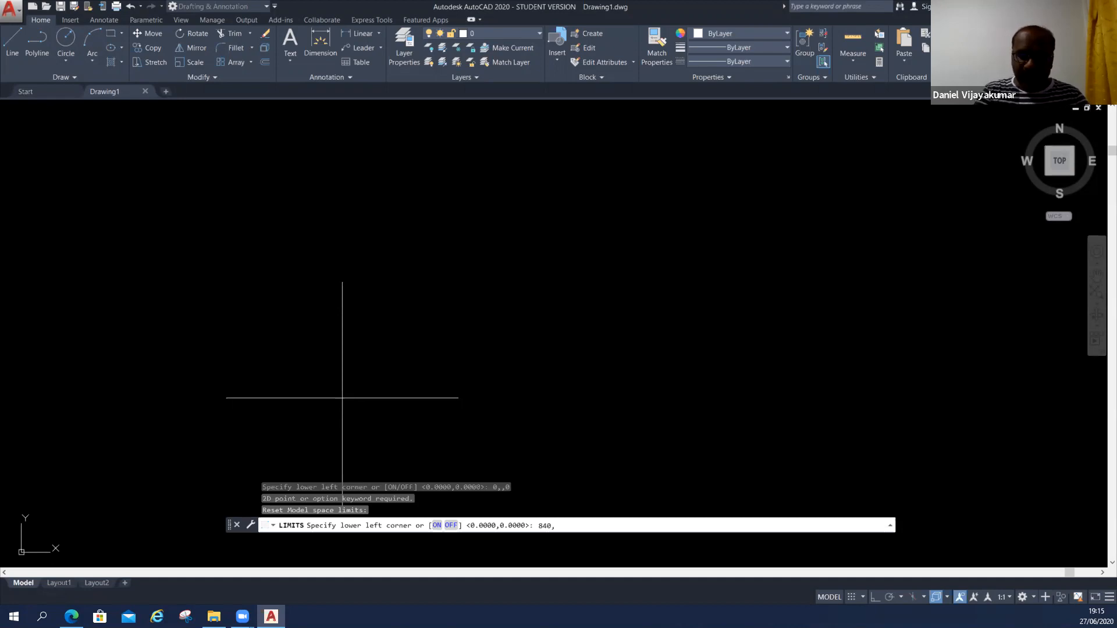
{"action": "type", "text": "9"}
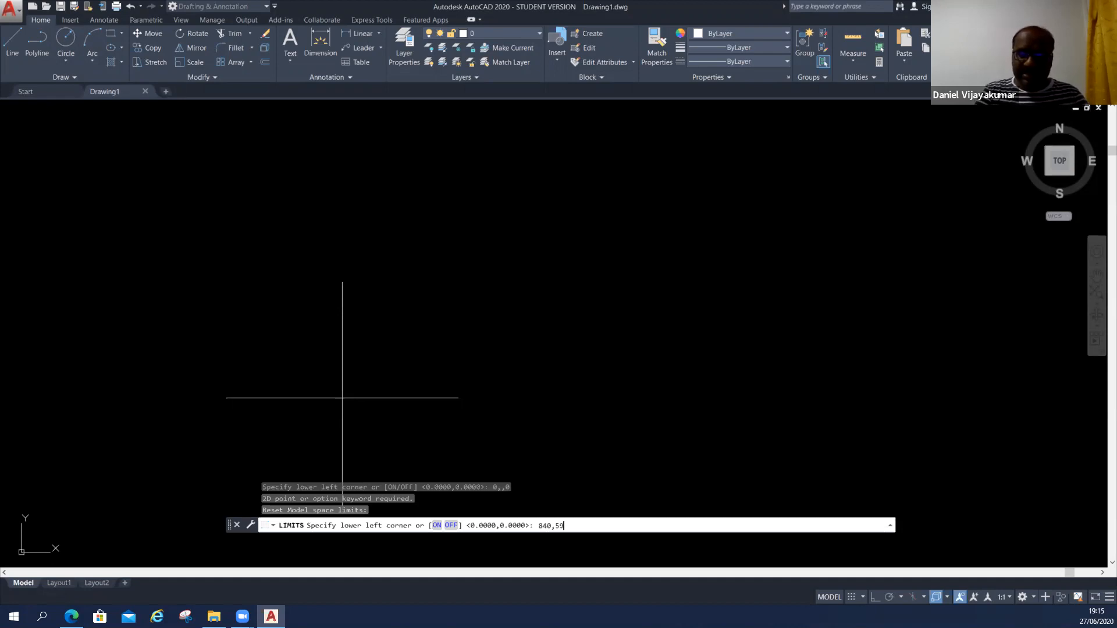
{"action": "type", "text": "7"}
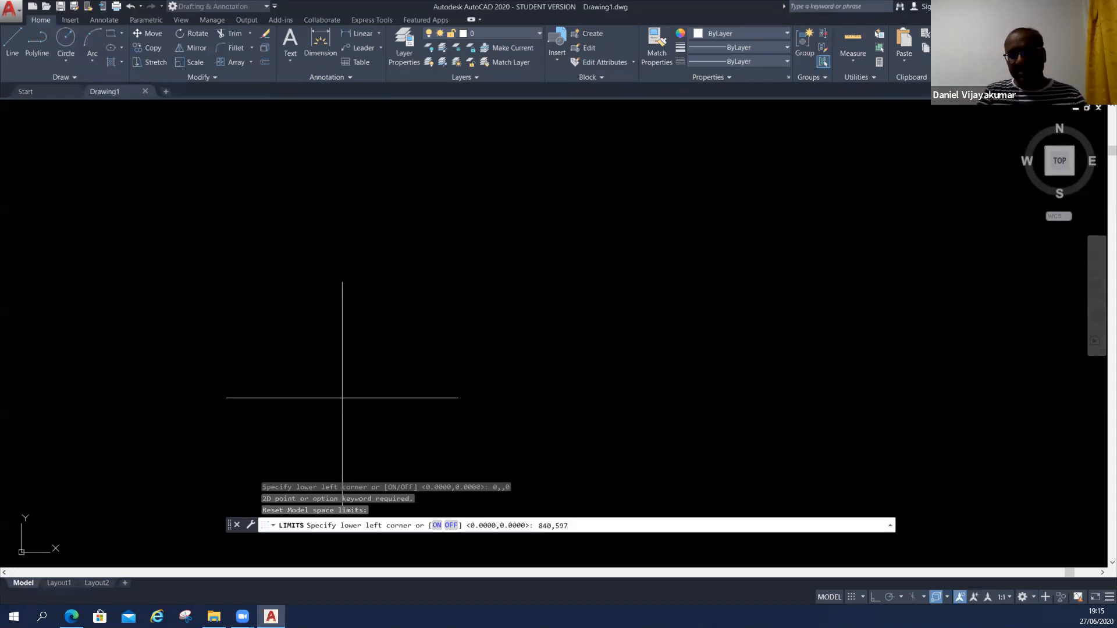
{"action": "key", "text": "Return"}
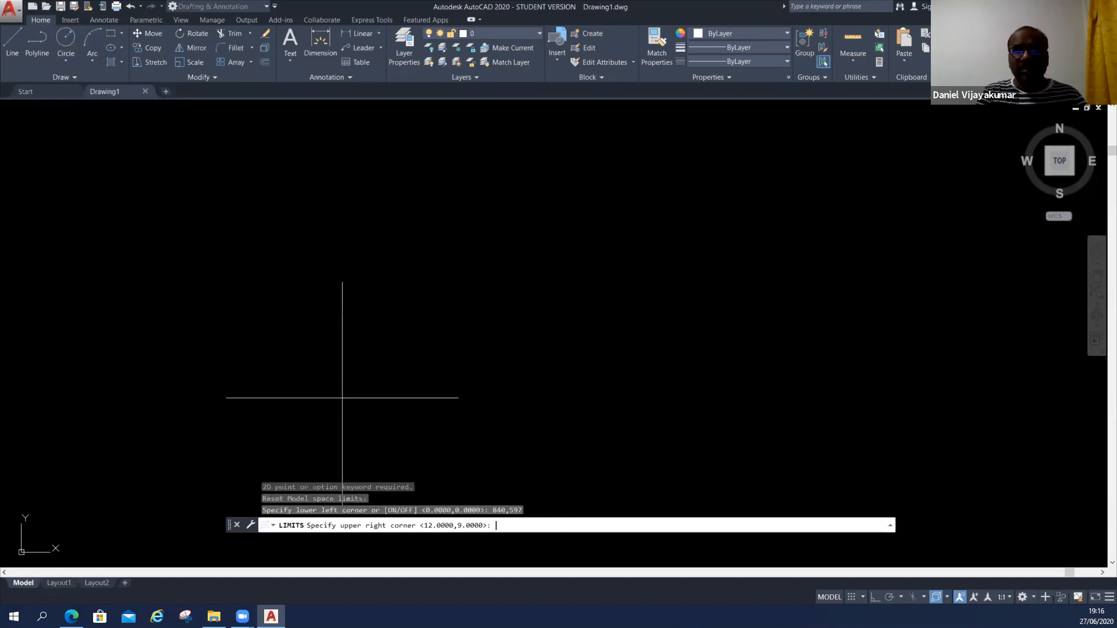
{"action": "key", "text": "Escape"}
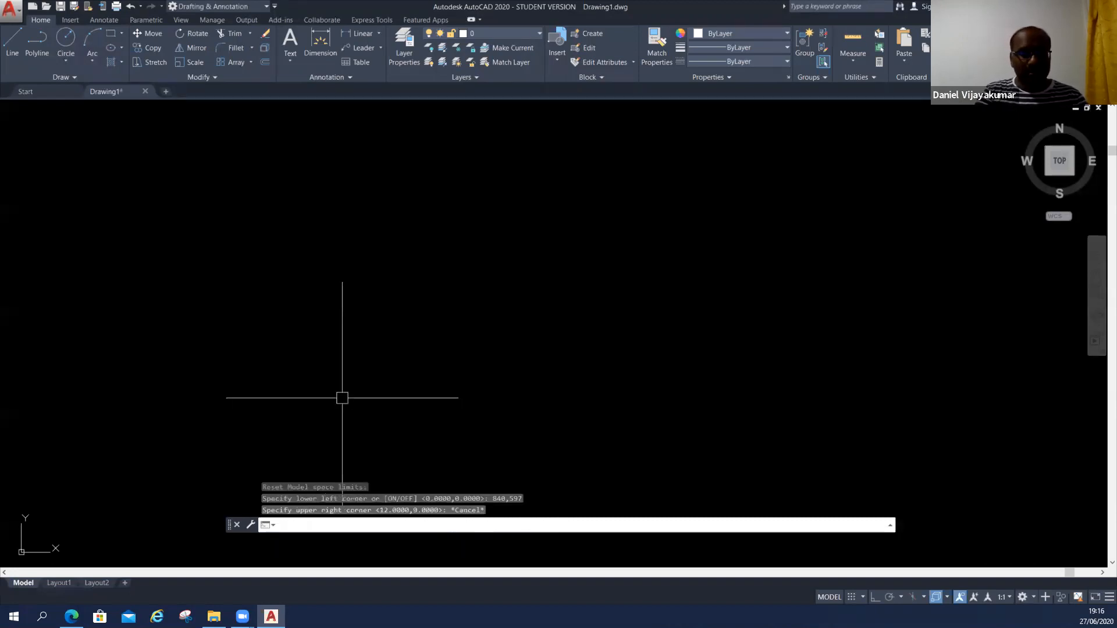
Set the model space limits with the default 0,0 lower-left corner and 841,597 as the upper-right corner.
{"action": "type", "text": "limits"}
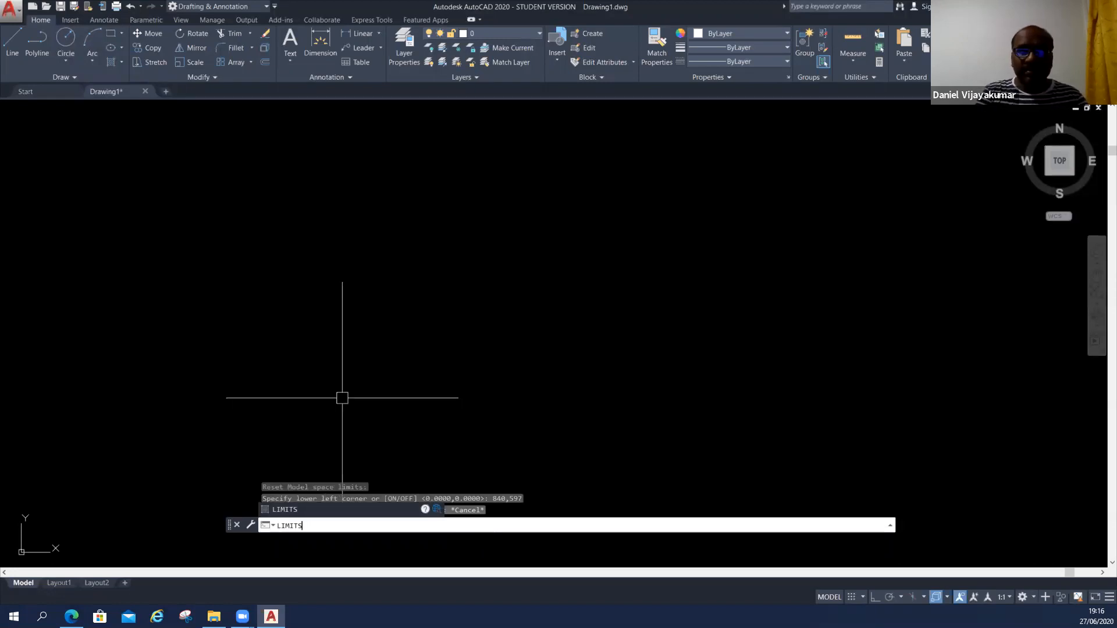
{"action": "key", "text": "Return"}
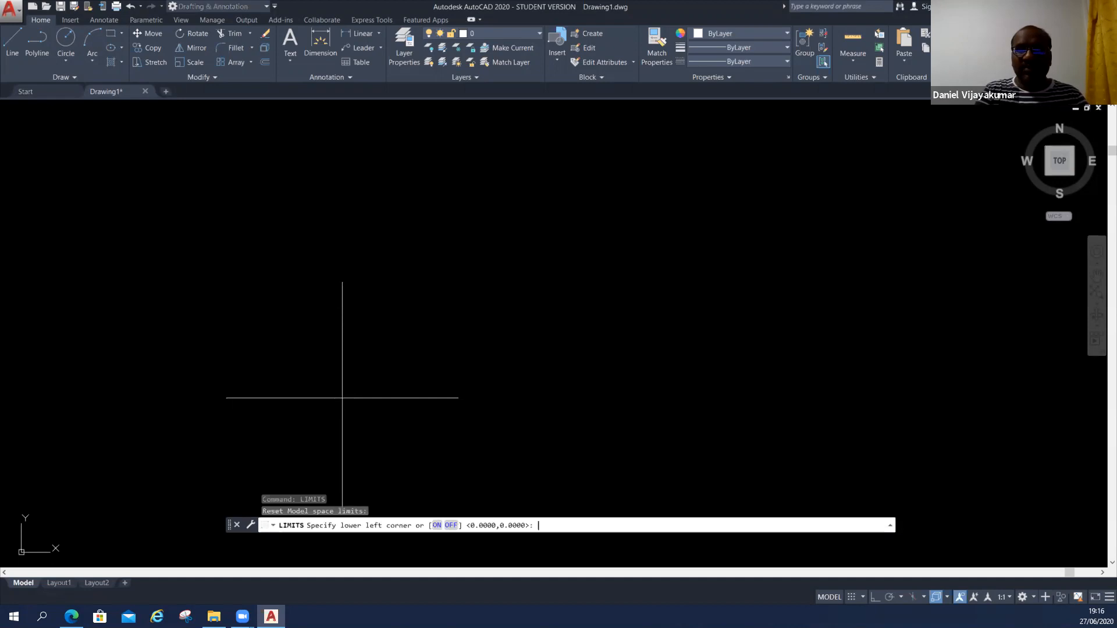
{"action": "key", "text": "Return"}
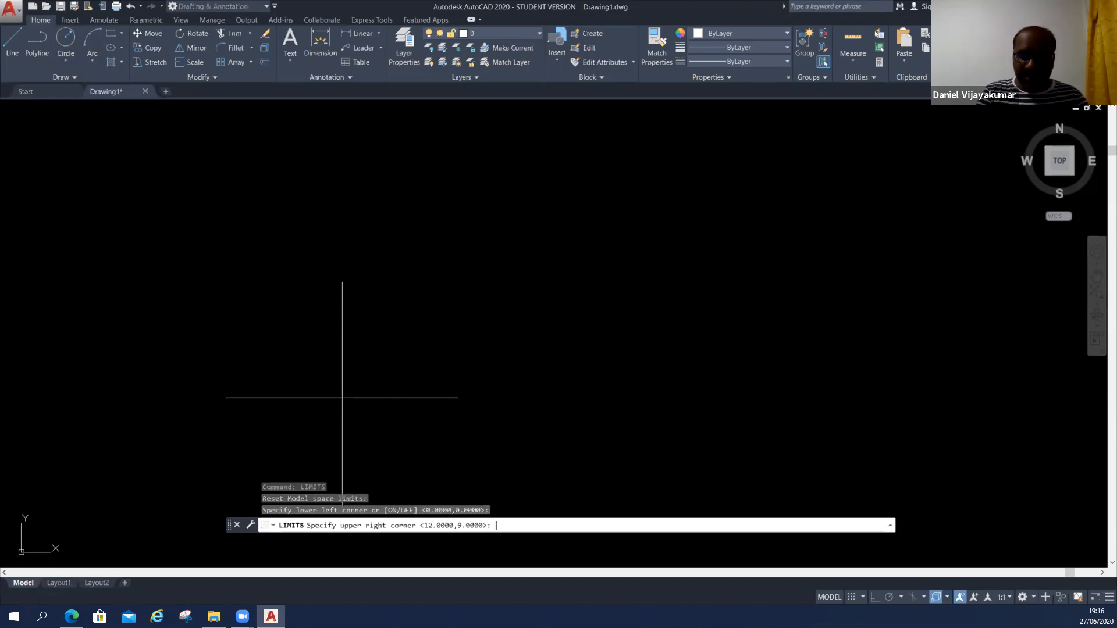
{"action": "type", "text": "841,"}
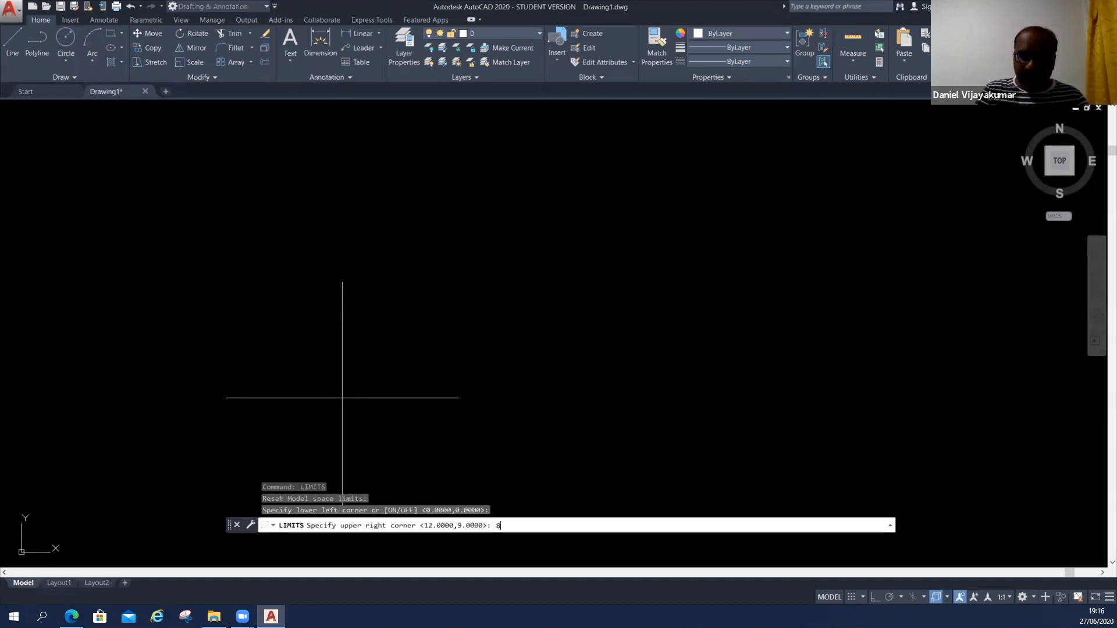
{"action": "type", "text": "597"}
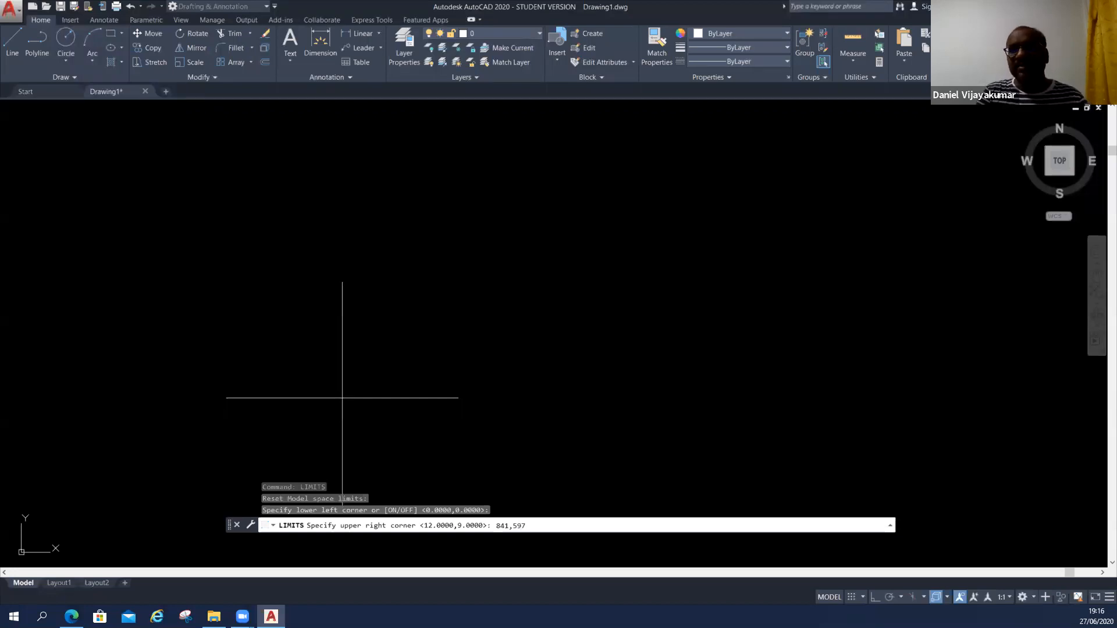
{"action": "key", "text": "Return"}
Zoom to show all of the drawing limits.
{"action": "type", "text": "zoom"}
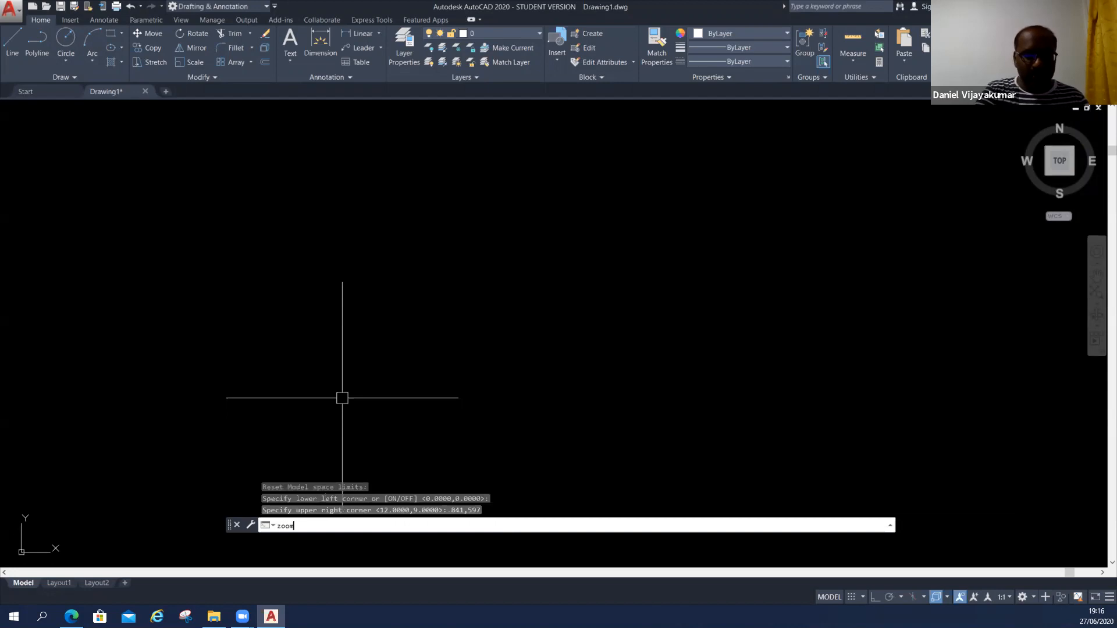
{"action": "key", "text": "Return"}
{"action": "type", "text": "all"}
{"action": "key", "text": "Return"}
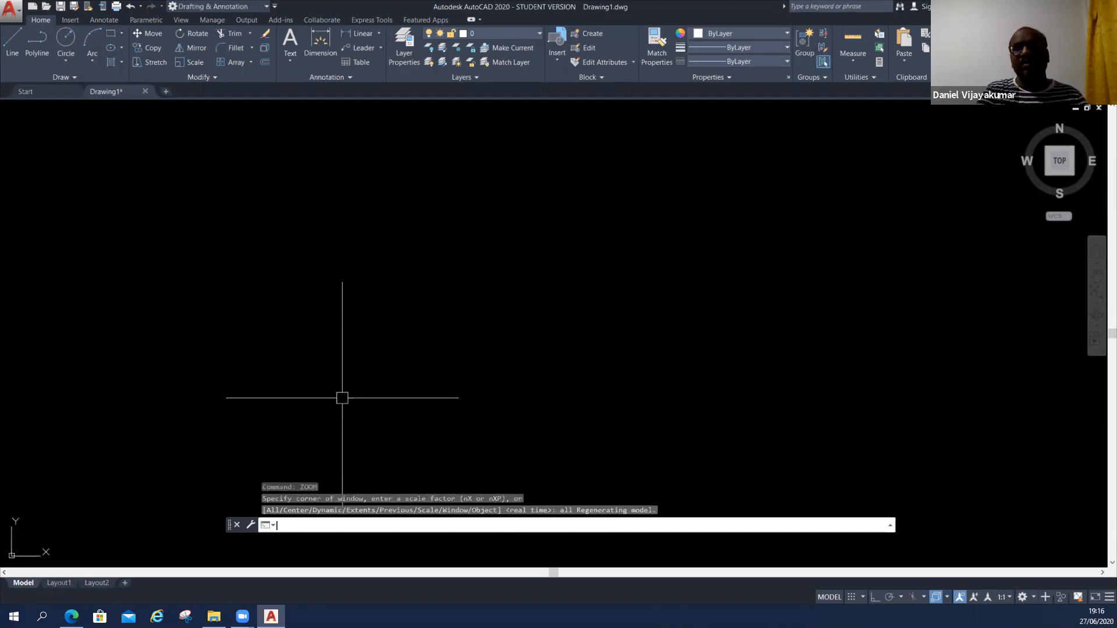
{"action": "key", "text": "Return"}
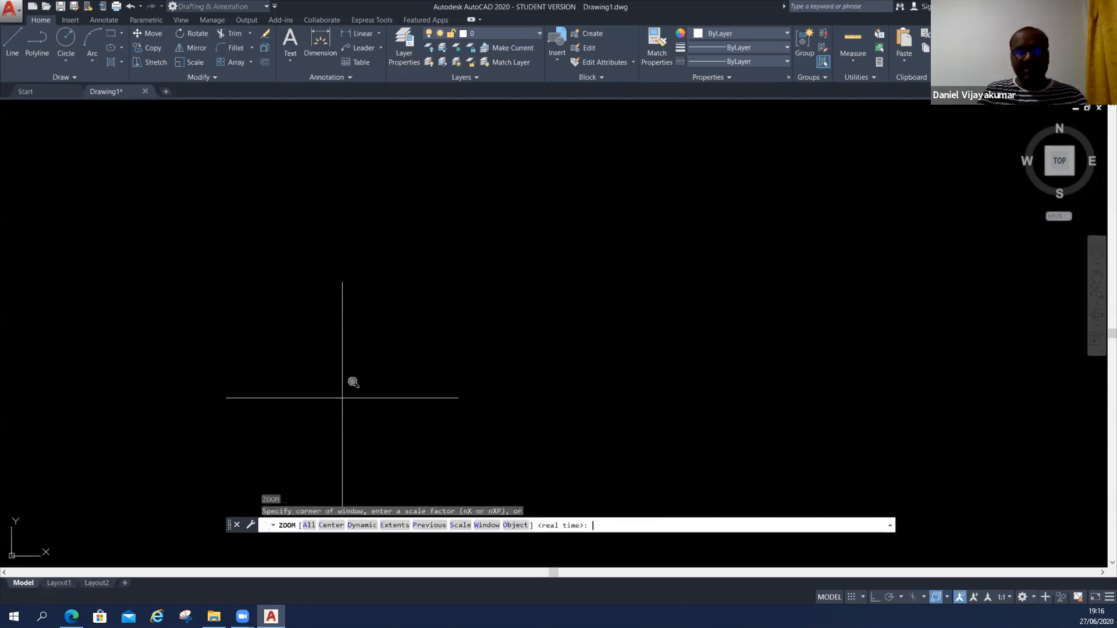
{"action": "key", "text": "Return"}
{"action": "key", "text": "Escape"}
Draw a four-line boxy outline with Ortho on, its right side about 225 units high and its left side running past the bottom line.
{"action": "type", "text": "L"}
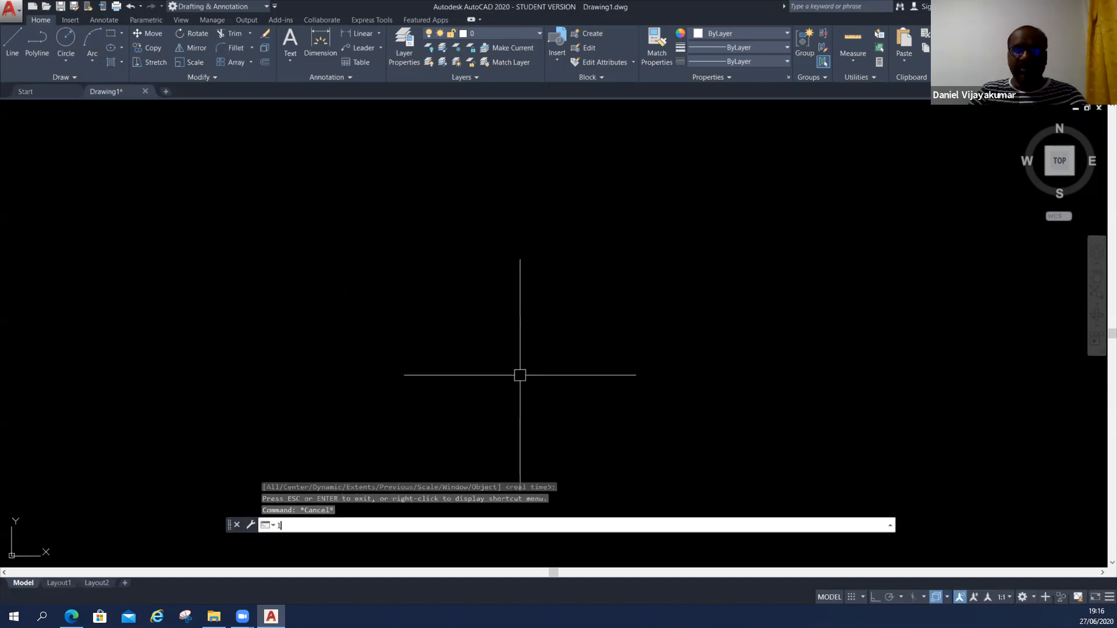
{"action": "key", "text": "Return"}
{"action": "left_click", "coordinate": [384, 380]}
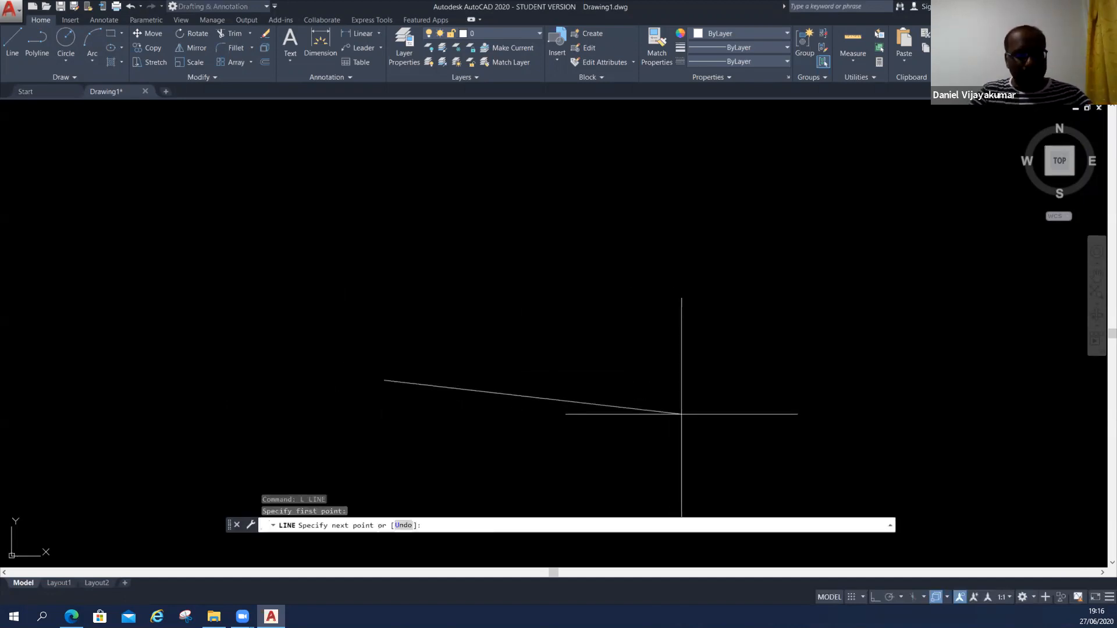
{"action": "key", "text": "F8"}
{"action": "left_click", "coordinate": [582, 381]}
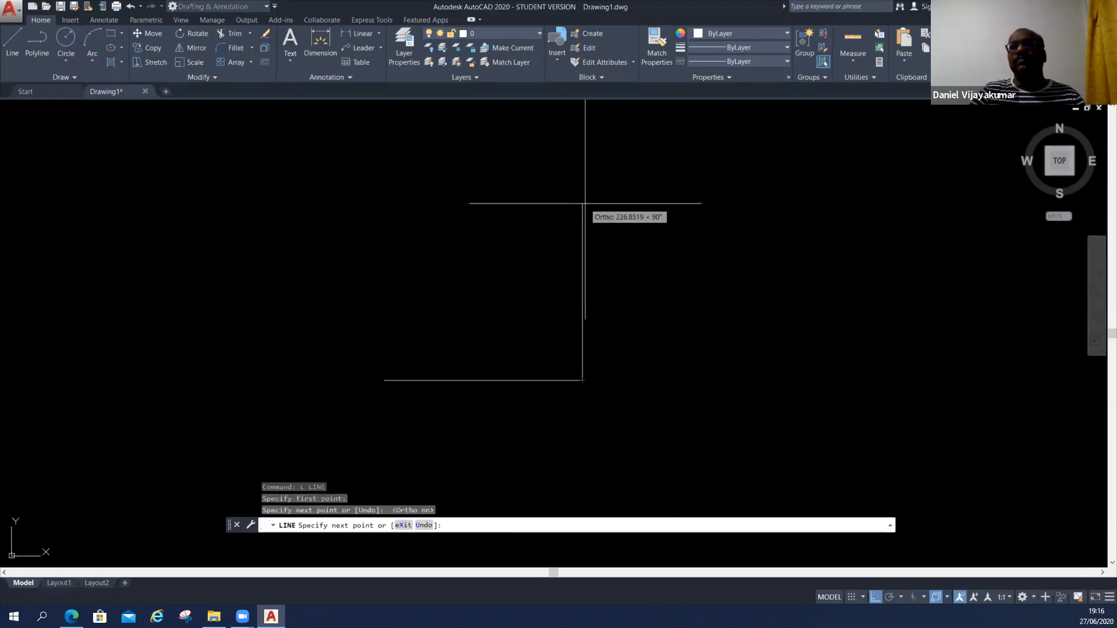
{"action": "left_click", "coordinate": [583, 206]}
{"action": "left_click", "coordinate": [373, 206]}
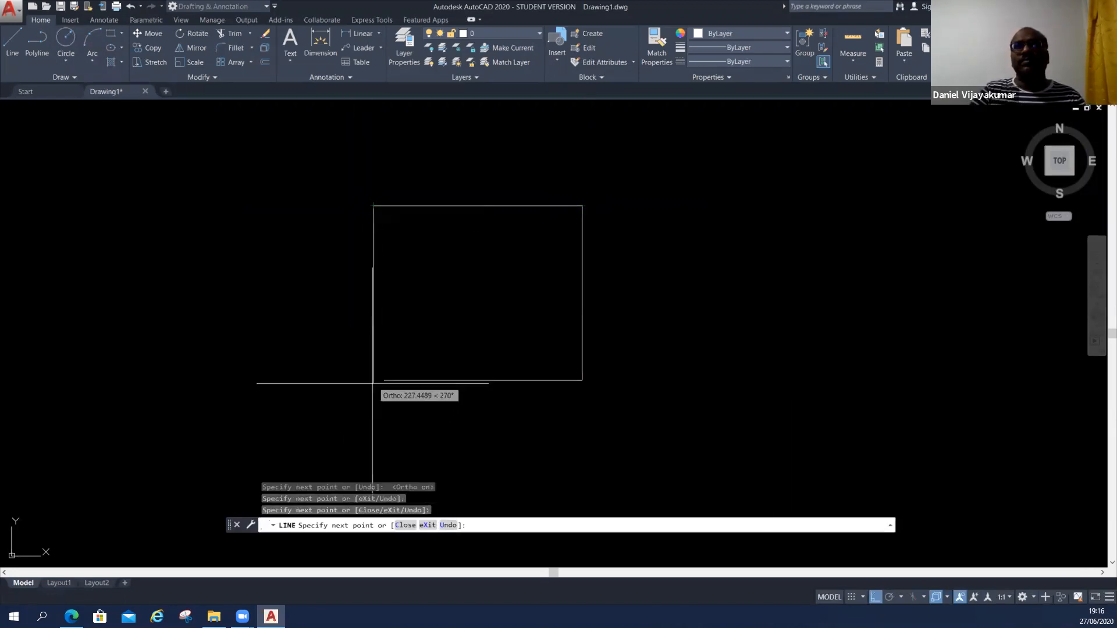
{"action": "left_click", "coordinate": [373, 425]}
{"action": "key", "text": "Escape"}
{"action": "key", "text": "Escape"}
{"action": "type", "text": "ext"}
{"action": "key", "text": "Return"}
{"action": "left_click", "coordinate": [416, 427]}
{"action": "left_click", "coordinate": [349, 401]}
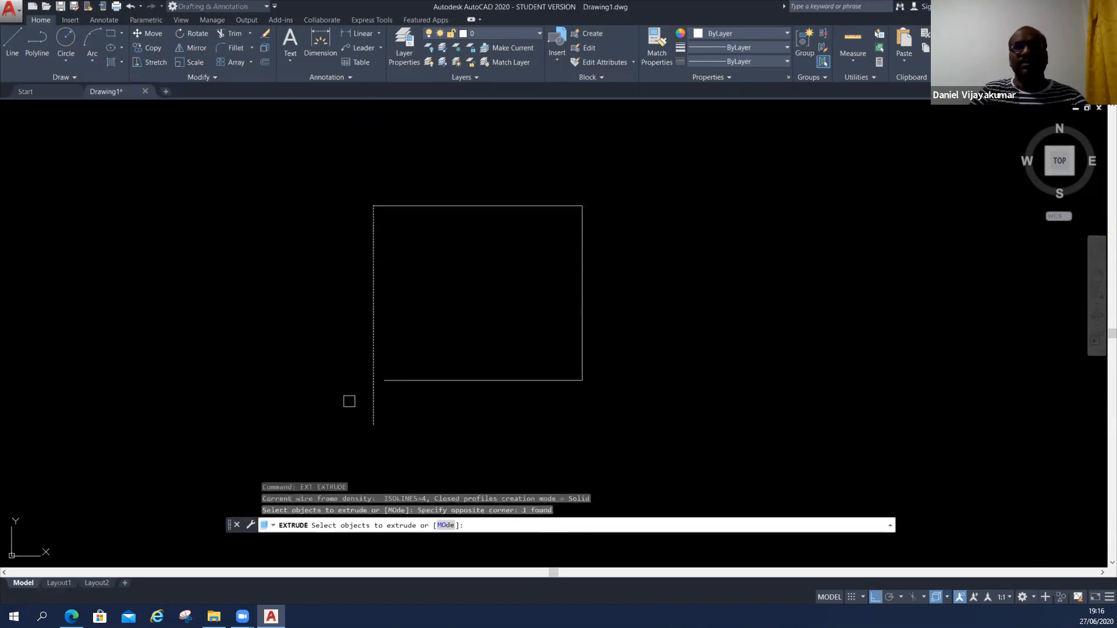
{"action": "key", "text": "Return"}
{"action": "key", "text": "Escape"}
{"action": "type", "text": "e"}
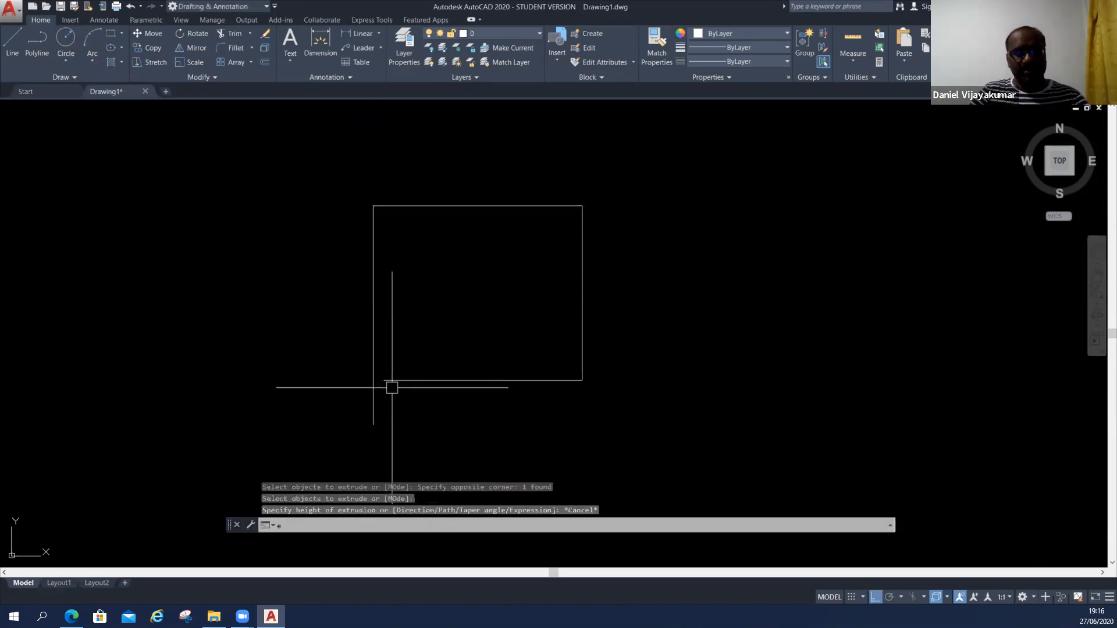
{"action": "type", "text": "x"}
{"action": "key", "text": "Return"}
{"action": "left_click", "coordinate": [376, 410]}
{"action": "key", "text": "Escape"}
{"action": "key", "text": "Escape"}
{"action": "key", "text": "Escape"}
{"action": "key", "text": "Escape"}
{"action": "type", "text": "ex"}
Extend the outline's bottom line to meet the left vertical line.
{"action": "key", "text": "Return"}
{"action": "left_click", "coordinate": [444, 434]}
{"action": "left_click", "coordinate": [363, 369]}
{"action": "key", "text": "Return"}
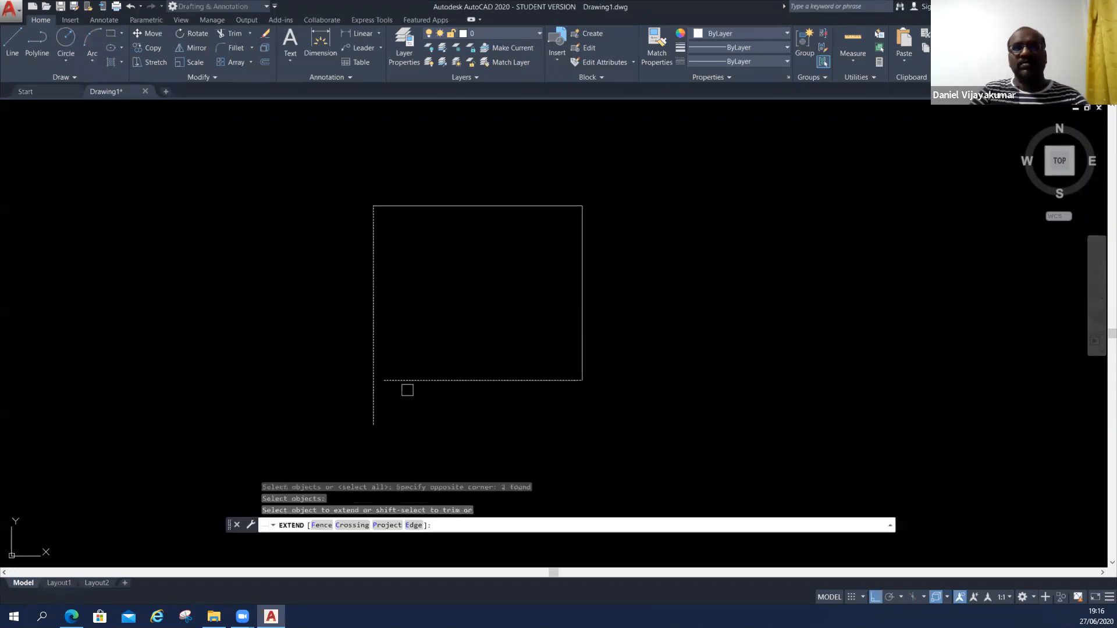
{"action": "key", "text": "Escape"}
{"action": "key", "text": "Escape"}
Trim the part of the left vertical line that overshoots the bottom line to close the rectangle.
{"action": "type", "text": "tr"}
{"action": "key", "text": "Return"}
{"action": "key", "text": "Return"}
{"action": "left_click", "coordinate": [375, 400]}
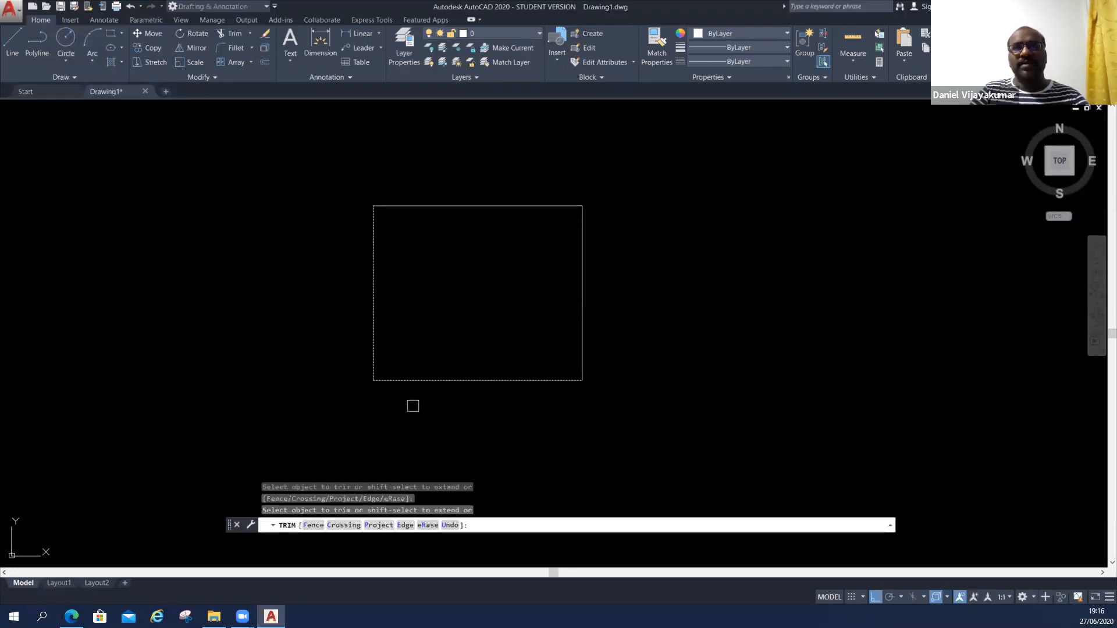
{"action": "left_click", "coordinate": [423, 380]}
{"action": "scroll", "coordinate": [423, 380], "scroll_direction": "up", "scroll_amount": 3}
{"action": "middle_click_drag", "start_coordinate": [427, 398], "coordinate": [427, 522]}
{"action": "key", "text": "Escape"}
Select the rectangle's bottom and top edges one at a time to examine them as separate lines, and clear the selection.
{"action": "scroll", "coordinate": [457, 463], "scroll_direction": "down", "scroll_amount": 3}
{"action": "middle_click_drag", "start_coordinate": [456, 457], "coordinate": [452, 416]}
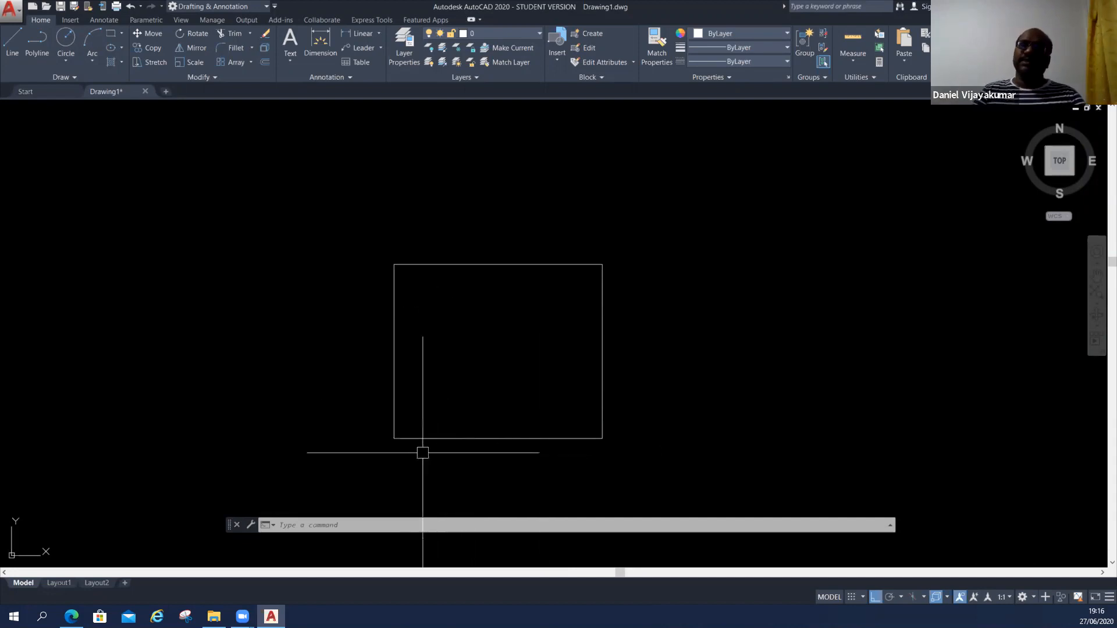
{"action": "left_click", "coordinate": [515, 458]}
{"action": "left_click", "coordinate": [501, 394]}
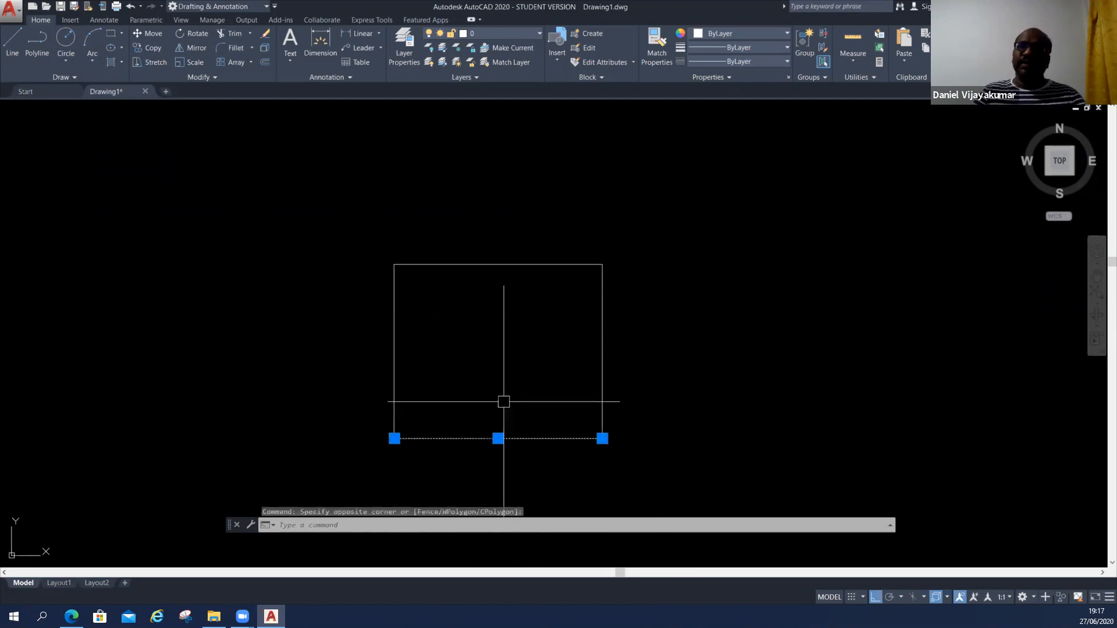
{"action": "middle_click_drag", "start_coordinate": [485, 460], "coordinate": [482, 437]}
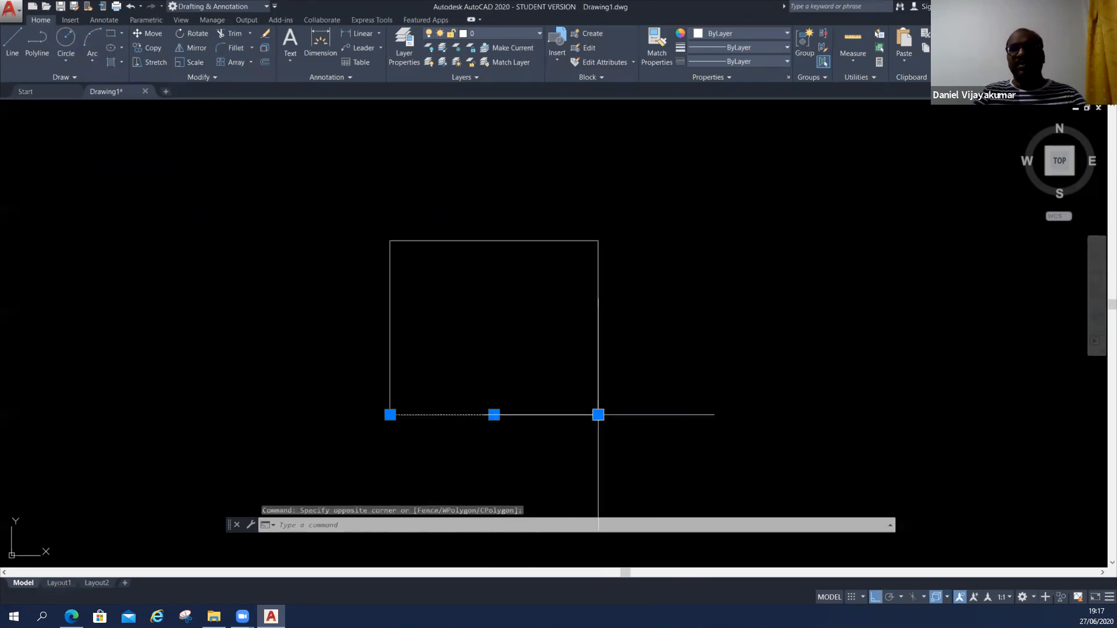
{"action": "key", "text": "Escape"}
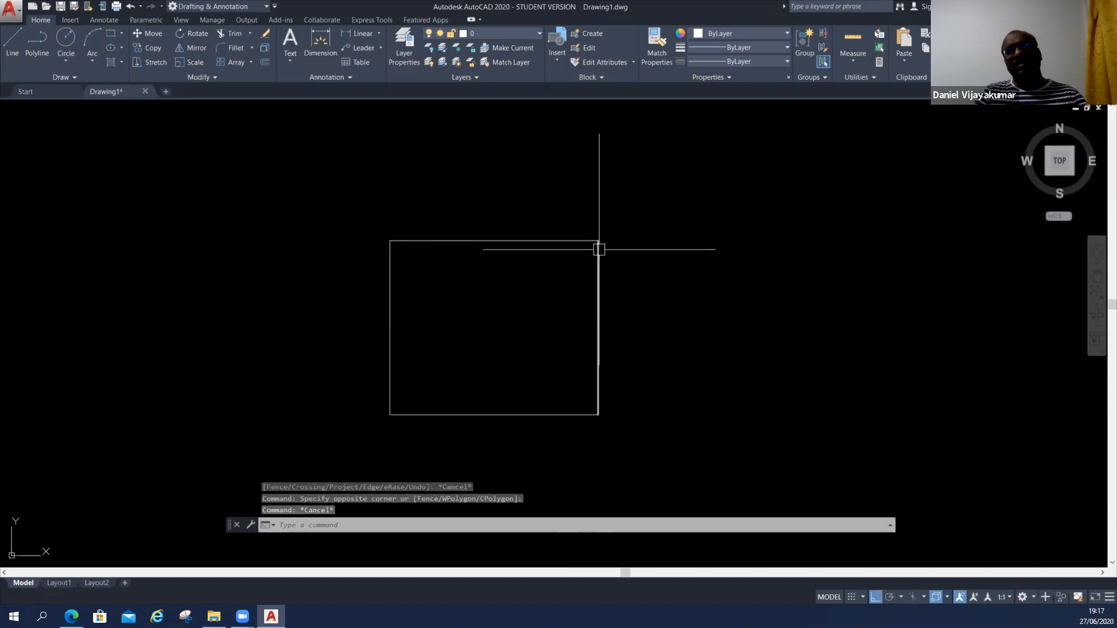
{"action": "left_click", "coordinate": [469, 240]}
{"action": "key", "text": "Escape"}
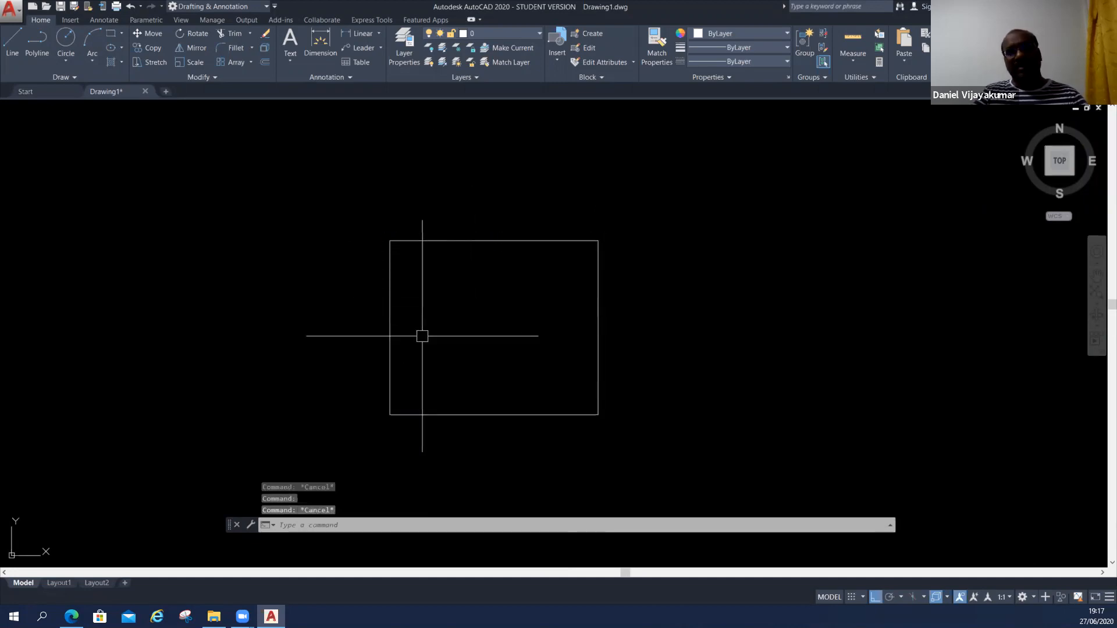
{"action": "key", "text": "ctrl"}
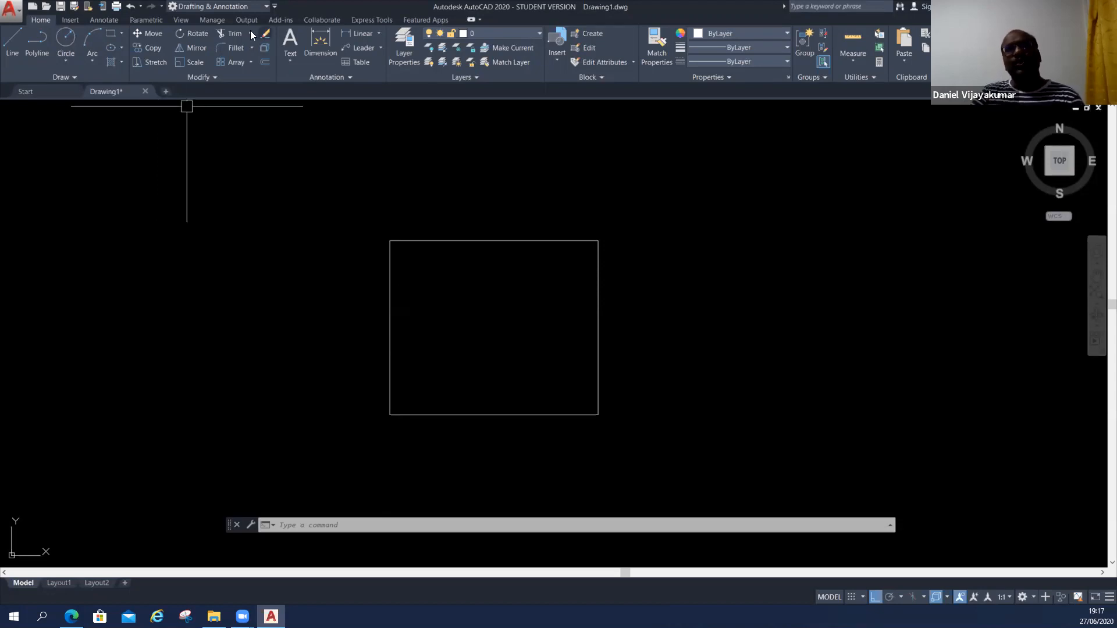
Open the Dimension Style Manager and select the Standard style as the starting point.
{"action": "left_click", "coordinate": [108, 20]}
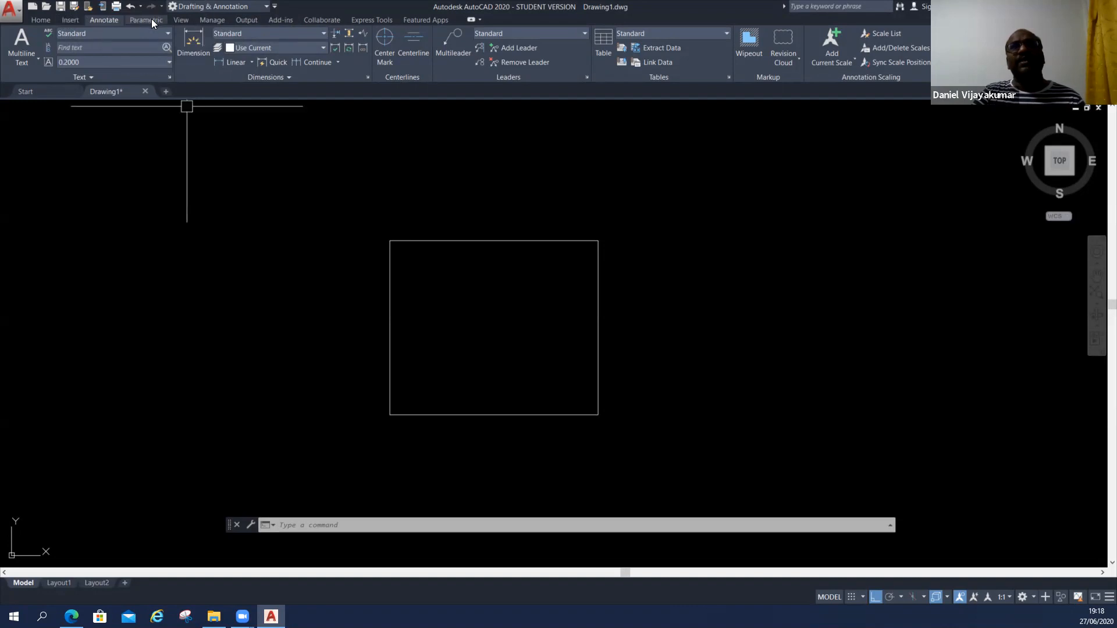
{"action": "key", "text": "ctrl"}
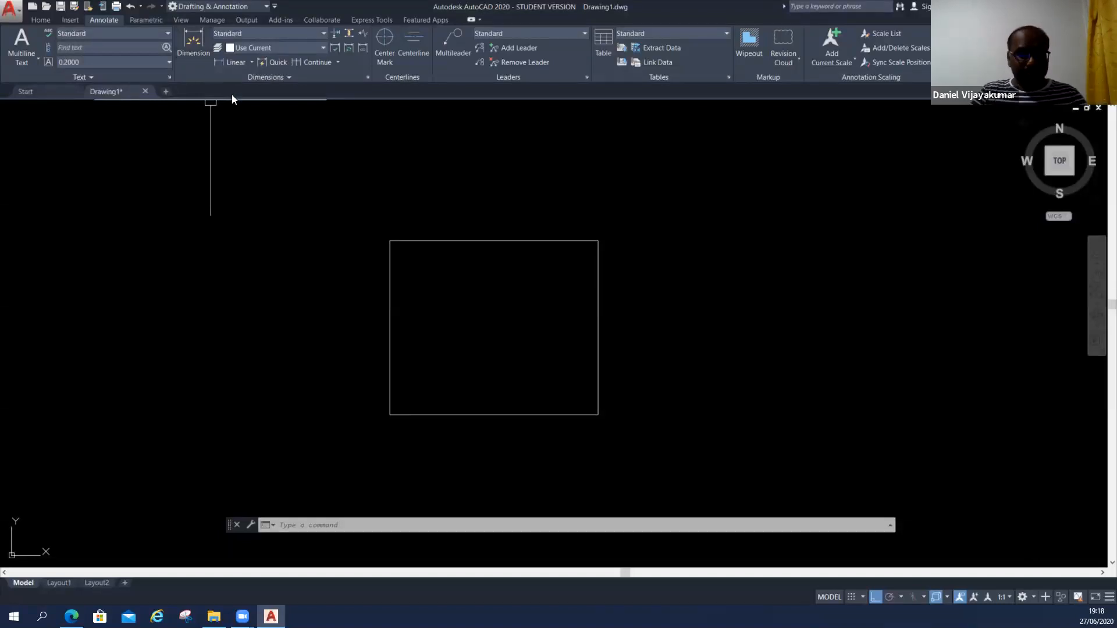
{"action": "key", "text": "Escape"}
{"action": "key", "text": "Escape"}
{"action": "type", "text": "dim"}
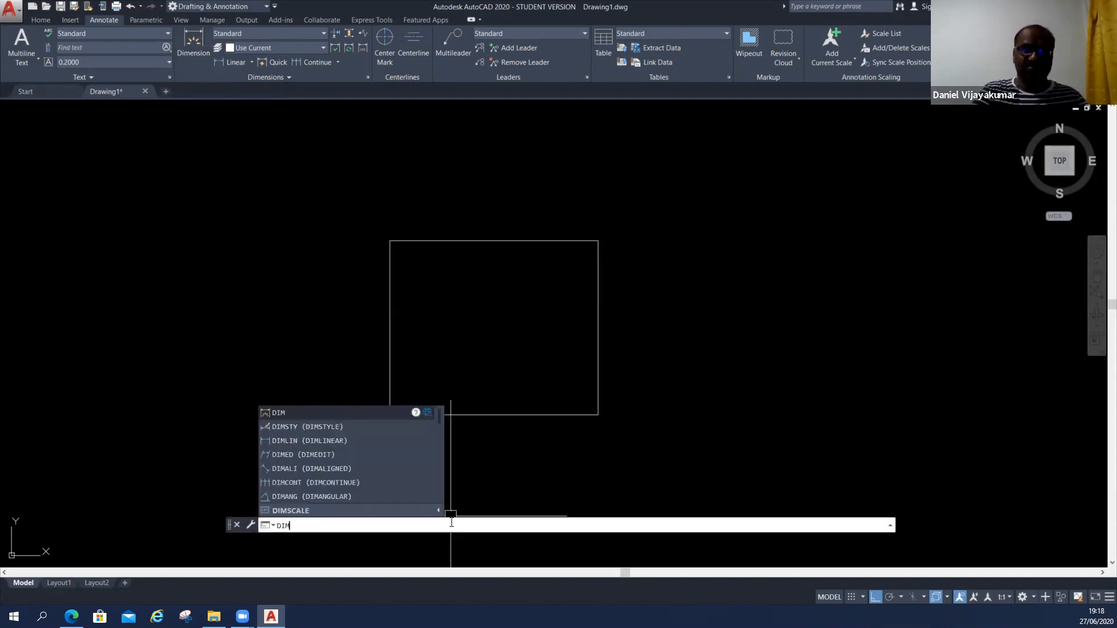
{"action": "left_click", "coordinate": [312, 427]}
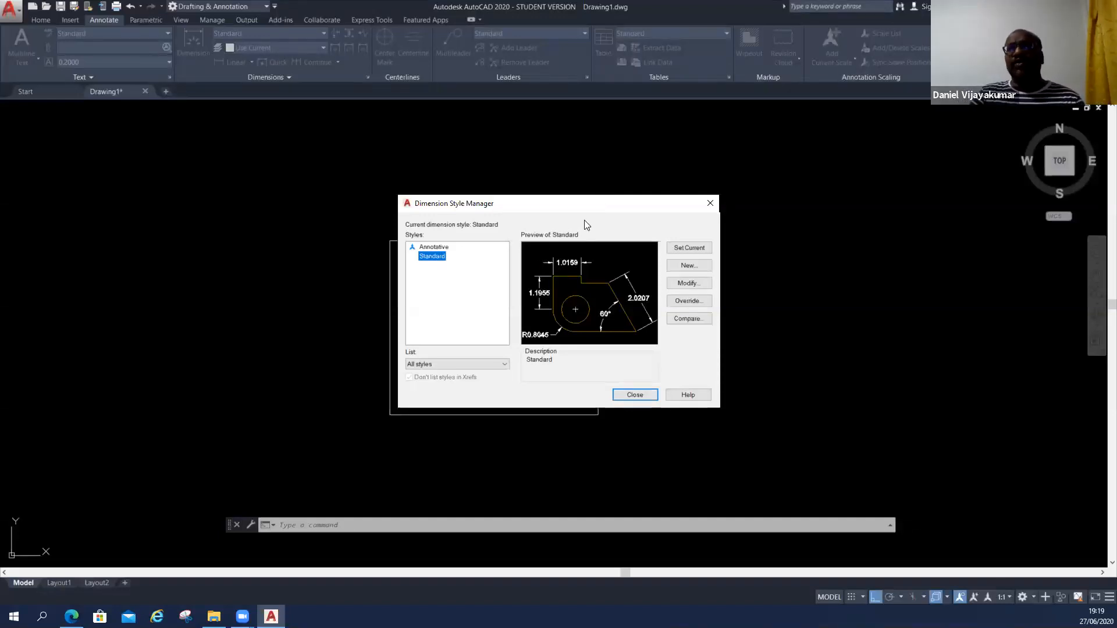
{"action": "left_click_drag", "start_coordinate": [582, 196], "coordinate": [582, 196]}
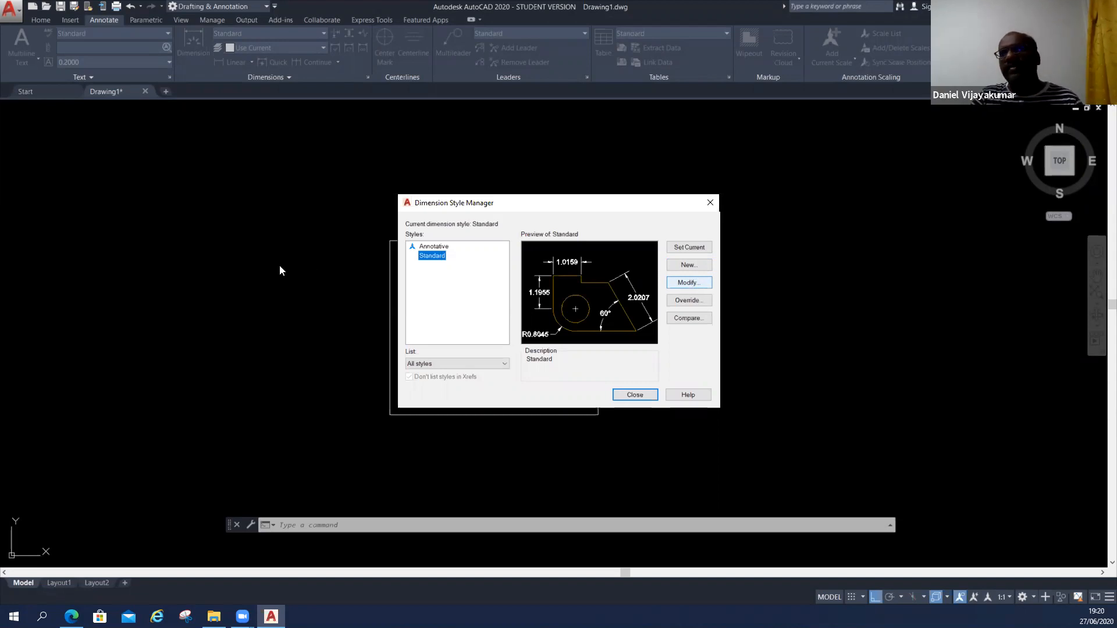
{"action": "left_click", "coordinate": [427, 256]}
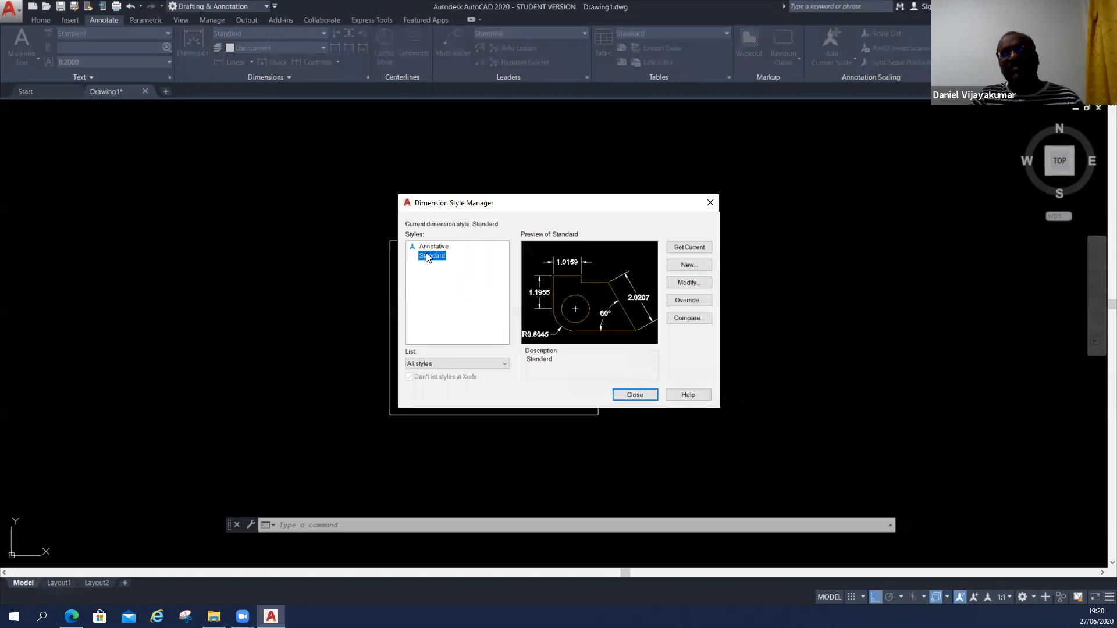
{"action": "left_click", "coordinate": [427, 257]}
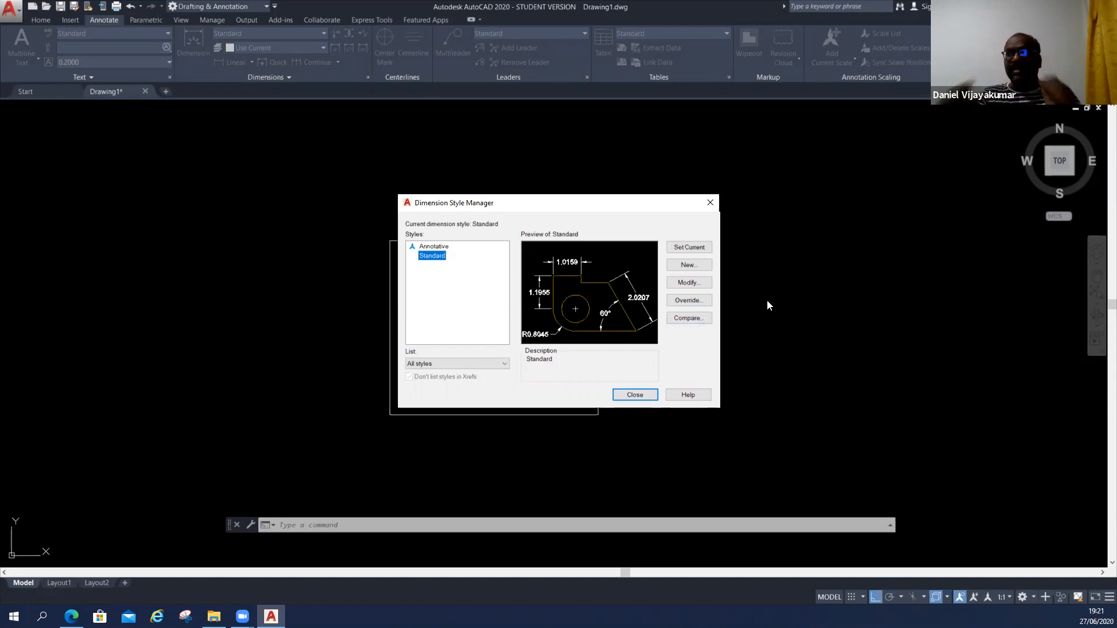
Create a new dimension style based on Standard for all dimensions, naming it with the person's first name, and continue to its settings.
{"action": "left_click", "coordinate": [688, 265]}
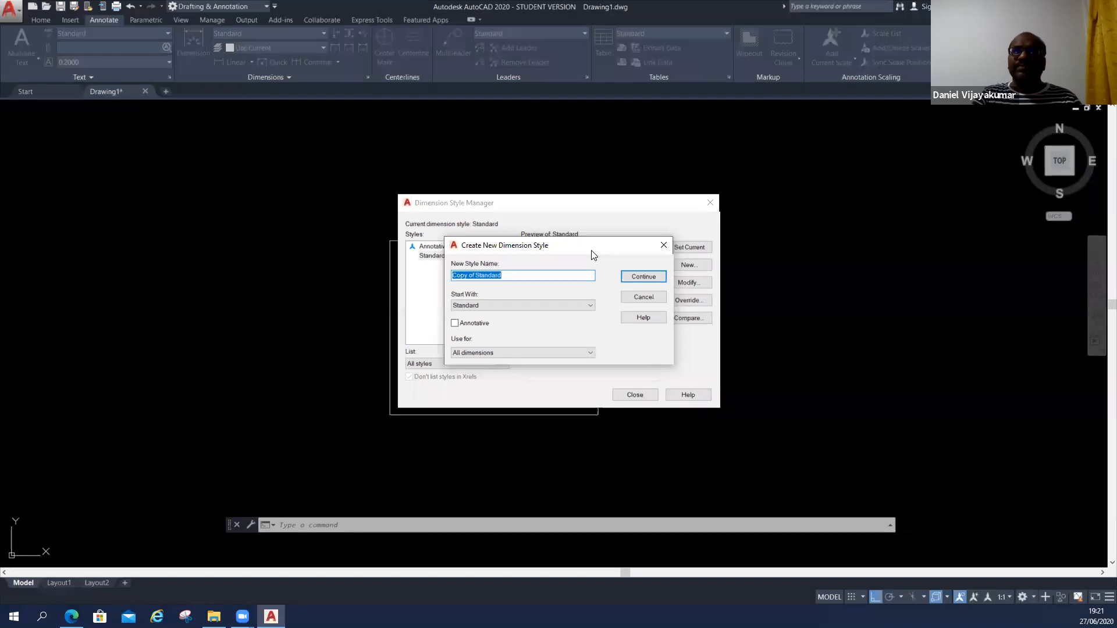
{"action": "left_click_drag", "start_coordinate": [593, 255], "coordinate": [577, 267]}
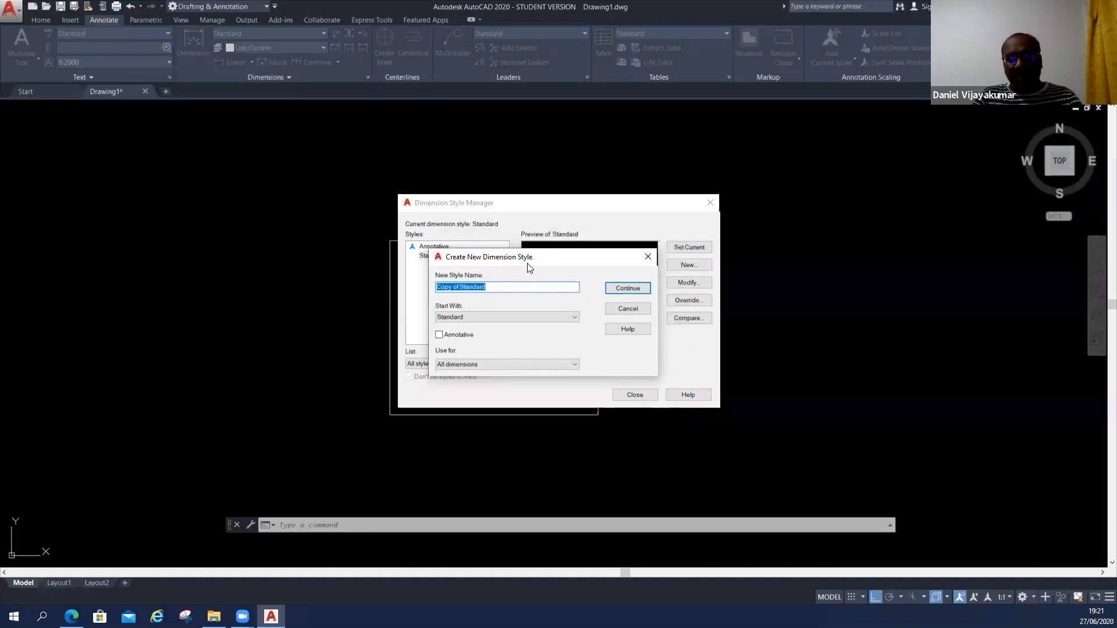
{"action": "left_click_drag", "start_coordinate": [487, 288], "coordinate": [433, 288]}
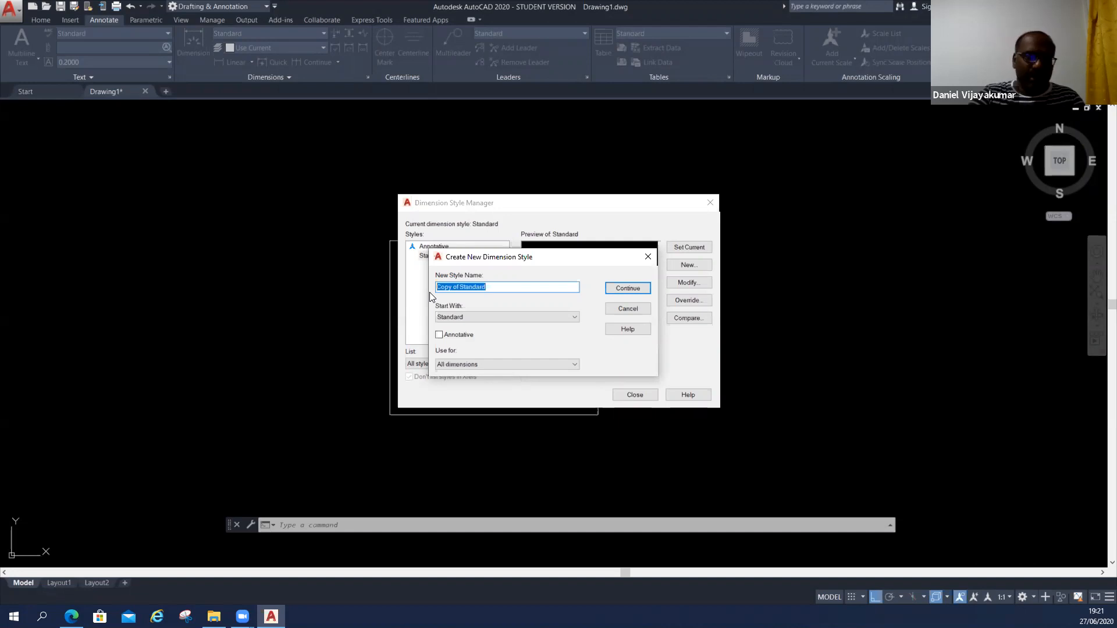
{"action": "type", "text": "Na"}
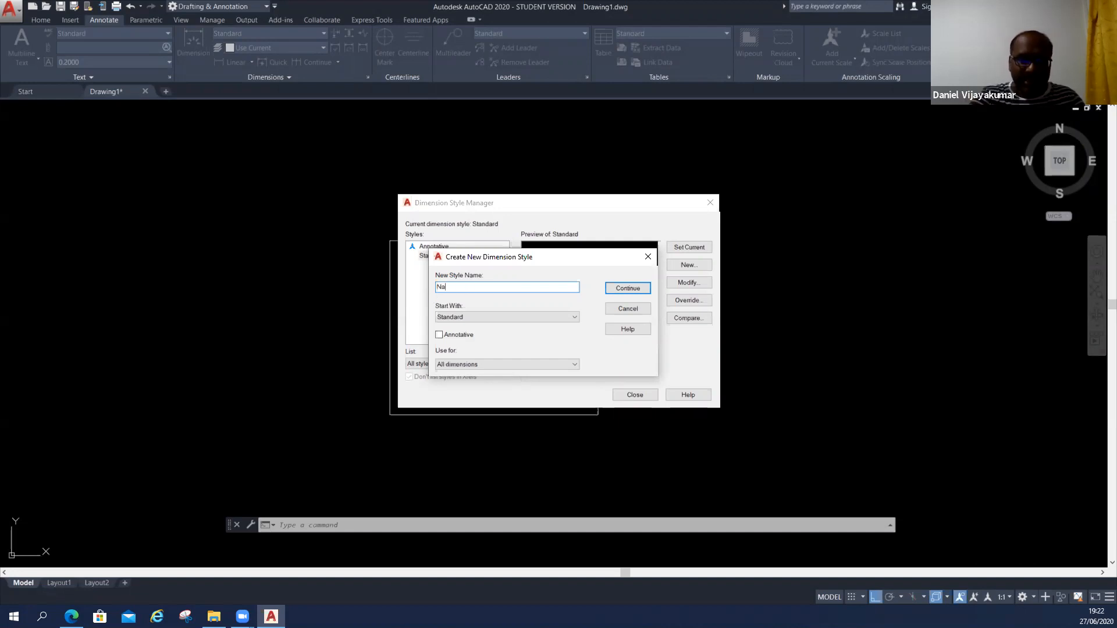
{"action": "type", "text": "jmul"}
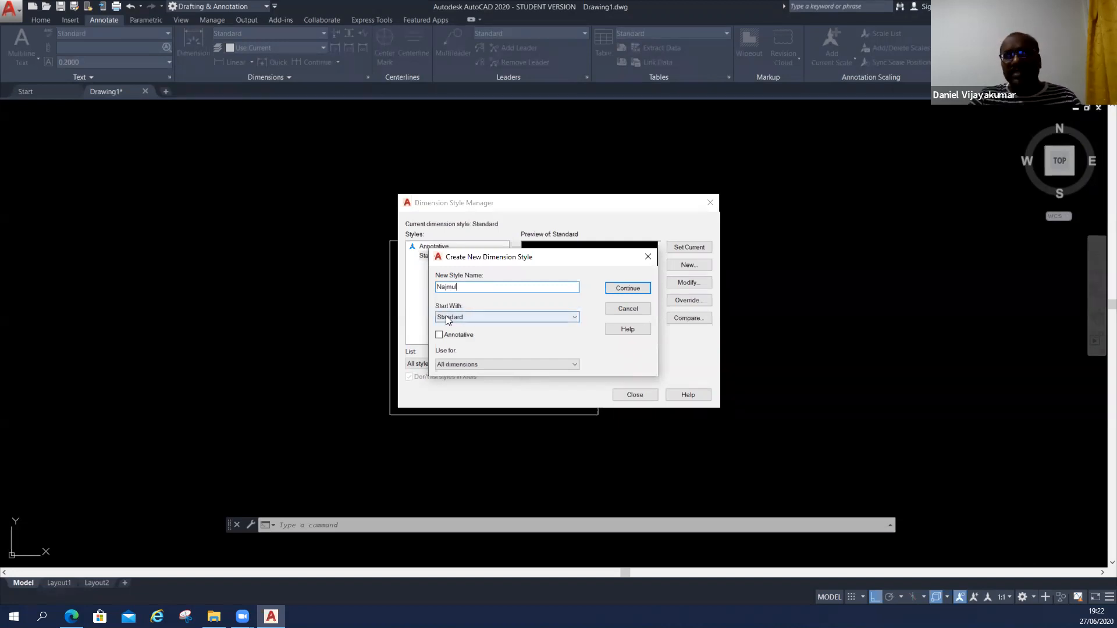
{"action": "left_click", "coordinate": [461, 315]}
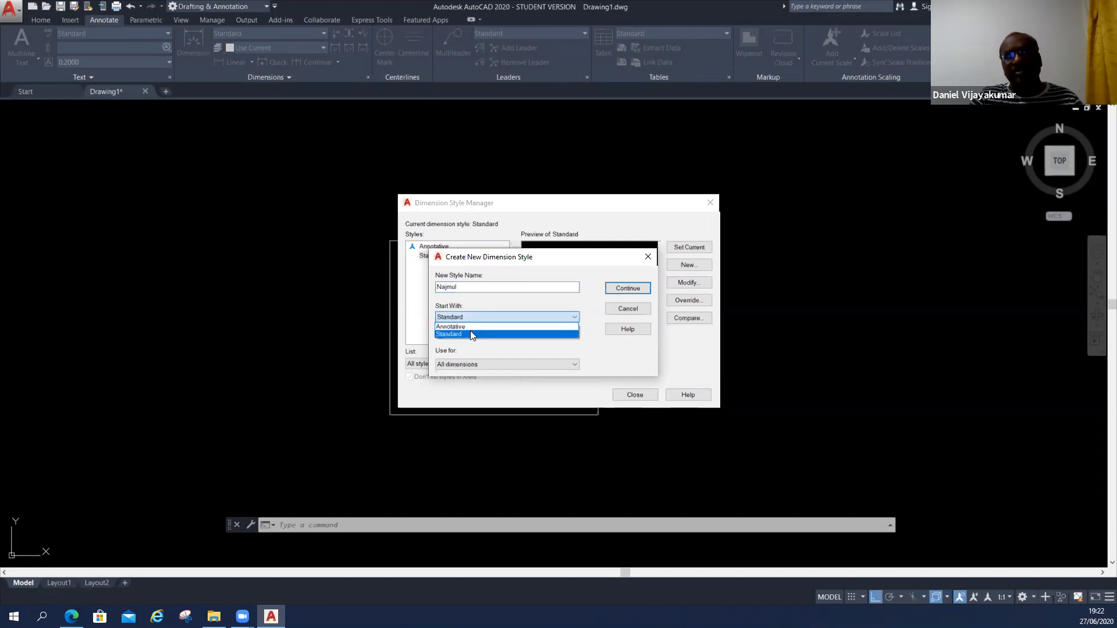
{"action": "left_click", "coordinate": [469, 334]}
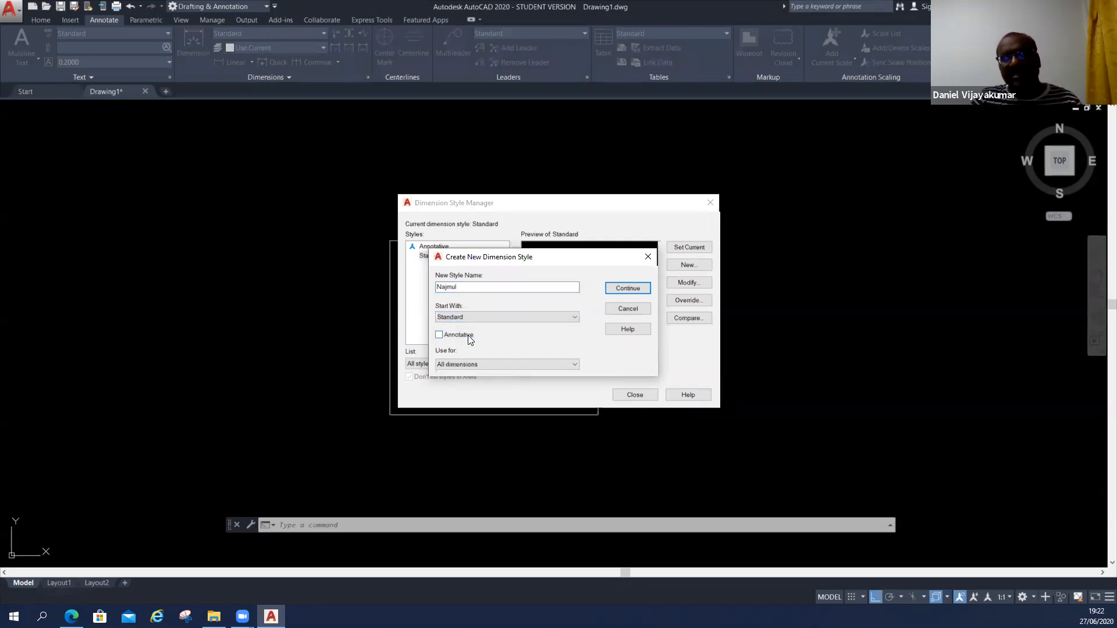
{"action": "left_click", "coordinate": [635, 287]}
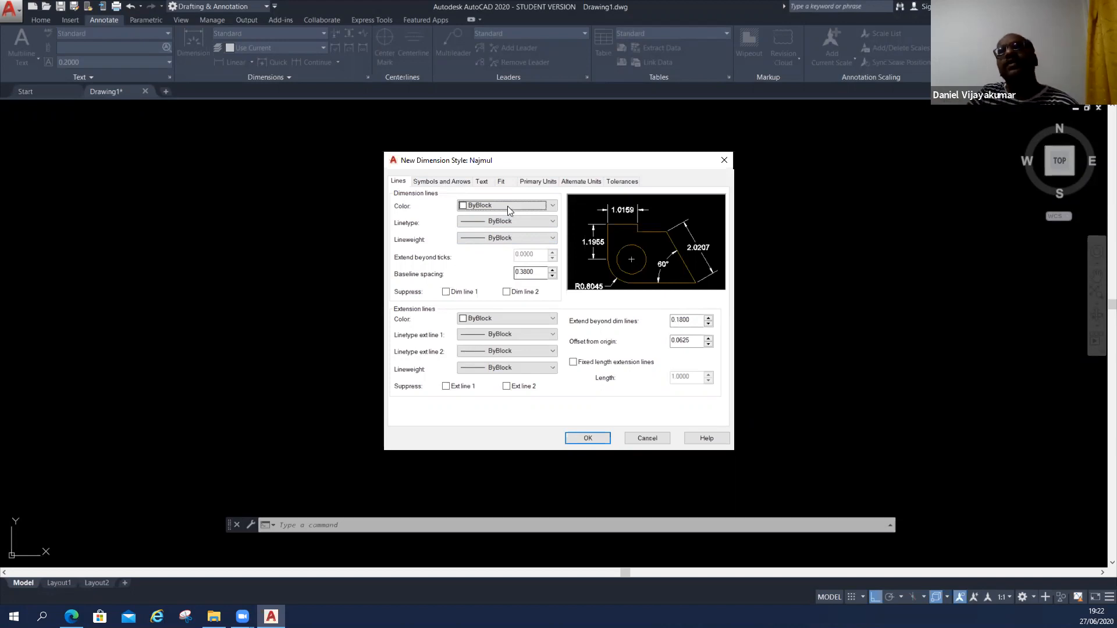
{"action": "left_click", "coordinate": [402, 179]}
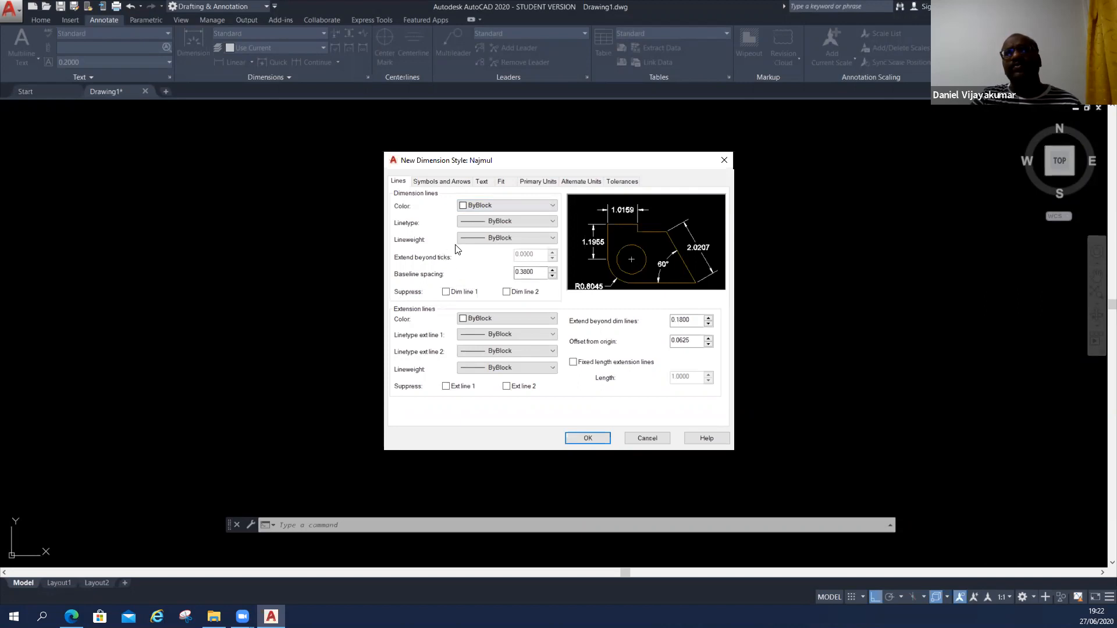
{"action": "key", "text": "ctrl"}
{"action": "key", "text": "ctrl"}
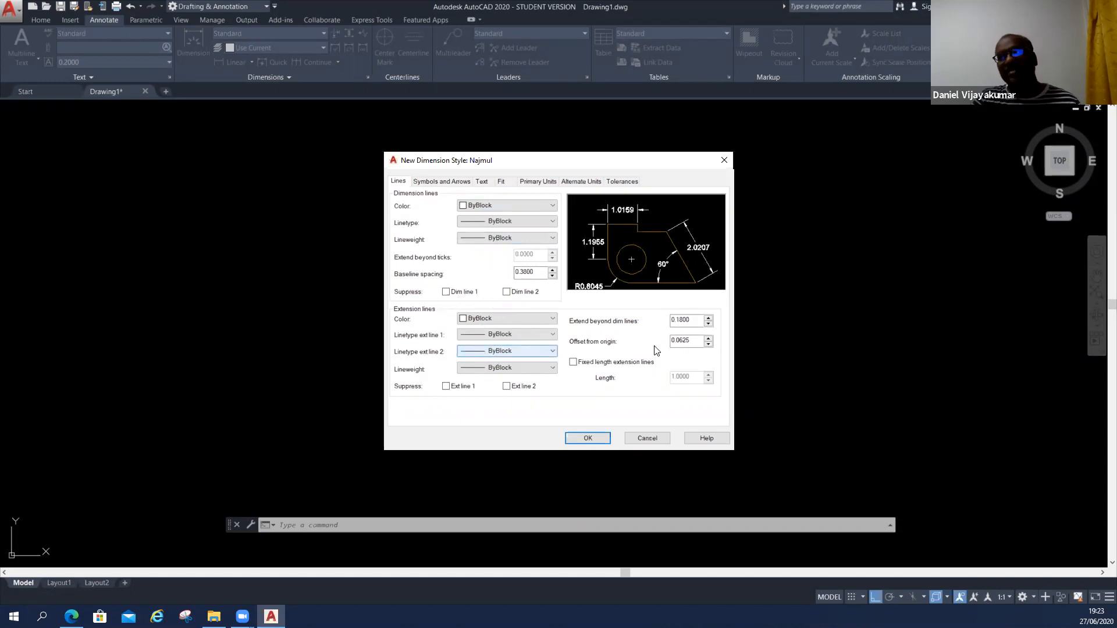
{"action": "key", "text": "ctrl"}
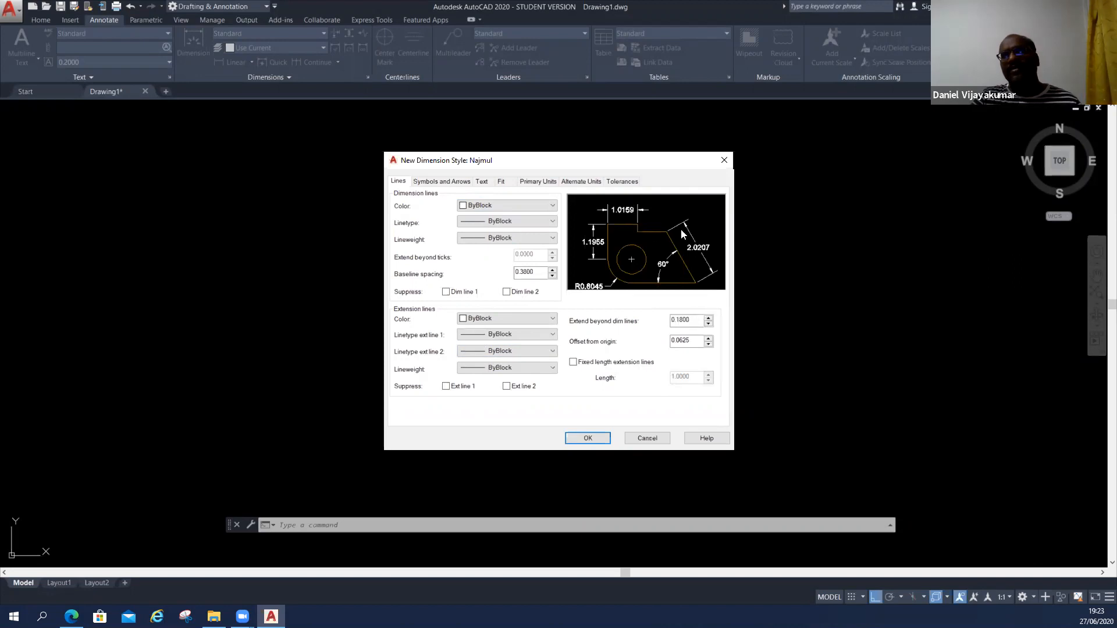
{"action": "key", "text": "ctrl"}
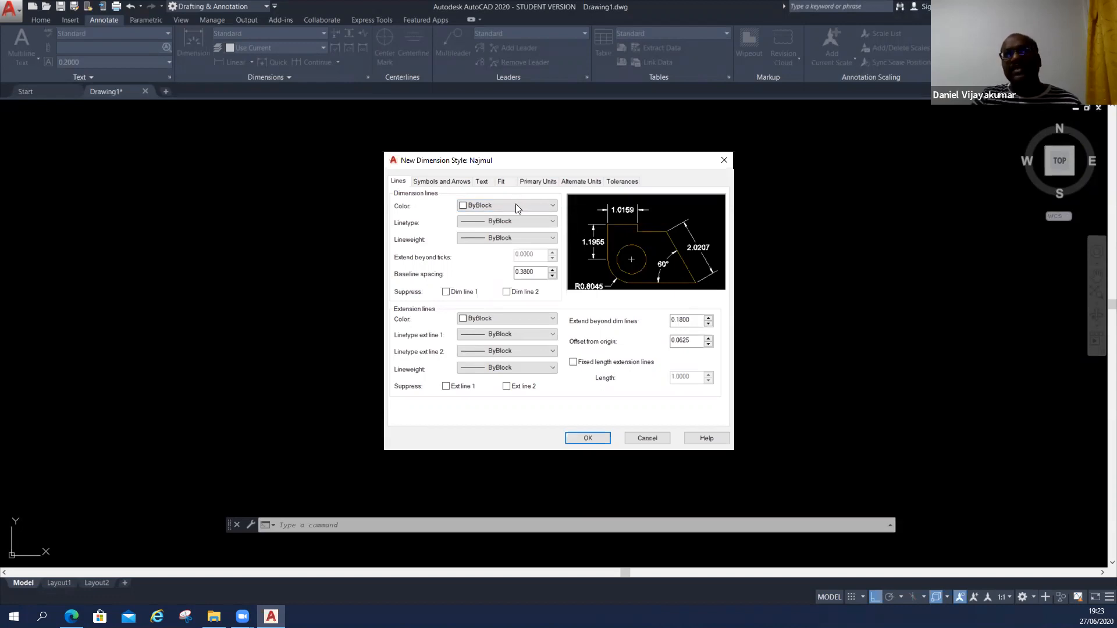
Try Red as the color of the style's dimension lines and return it to ByBlock.
{"action": "left_click", "coordinate": [537, 209]}
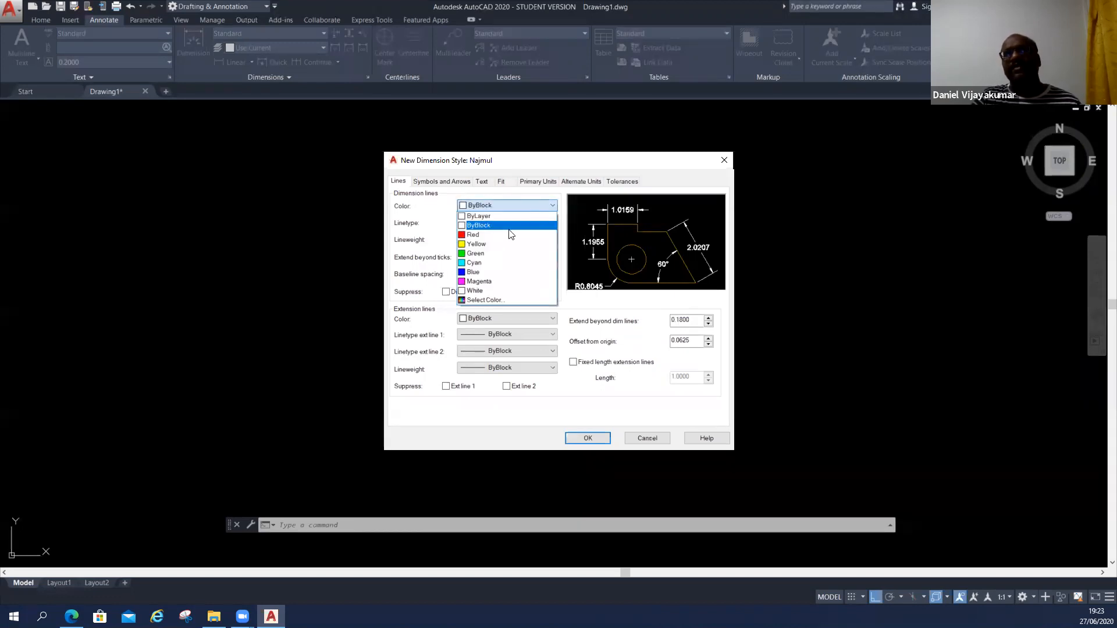
{"action": "left_click", "coordinate": [512, 233]}
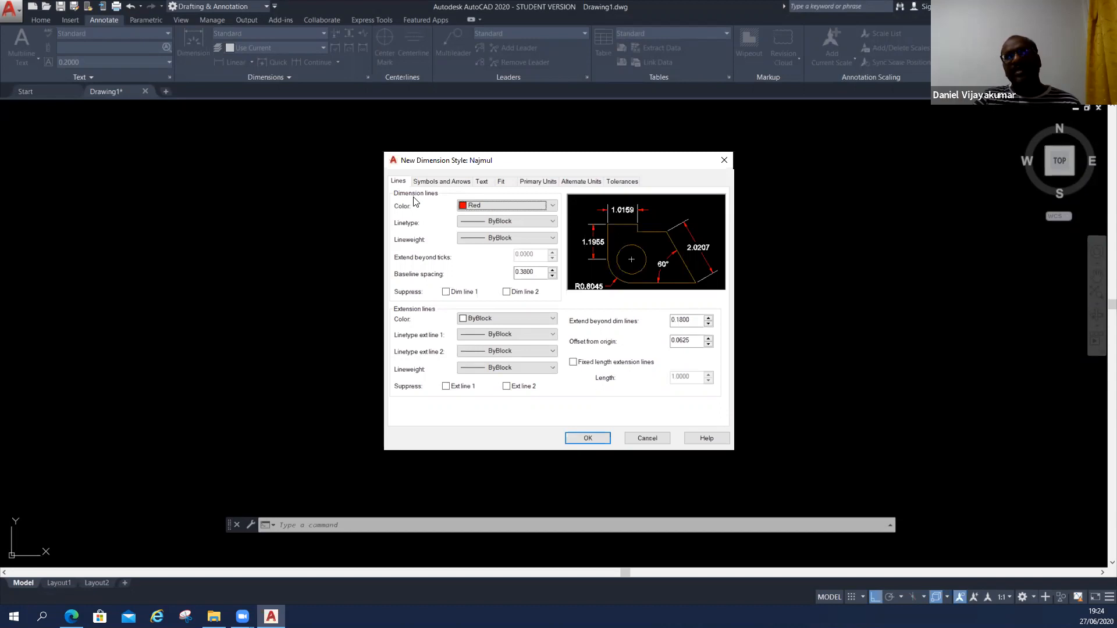
{"action": "left_click", "coordinate": [525, 206]}
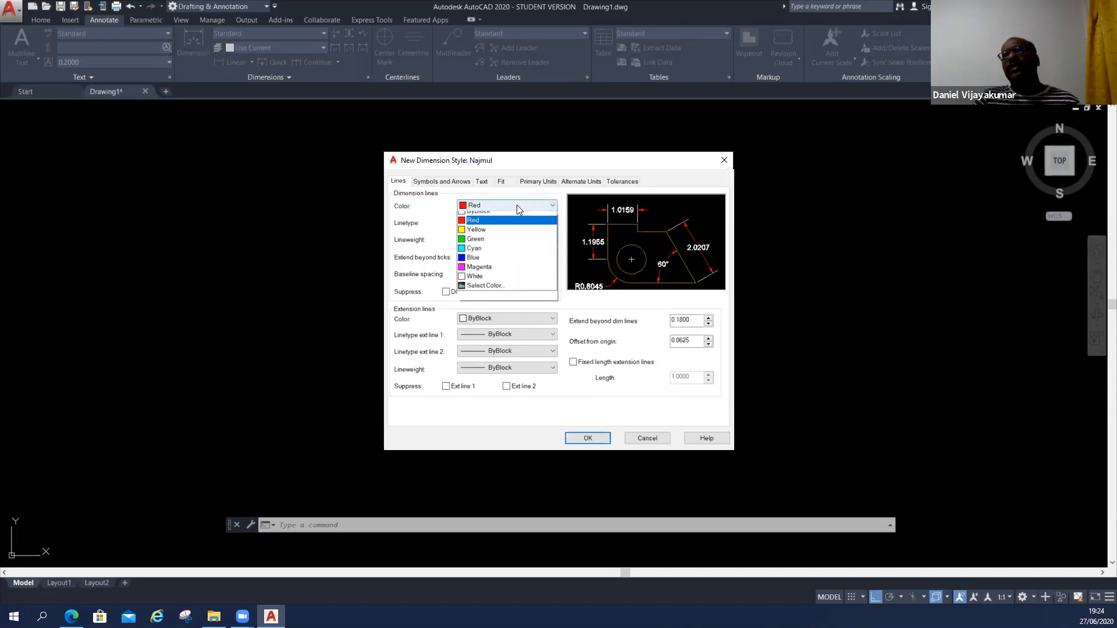
{"action": "left_click", "coordinate": [503, 222]}
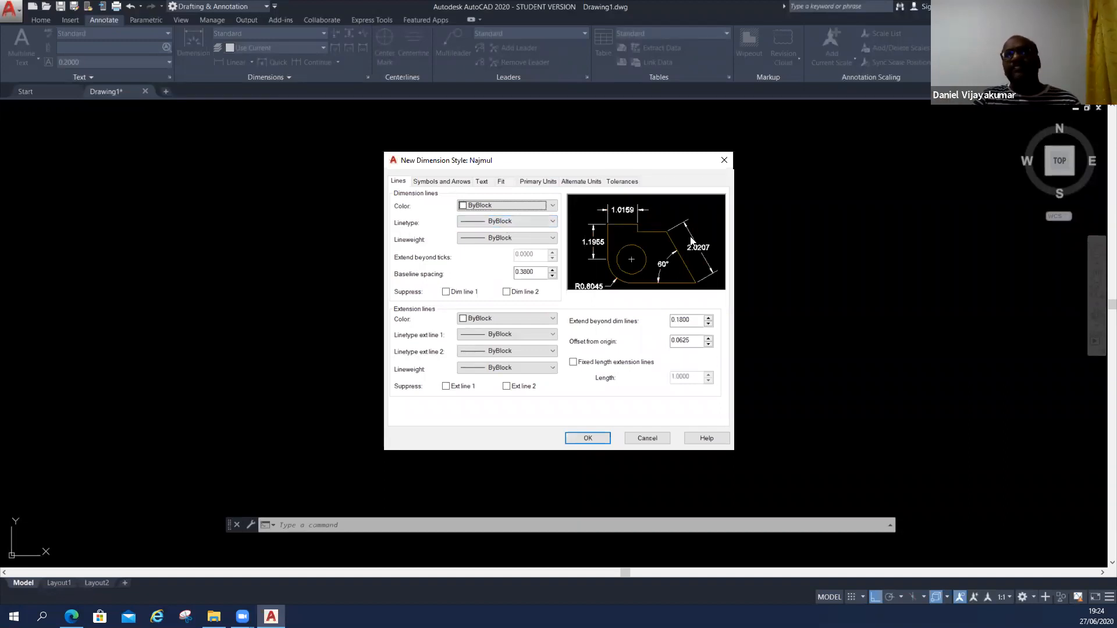
Load the ACAD_ISO09W100 linetype from acad.lin through the other-linetype choice for the style's dimension lines.
{"action": "left_click", "coordinate": [511, 224]}
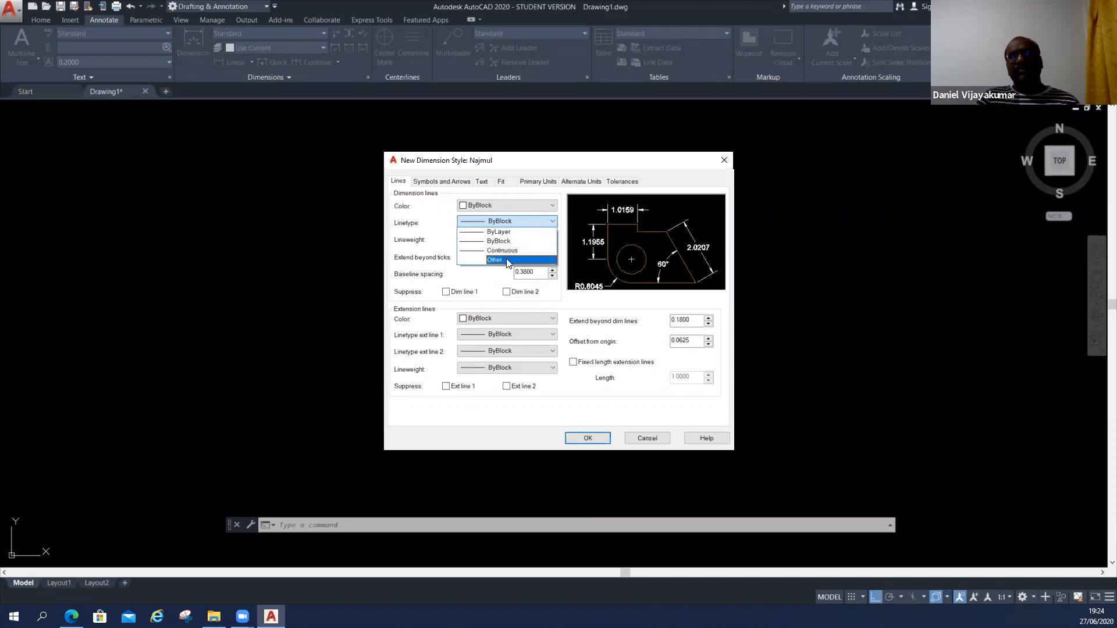
{"action": "left_click", "coordinate": [505, 260]}
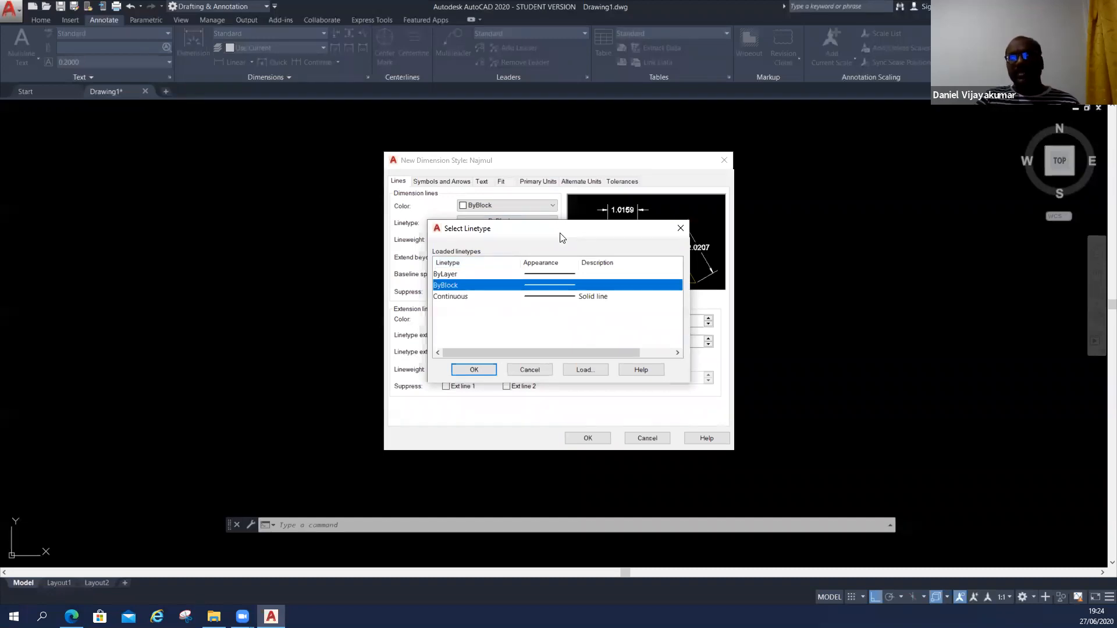
{"action": "left_click_drag", "start_coordinate": [562, 238], "coordinate": [907, 264]}
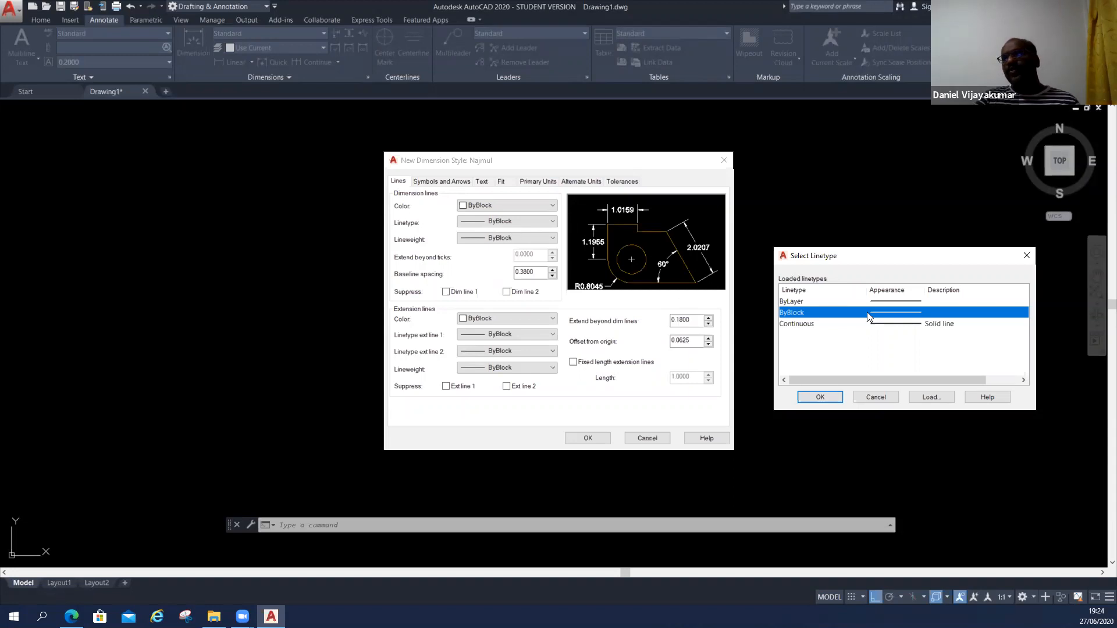
{"action": "left_click", "coordinate": [925, 396]}
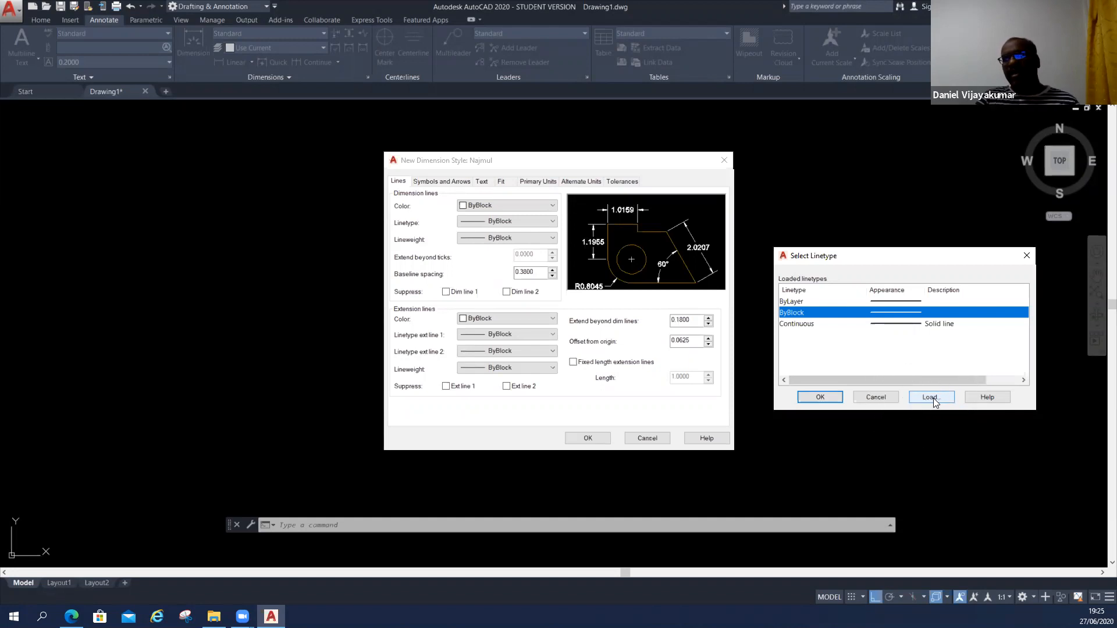
{"action": "left_click", "coordinate": [932, 398]}
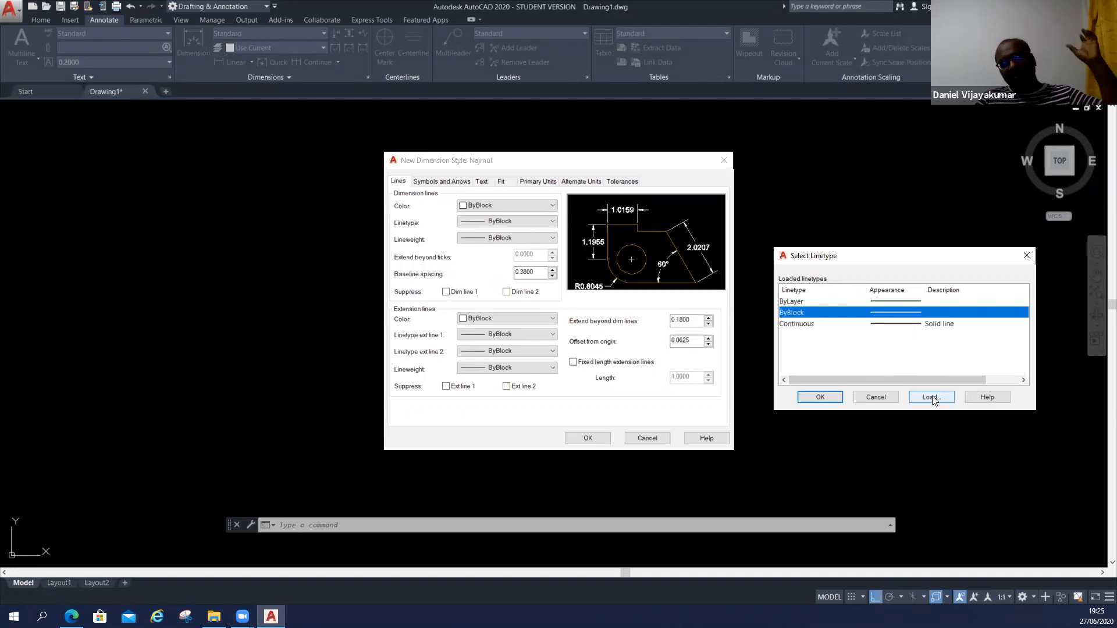
{"action": "left_click", "coordinate": [931, 397]}
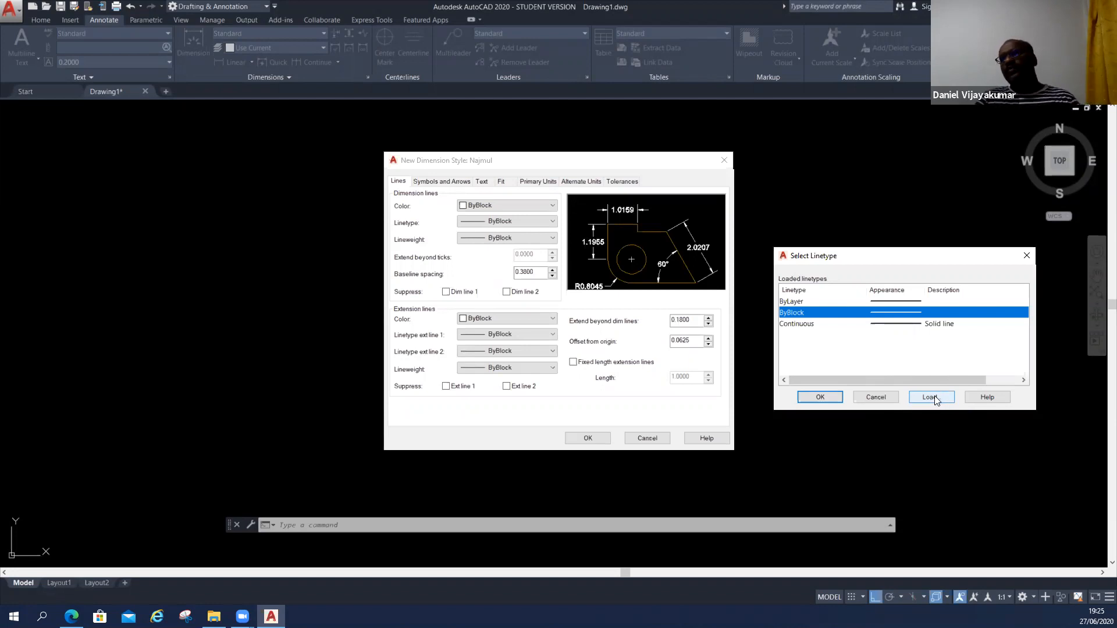
{"action": "left_click_drag", "start_coordinate": [938, 252], "coordinate": [917, 168]}
{"action": "left_click_drag", "start_coordinate": [1003, 225], "coordinate": [998, 296]}
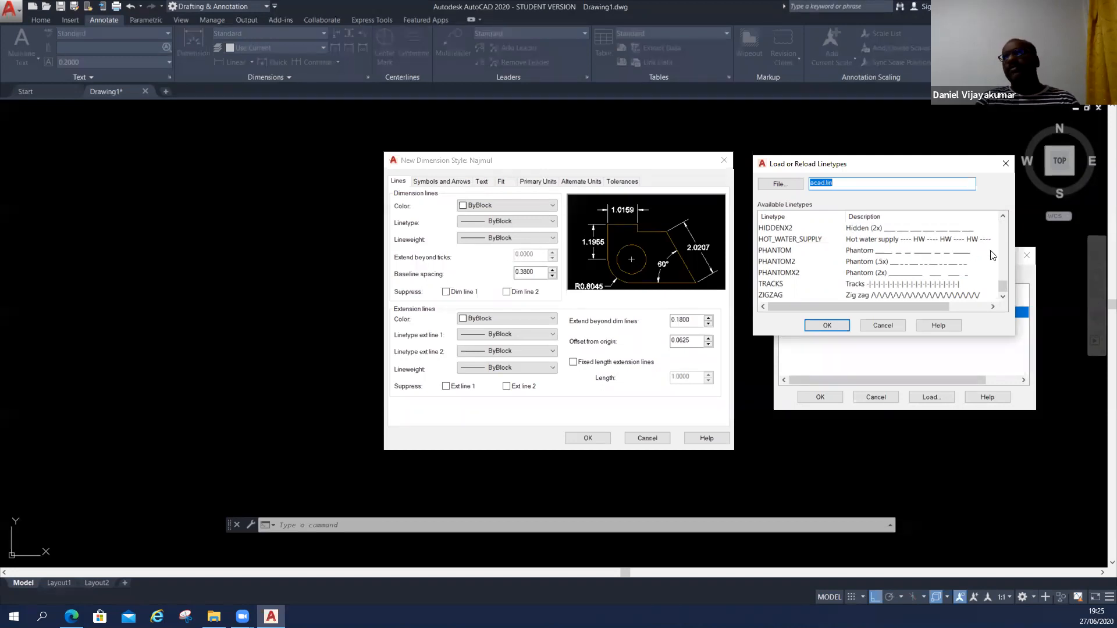
{"action": "left_click_drag", "start_coordinate": [1001, 285], "coordinate": [1004, 238]}
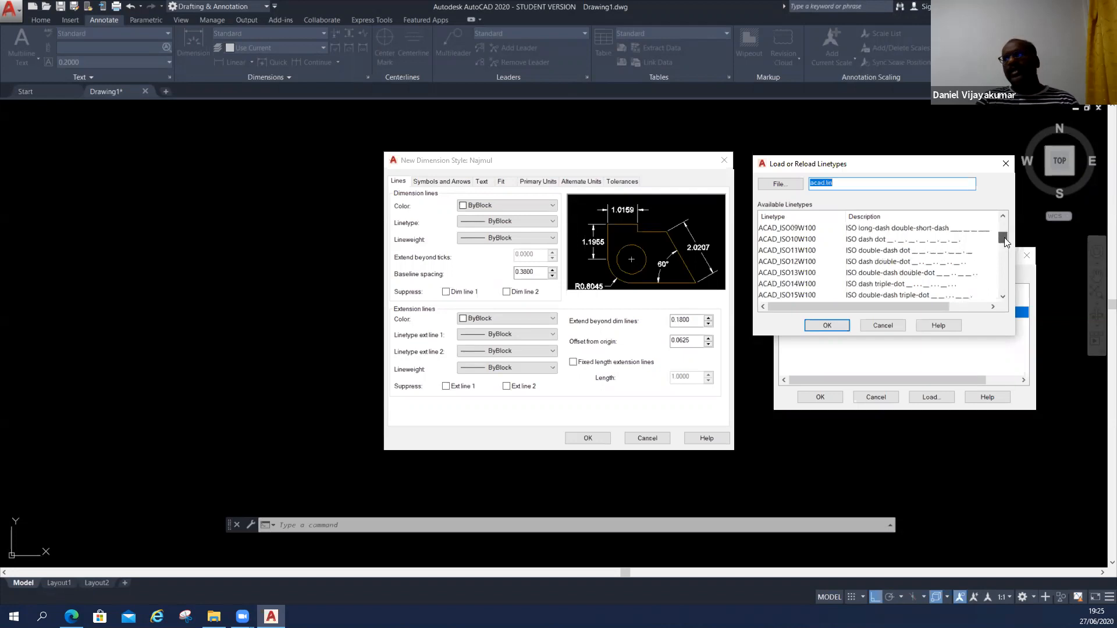
{"action": "left_click", "coordinate": [798, 232]}
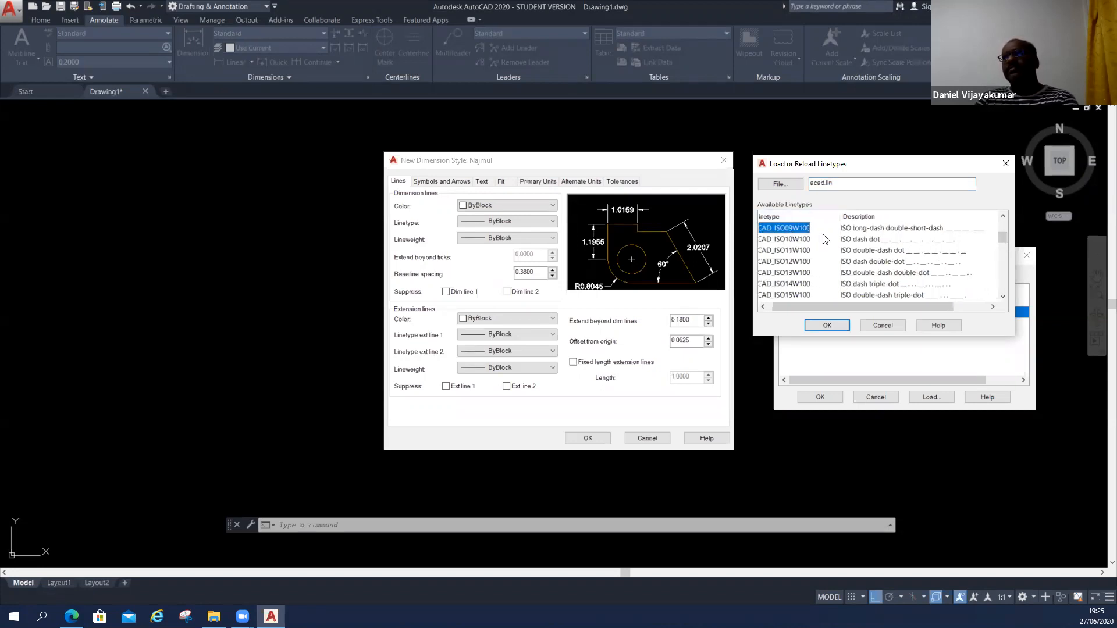
{"action": "left_click", "coordinate": [826, 240]}
{"action": "left_click", "coordinate": [874, 232]}
{"action": "key", "text": "Return"}
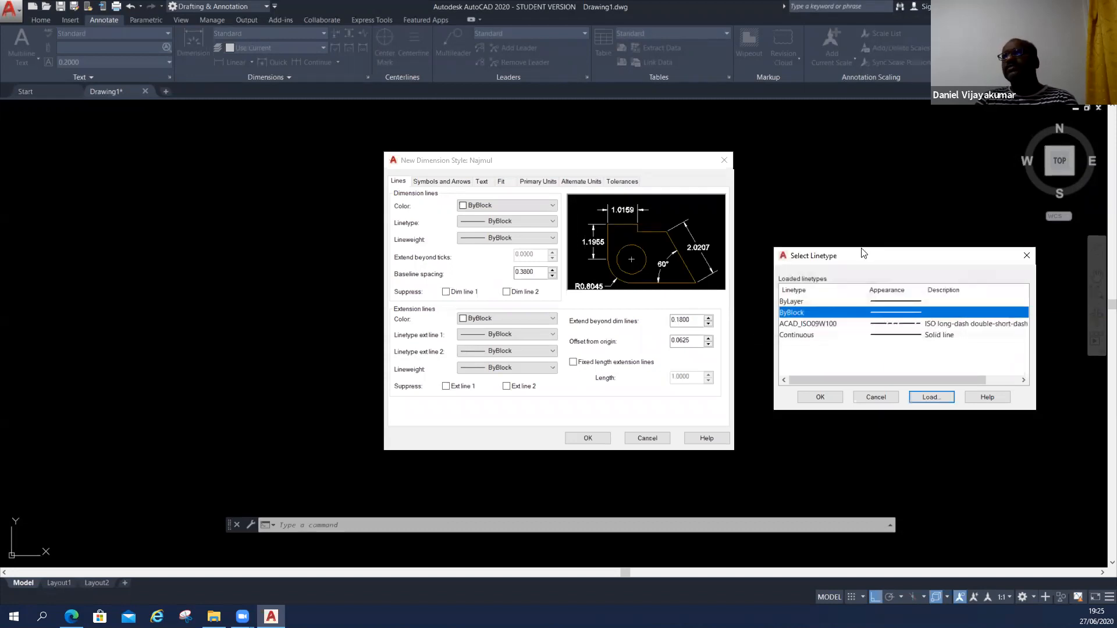
Load the ACAD_ISO02W100 ISO dash linetype from acad.lin.
{"action": "left_click", "coordinate": [932, 397]}
{"action": "left_click", "coordinate": [786, 263]}
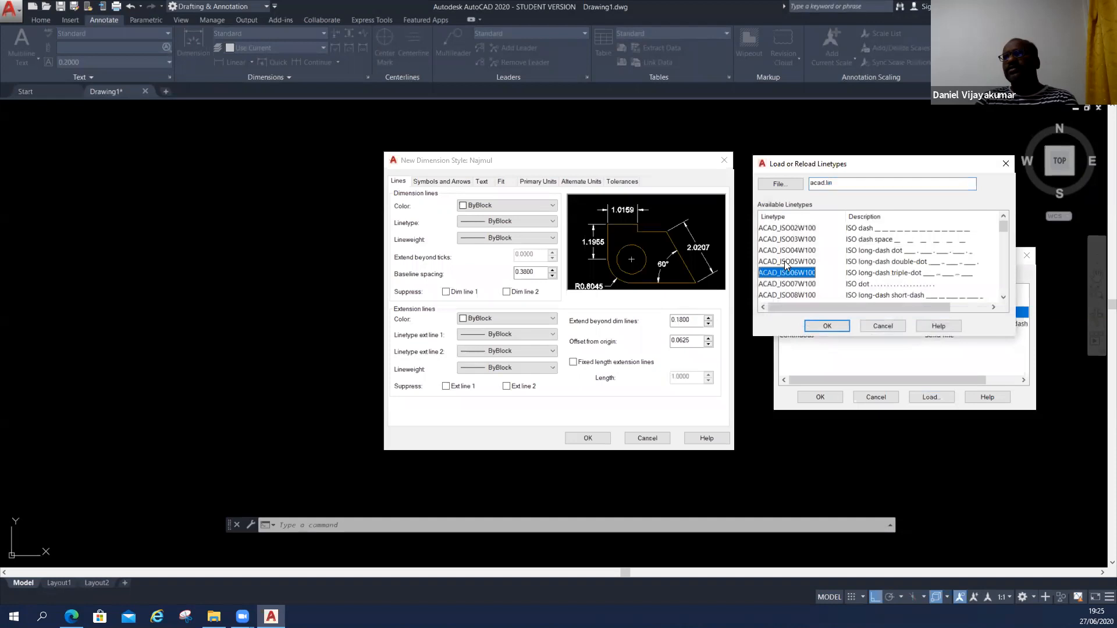
{"action": "key", "text": "Down"}
{"action": "key", "text": "Down"}
{"action": "key", "text": "Down"}
{"action": "key", "text": "Down"}
{"action": "key", "text": "Down"}
{"action": "key", "text": "Down"}
{"action": "key", "text": "Down"}
{"action": "key", "text": "Down"}
{"action": "key", "text": "Down"}
{"action": "key", "text": "Down"}
{"action": "key", "text": "Down"}
{"action": "key", "text": "Down"}
{"action": "key", "text": "Down"}
{"action": "key", "text": "Down"}
{"action": "key", "text": "Down"}
{"action": "key", "text": "Down"}
{"action": "key", "text": "Down"}
{"action": "key", "text": "Down"}
{"action": "key", "text": "Down"}
{"action": "key", "text": "Down"}
{"action": "key", "text": "Down"}
{"action": "key", "text": "Down"}
{"action": "key", "text": "Down"}
{"action": "key", "text": "Down"}
{"action": "key", "text": "Down"}
{"action": "key", "text": "Down"}
{"action": "key", "text": "Down"}
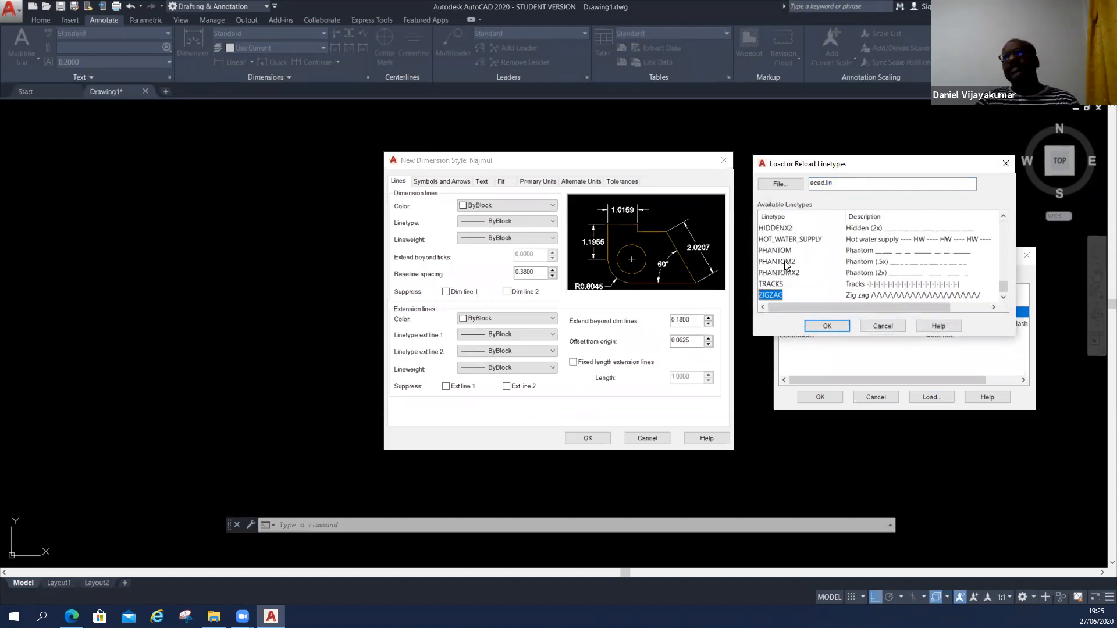
{"action": "left_click_drag", "start_coordinate": [1004, 287], "coordinate": [999, 228]}
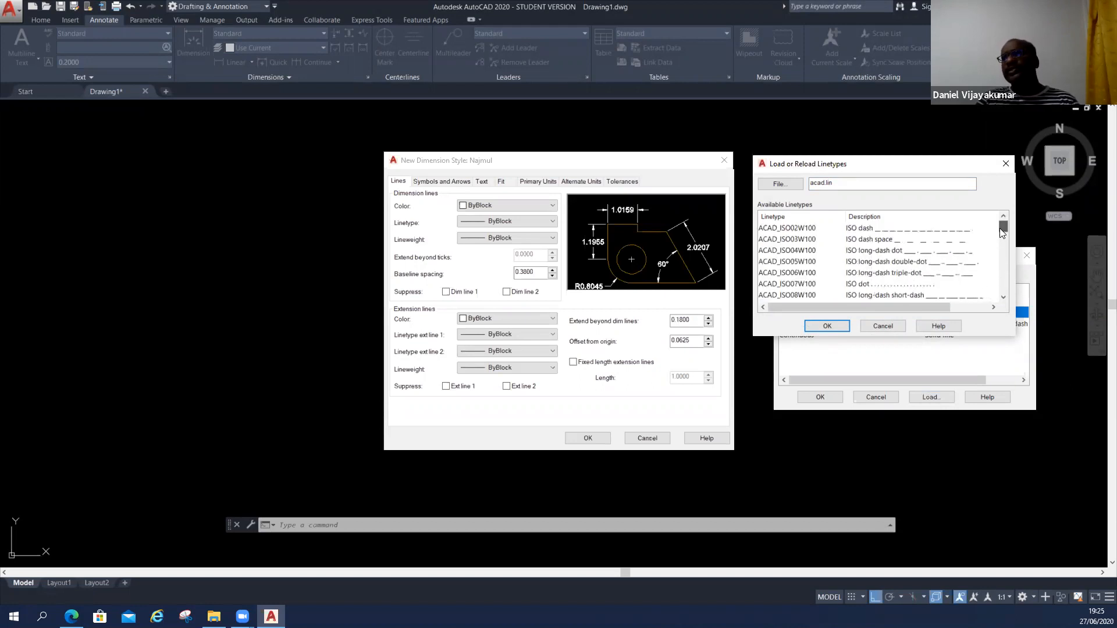
{"action": "left_click", "coordinate": [900, 232]}
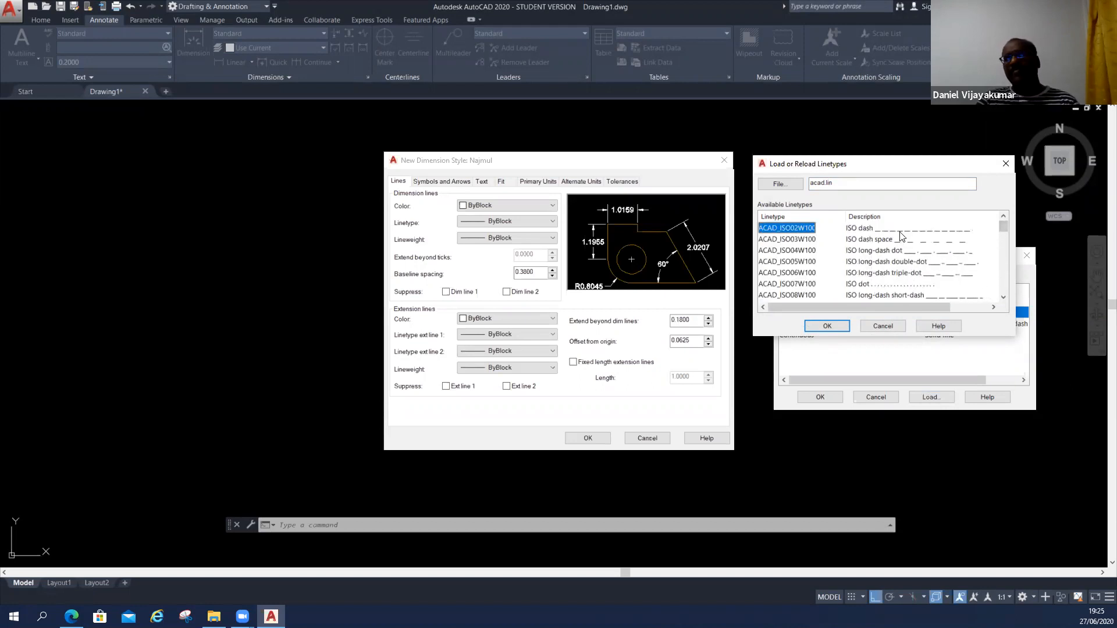
{"action": "left_click", "coordinate": [826, 326]}
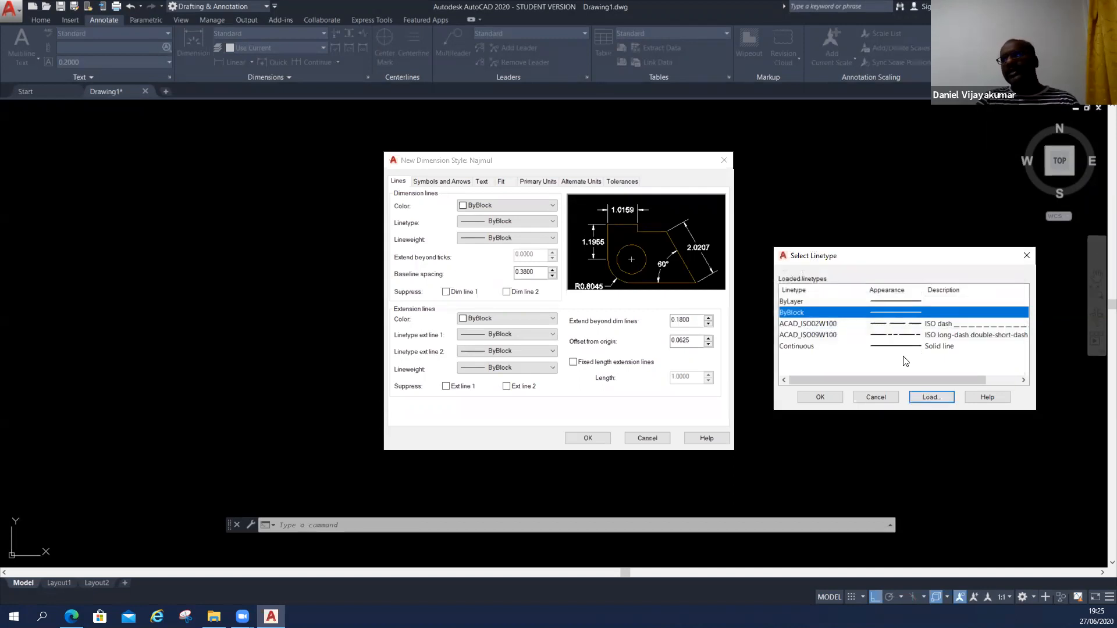
Assign the loaded ACAD_ISO02W100 linetype to the style's dimension lines.
{"action": "left_click", "coordinate": [906, 326]}
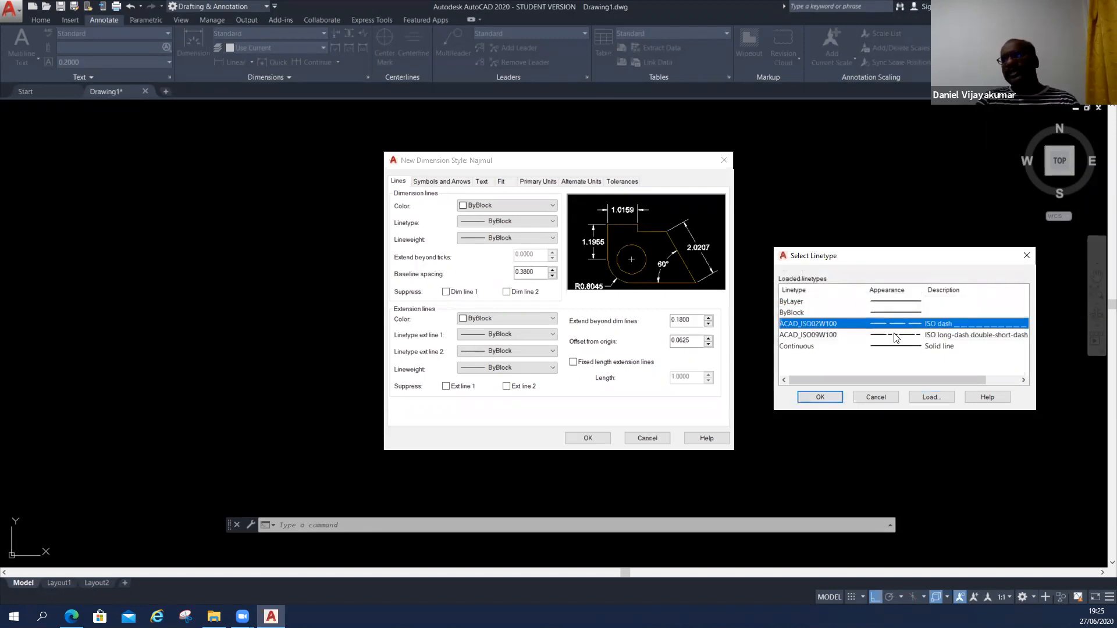
{"action": "left_click", "coordinate": [817, 397]}
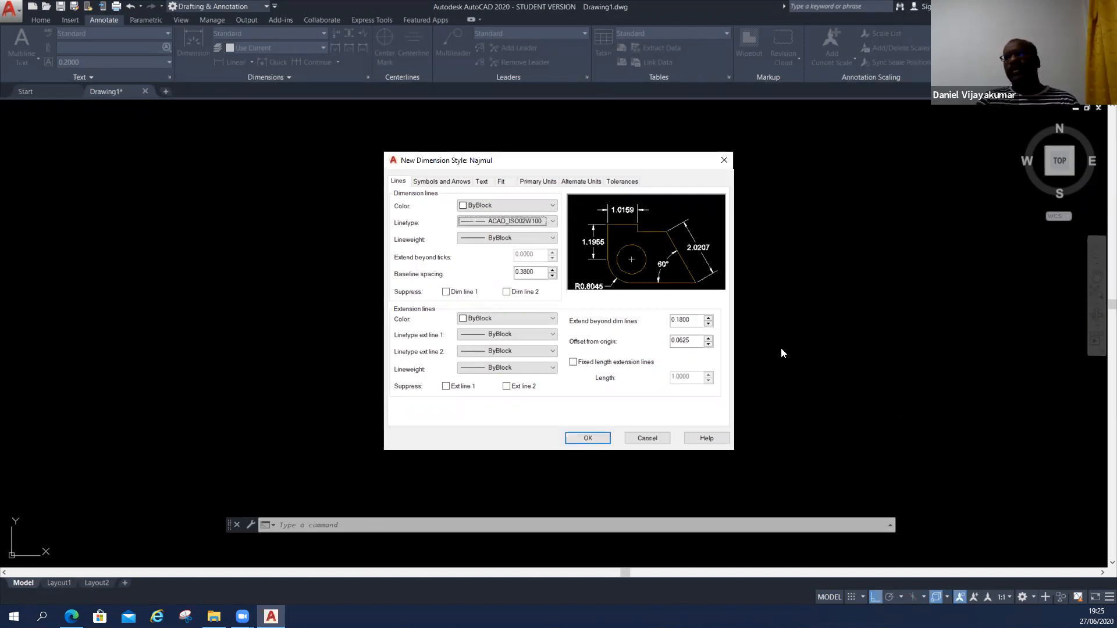
{"action": "left_click", "coordinate": [484, 225]}
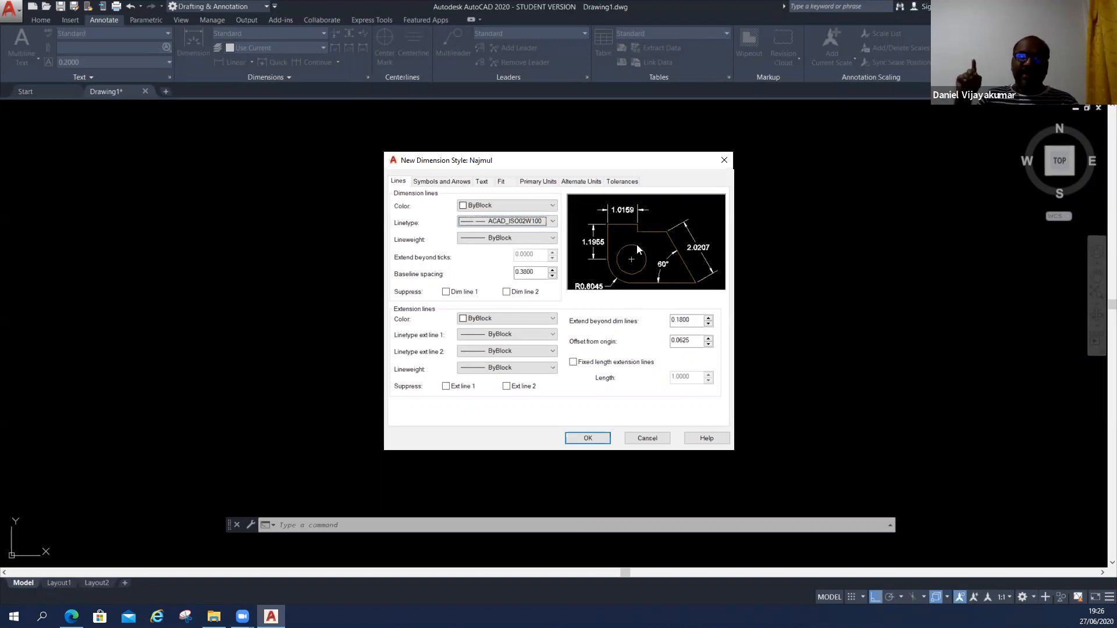
Set the dimension lines' color to Yellow and return their linetype to ByBlock.
{"action": "left_click", "coordinate": [515, 204]}
{"action": "left_click", "coordinate": [496, 248]}
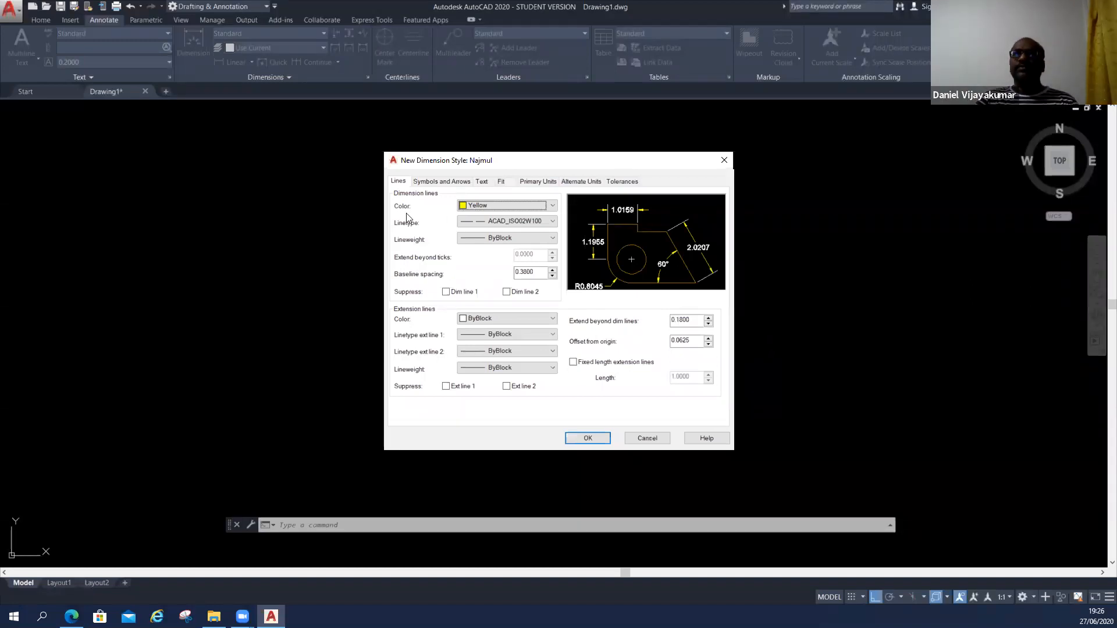
{"action": "left_click", "coordinate": [472, 221]}
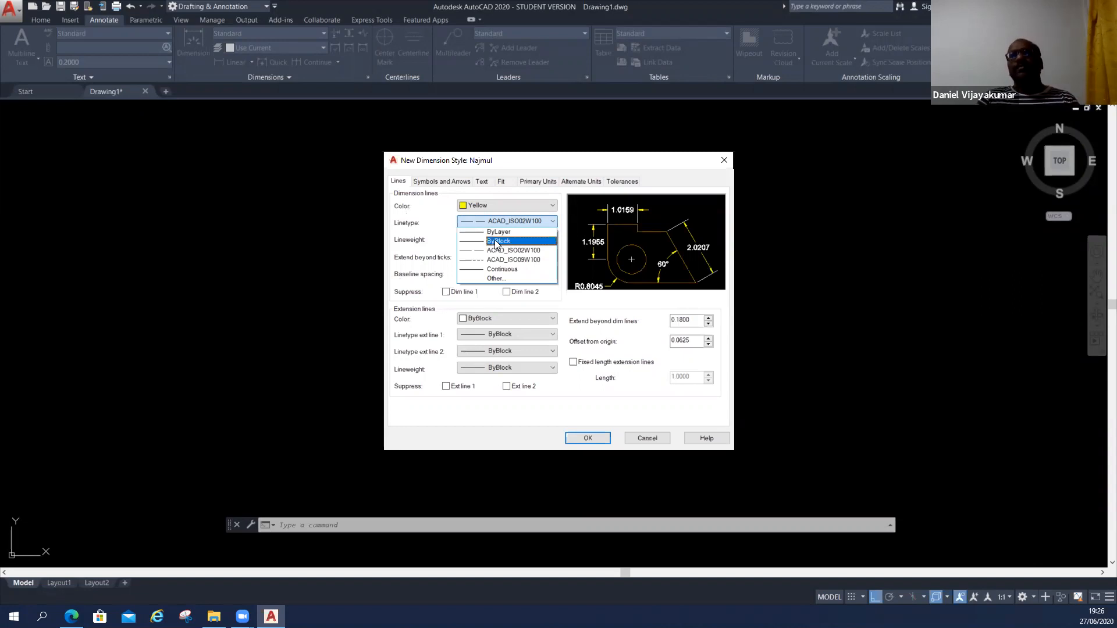
{"action": "left_click", "coordinate": [495, 242]}
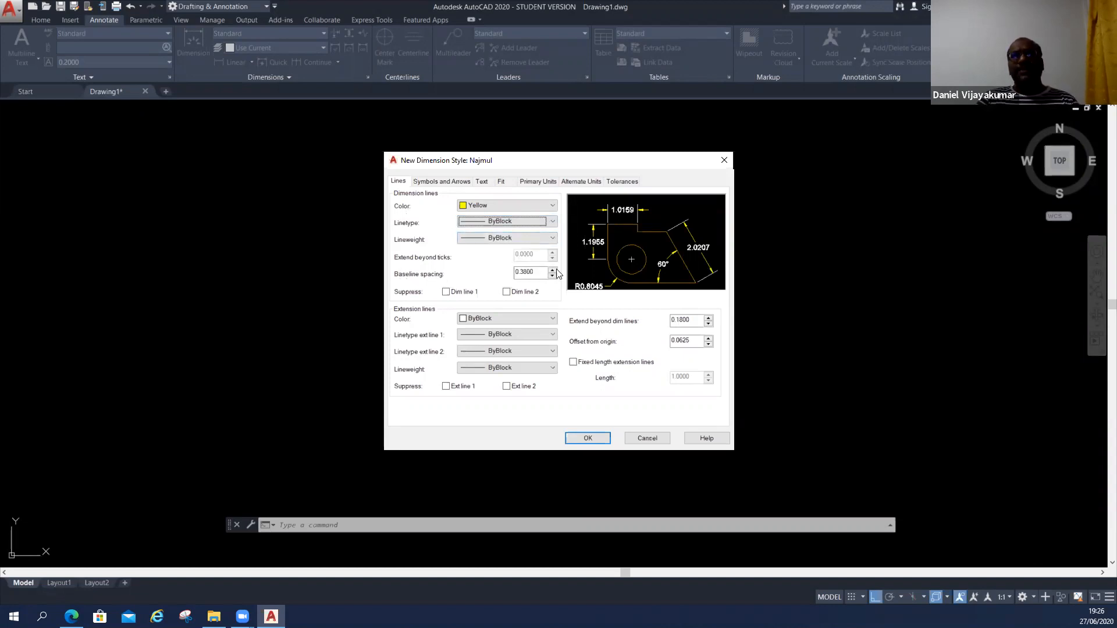
Set the dimension lines' baseline spacing to 1 and return their color to ByBlock.
{"action": "double_click", "coordinate": [536, 274]}
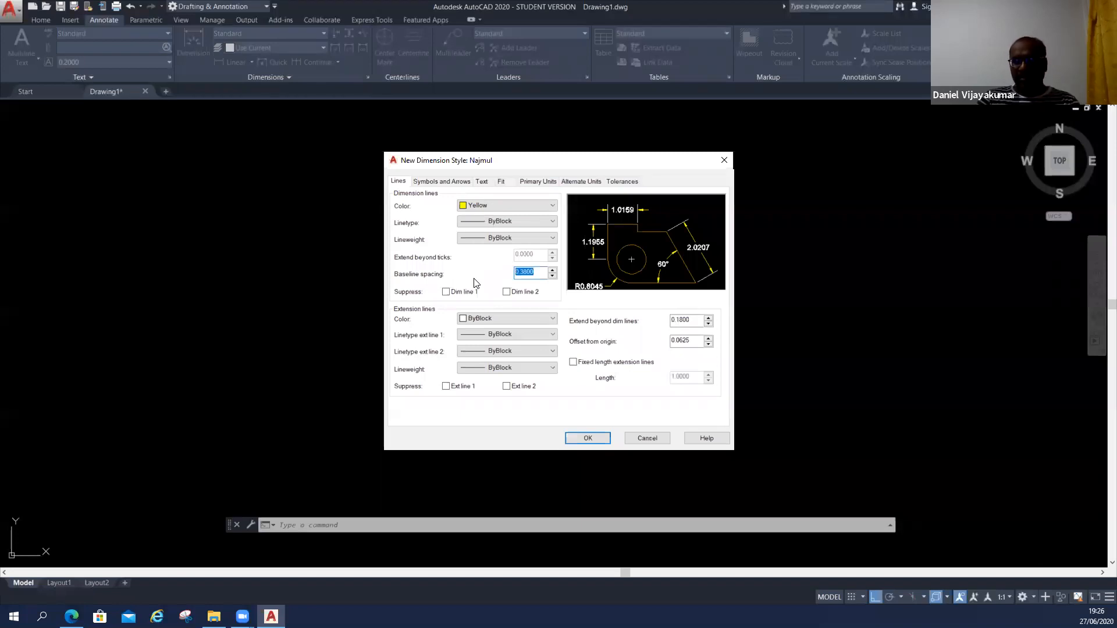
{"action": "type", "text": "1"}
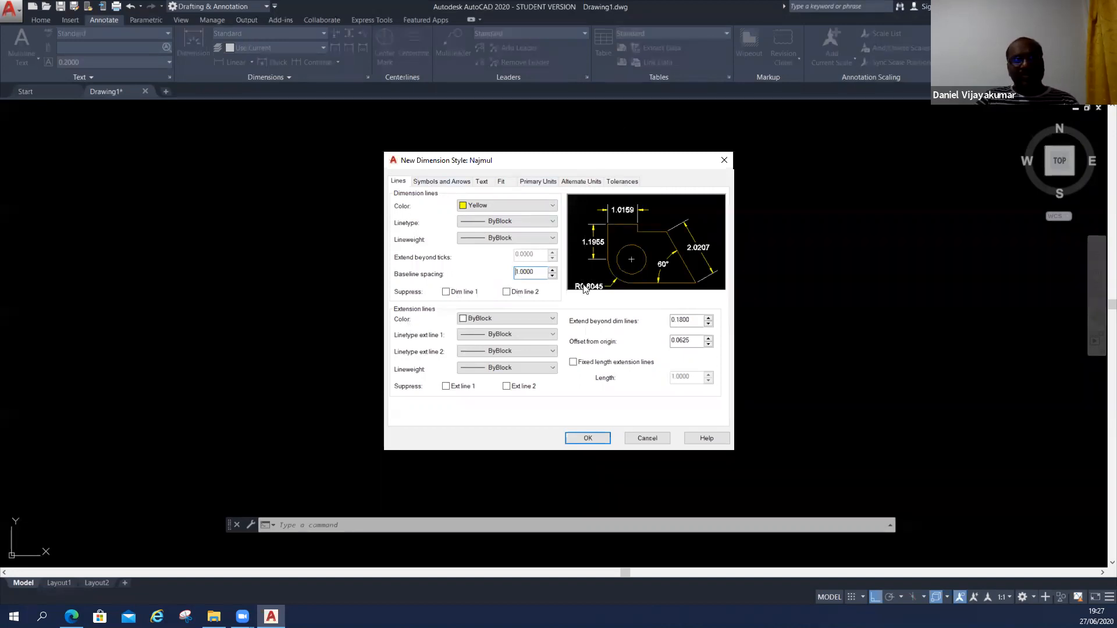
{"action": "left_click", "coordinate": [477, 205]}
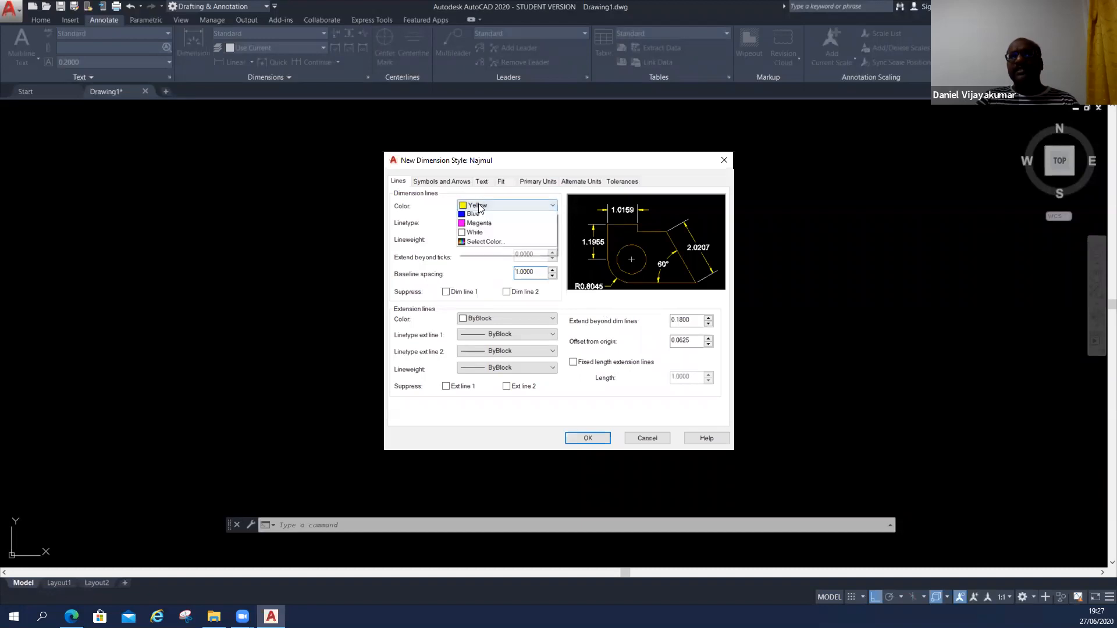
{"action": "left_click", "coordinate": [478, 216]}
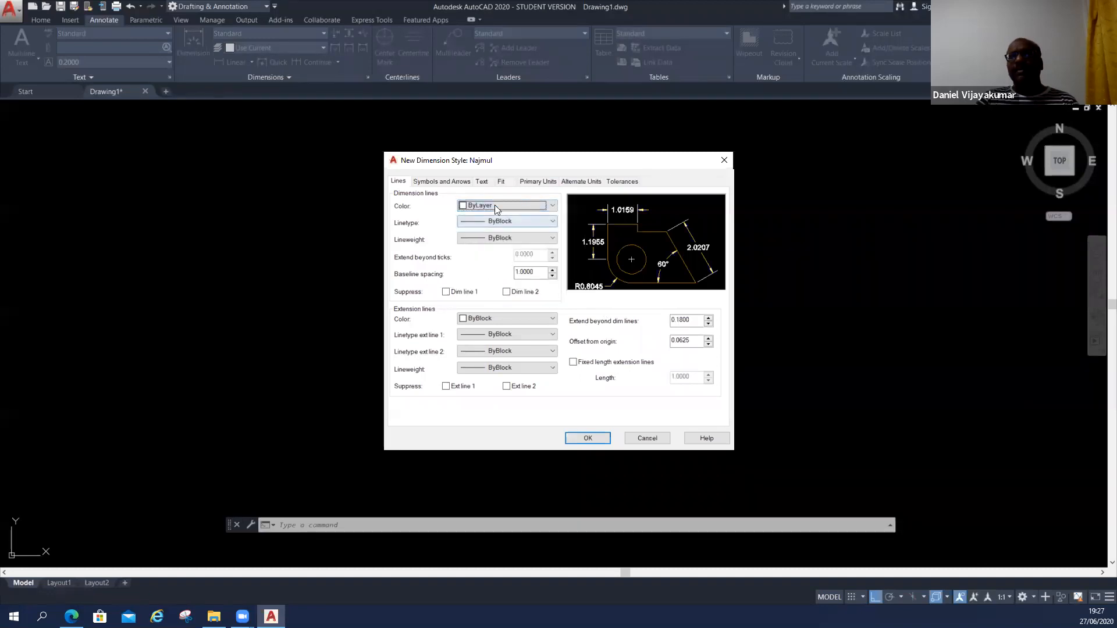
{"action": "left_click", "coordinate": [497, 206]}
{"action": "left_click", "coordinate": [491, 225]}
Try Red as the color of the style's extension lines and return it to ByBlock.
{"action": "left_click", "coordinate": [536, 318]}
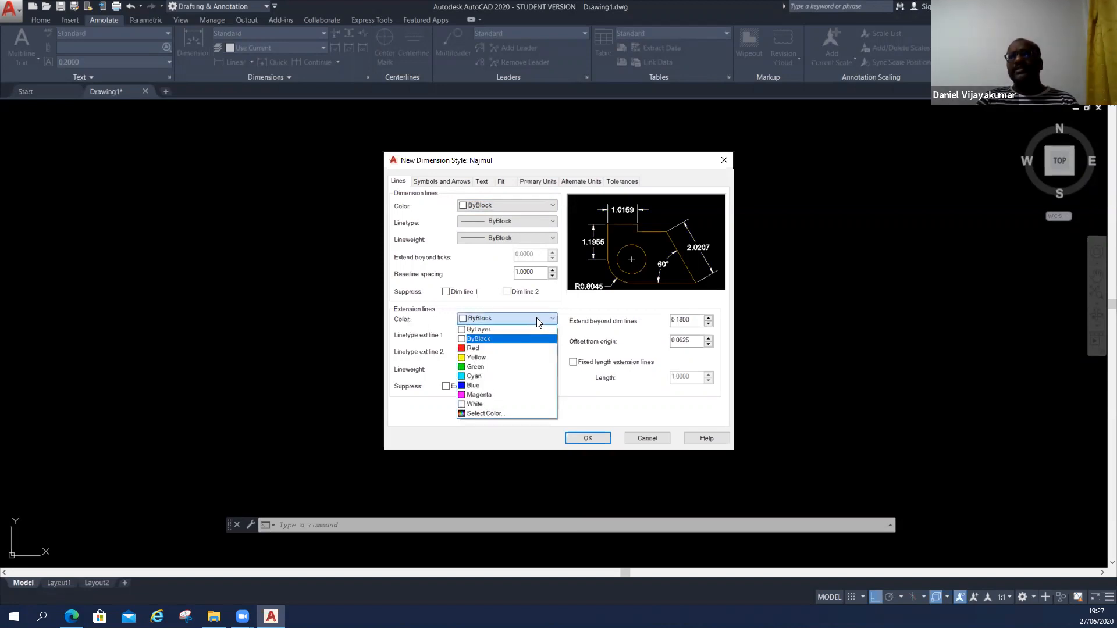
{"action": "left_click", "coordinate": [486, 349]}
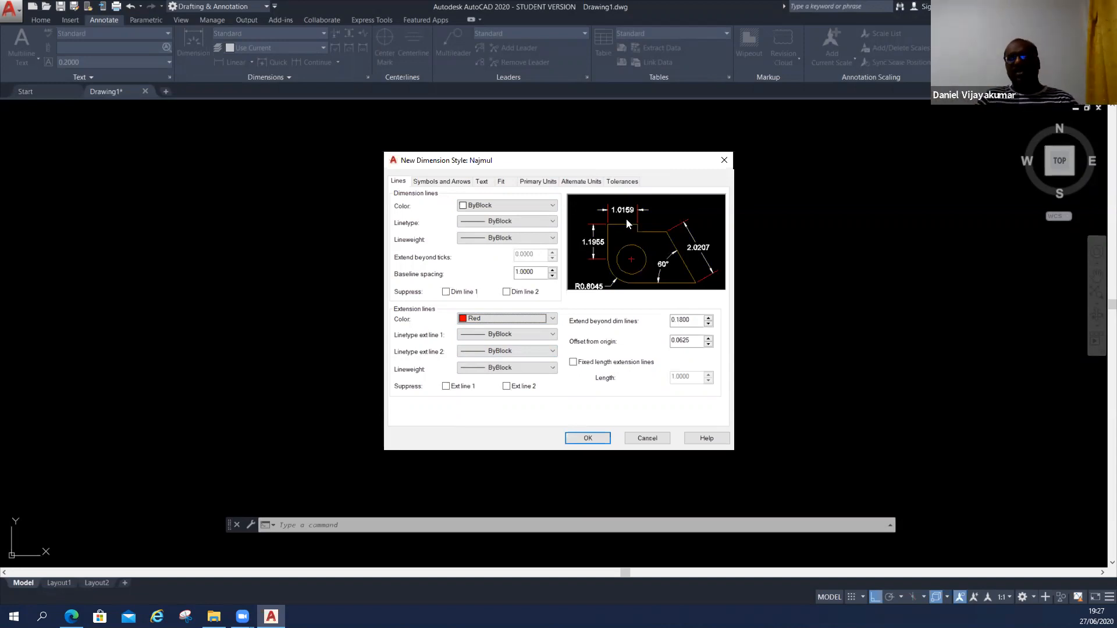
{"action": "left_click", "coordinate": [497, 320]}
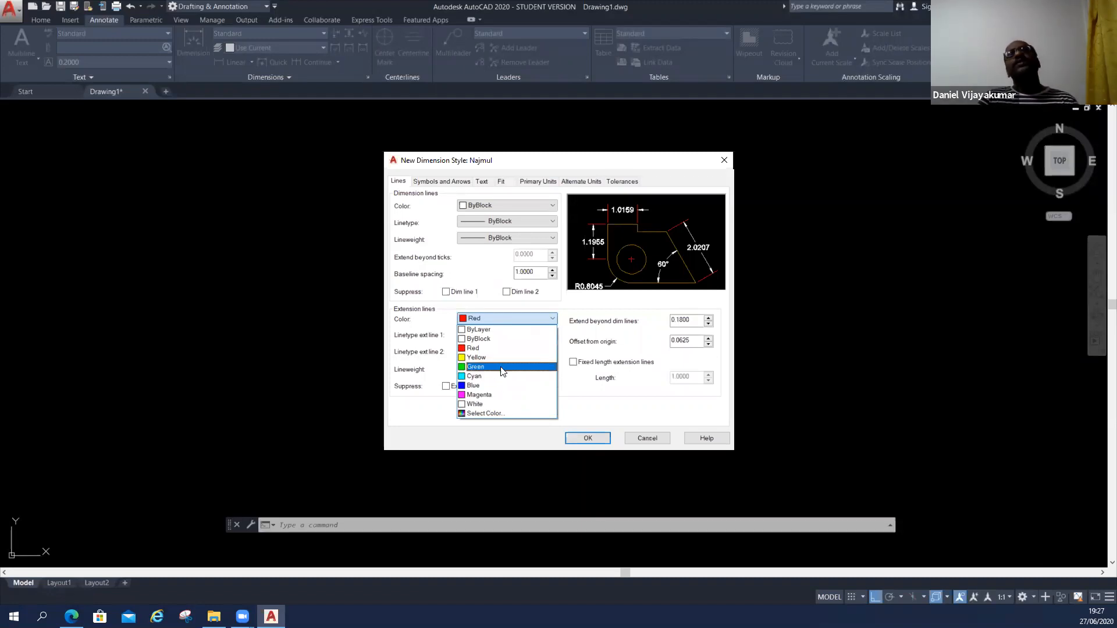
{"action": "left_click", "coordinate": [489, 340]}
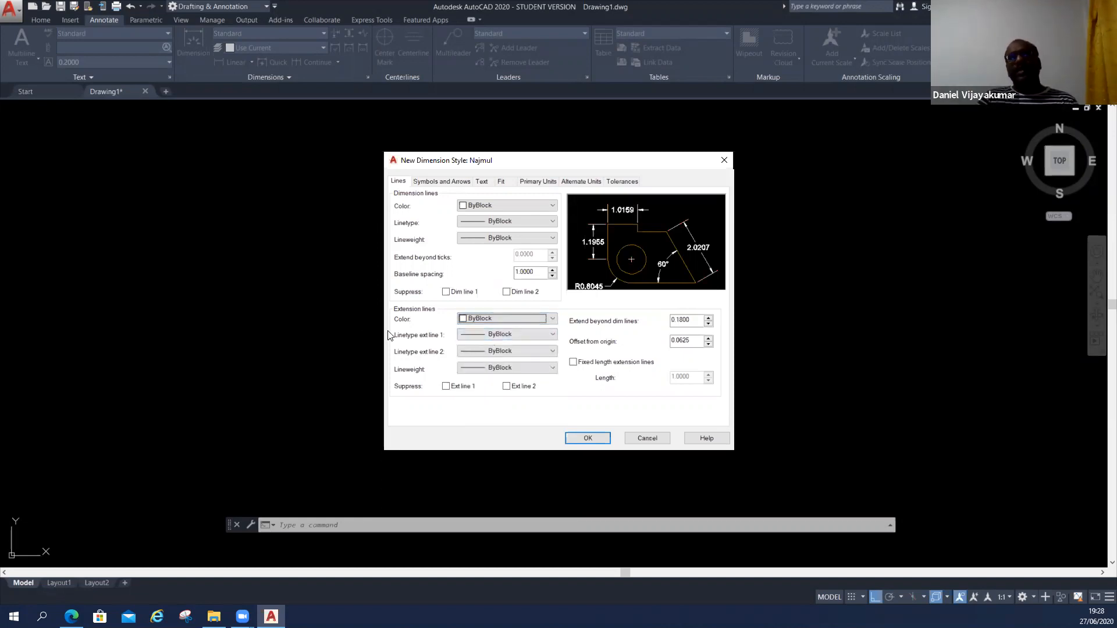
Set the linetype of both extension line 1 and extension line 2 to ACAD_ISO02W100.
{"action": "left_click", "coordinate": [493, 334]}
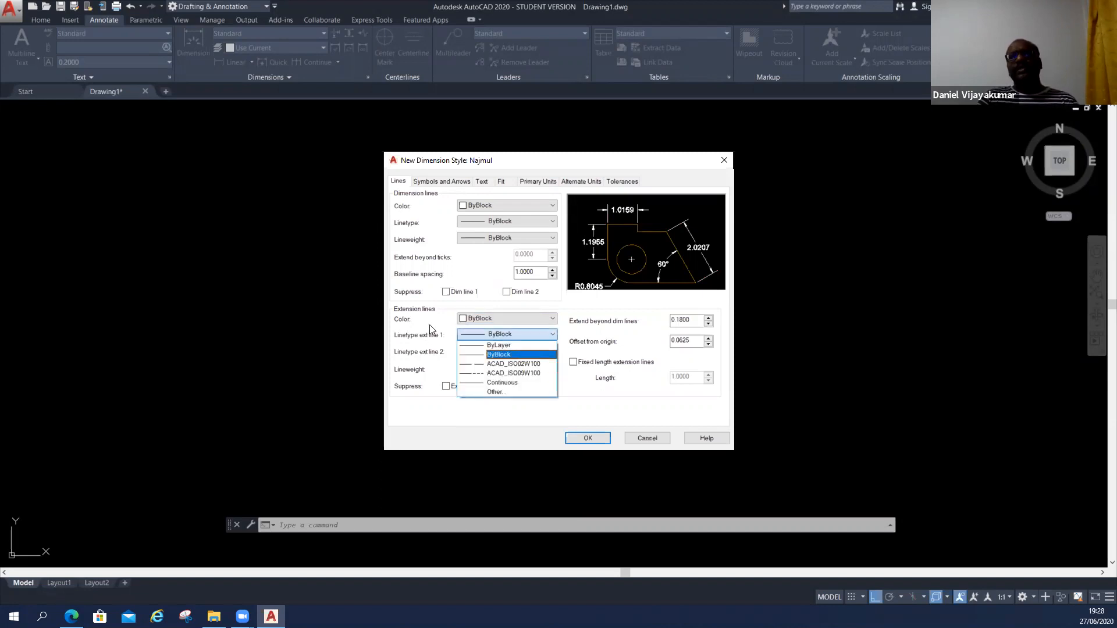
{"action": "left_click", "coordinate": [453, 414]}
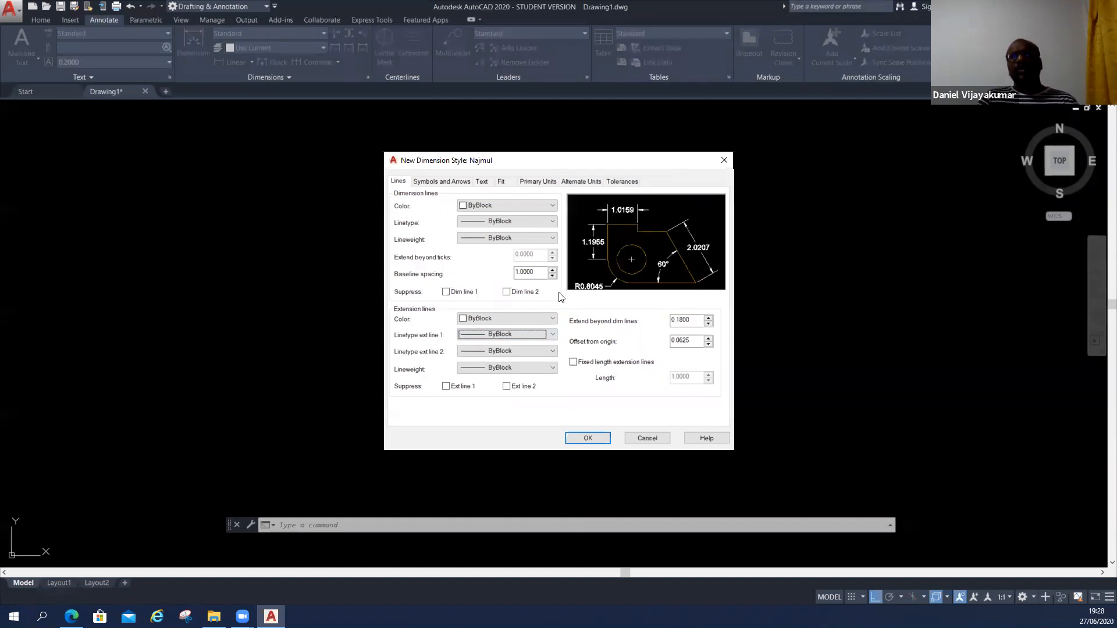
{"action": "left_click", "coordinate": [514, 336]}
{"action": "left_click", "coordinate": [514, 371]}
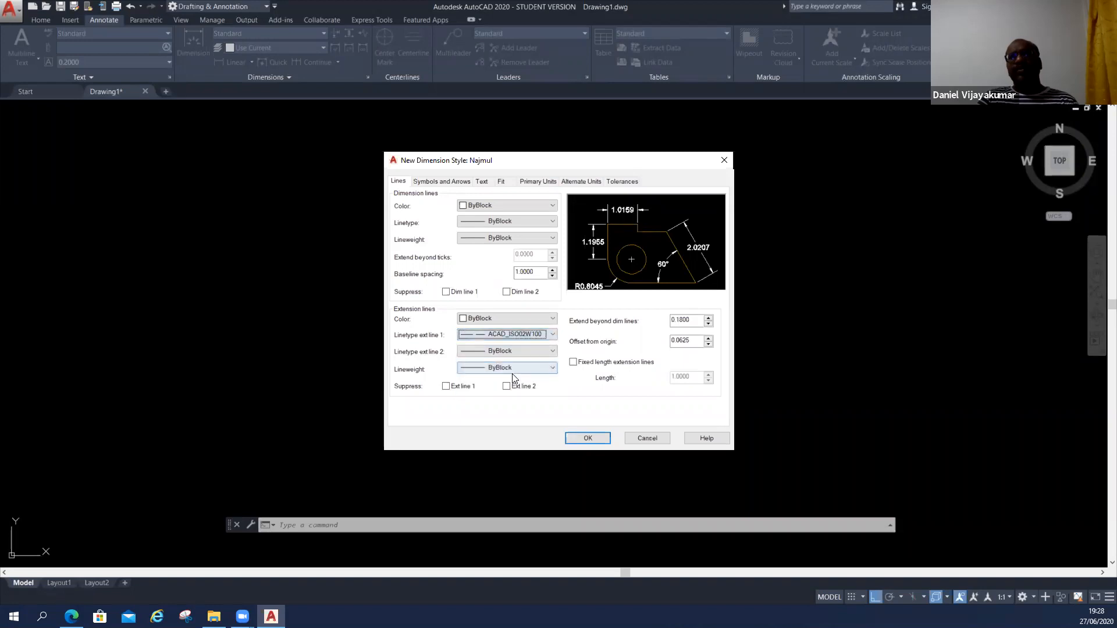
{"action": "left_click", "coordinate": [510, 350]}
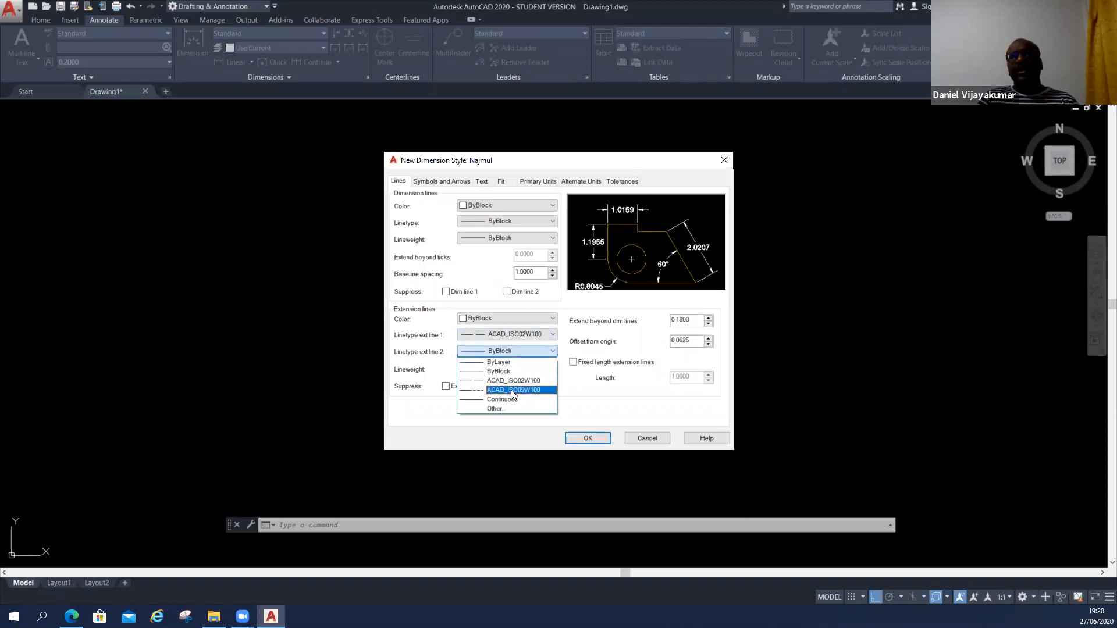
{"action": "left_click", "coordinate": [513, 383]}
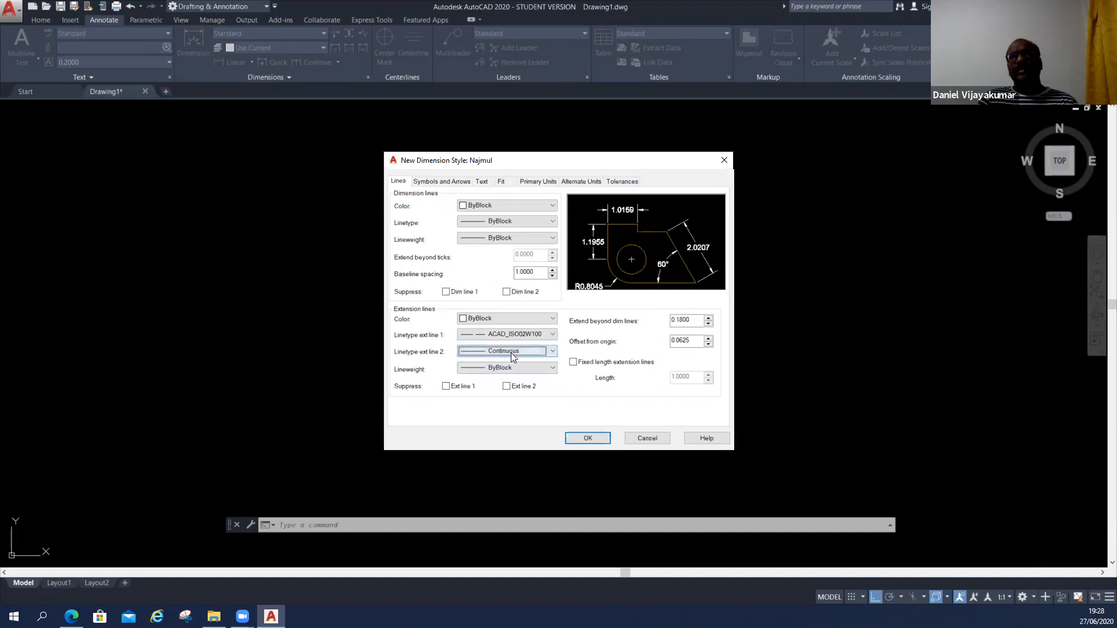
{"action": "left_click", "coordinate": [511, 352]}
{"action": "left_click", "coordinate": [513, 391]}
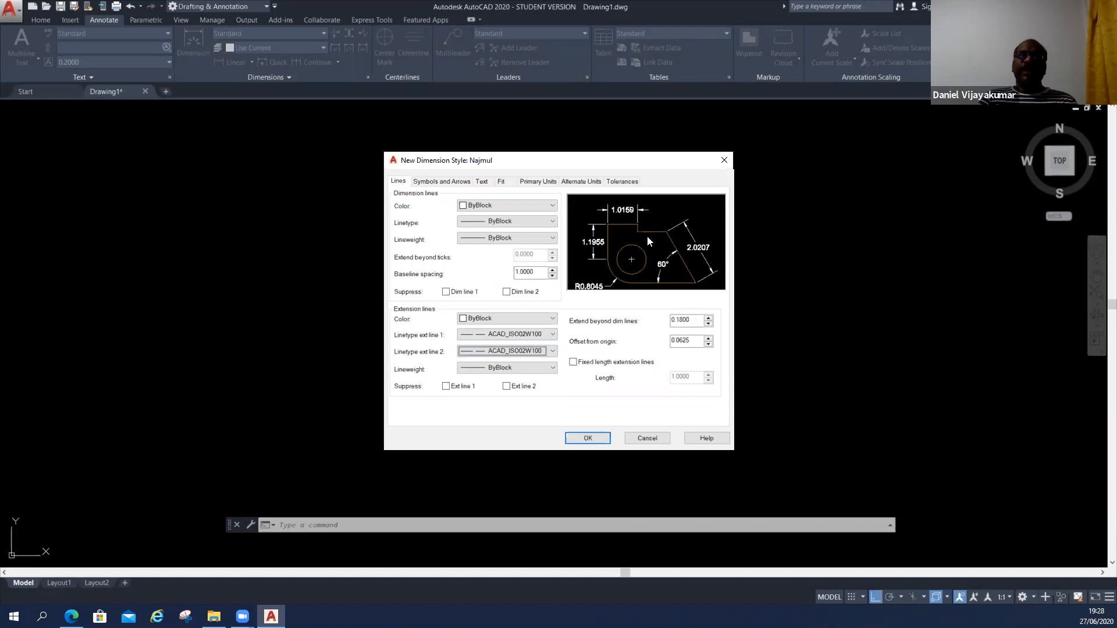
Return the linetypes of extension lines 1 and 2 to ByBlock.
{"action": "left_click", "coordinate": [528, 334]}
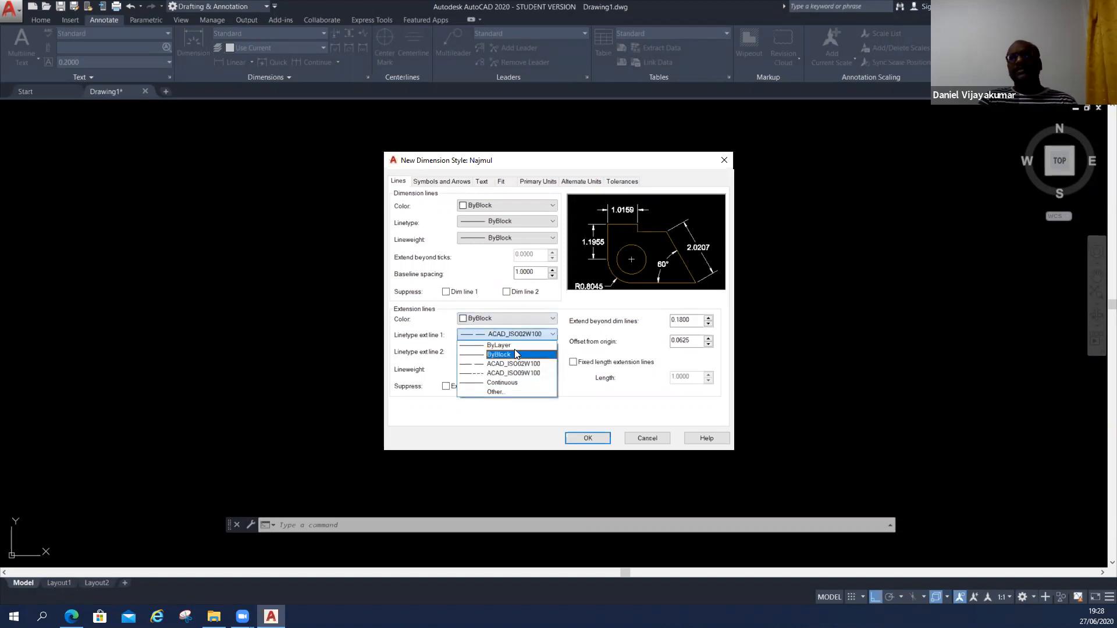
{"action": "left_click", "coordinate": [514, 351]}
{"action": "left_click", "coordinate": [512, 347]}
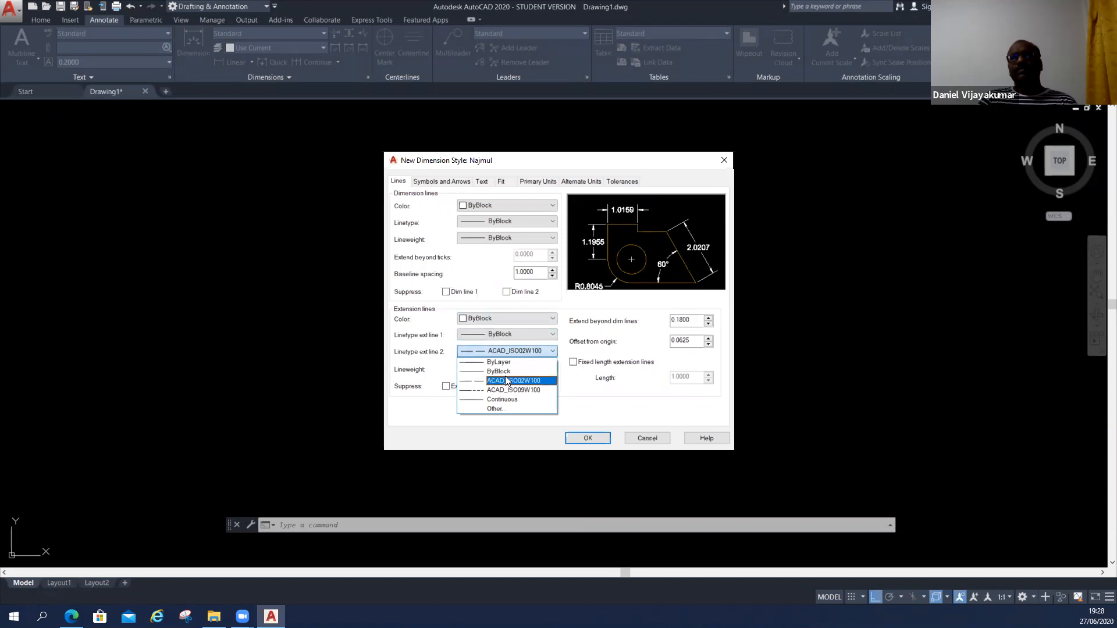
{"action": "left_click", "coordinate": [505, 361]}
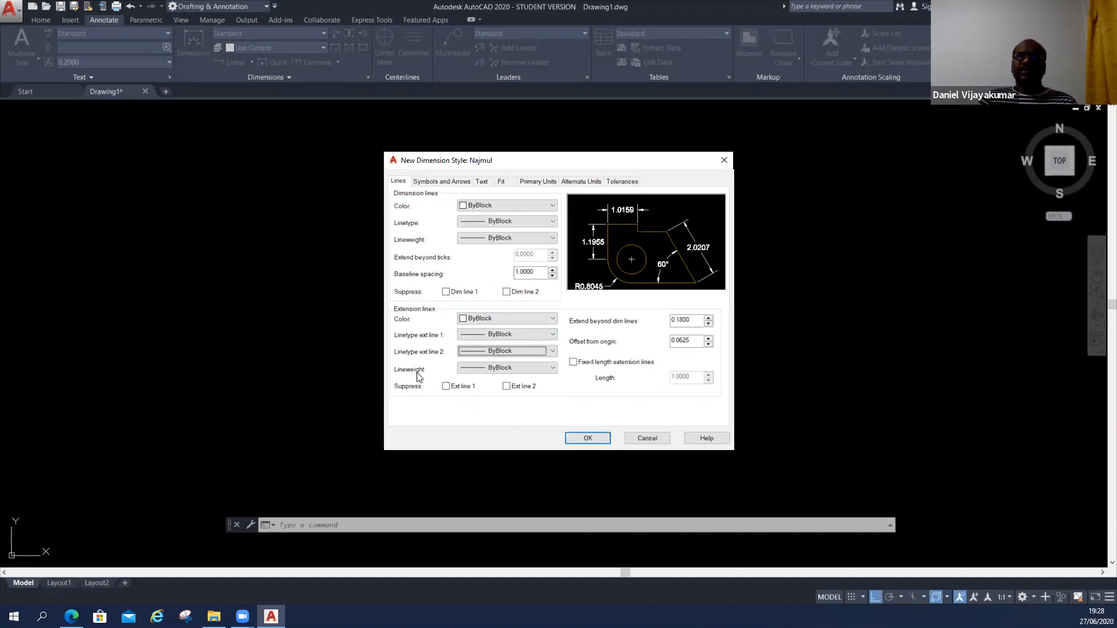
Try ByLayer as the extension lines' lineweight and return it to ByBlock.
{"action": "left_click", "coordinate": [499, 368]}
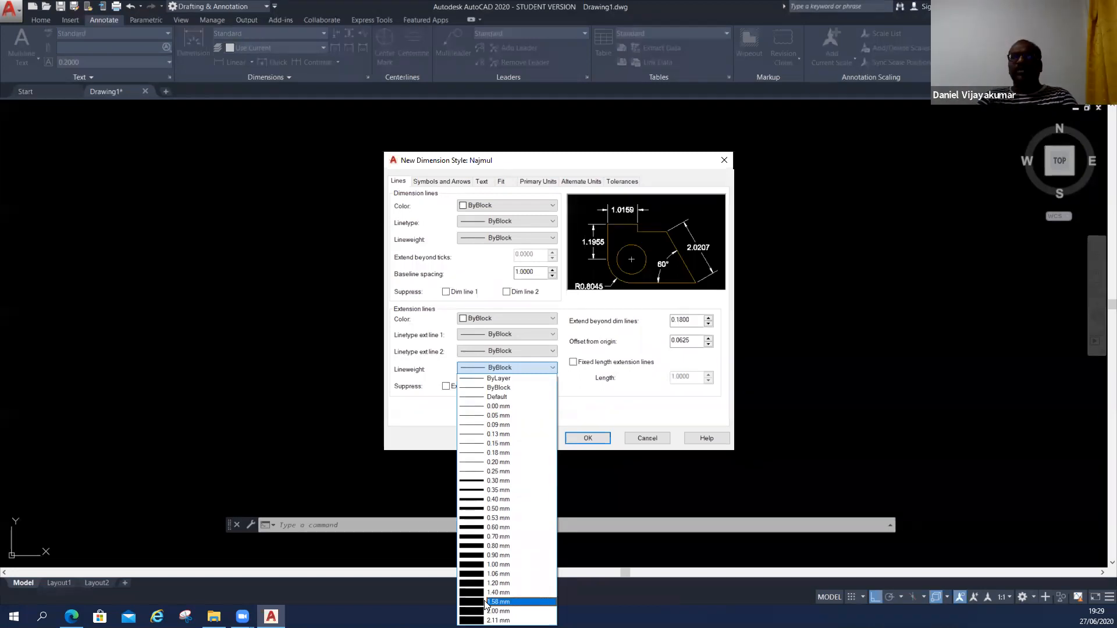
{"action": "left_click", "coordinate": [512, 379]}
{"action": "left_click", "coordinate": [519, 371]}
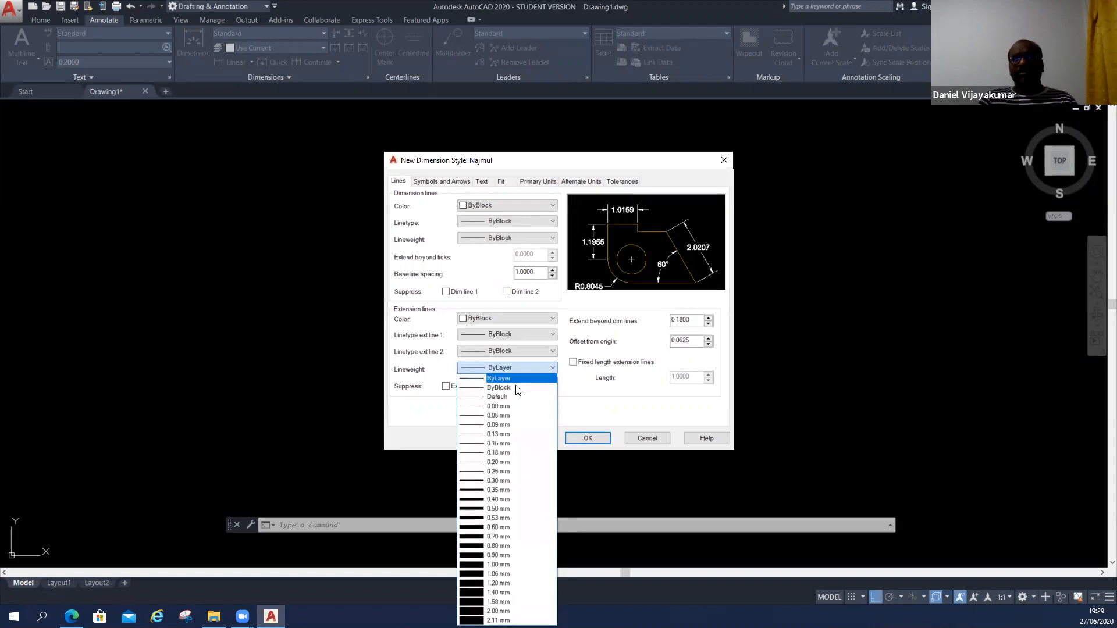
{"action": "left_click", "coordinate": [515, 390]}
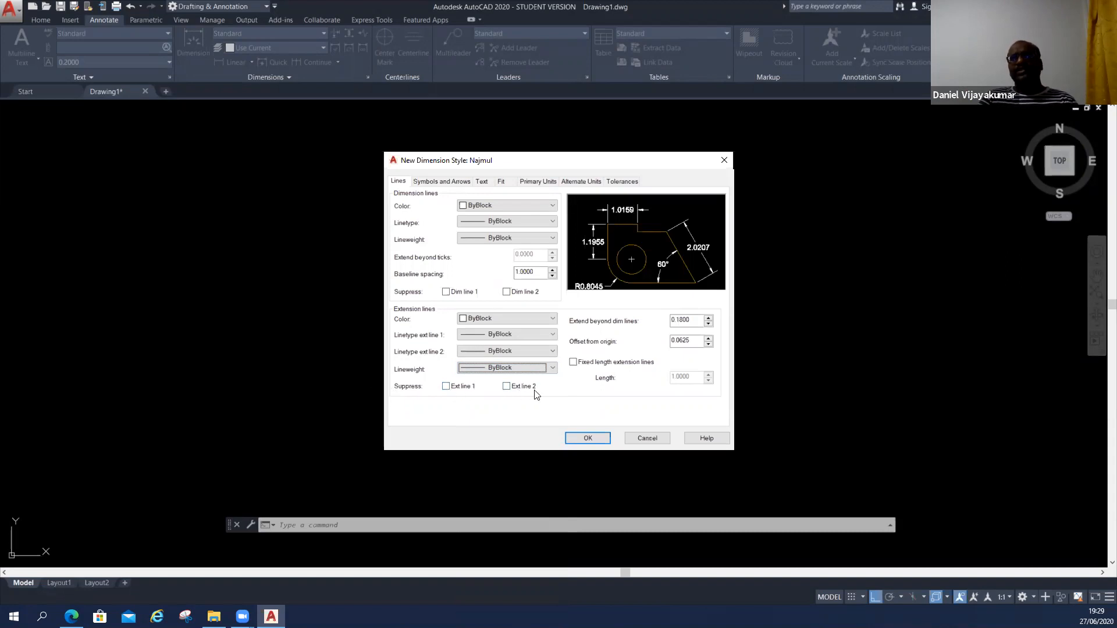
Try suppressing extension lines 1 and 2 in the style, and turn both suppressions off again.
{"action": "left_click", "coordinate": [446, 386]}
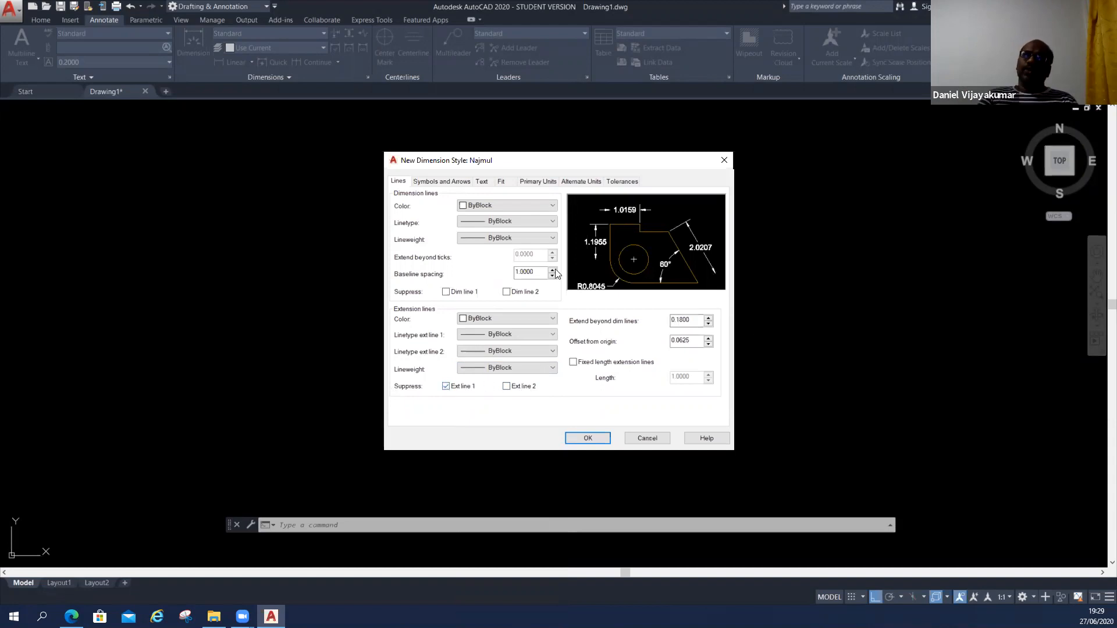
{"action": "key", "text": "ctrl"}
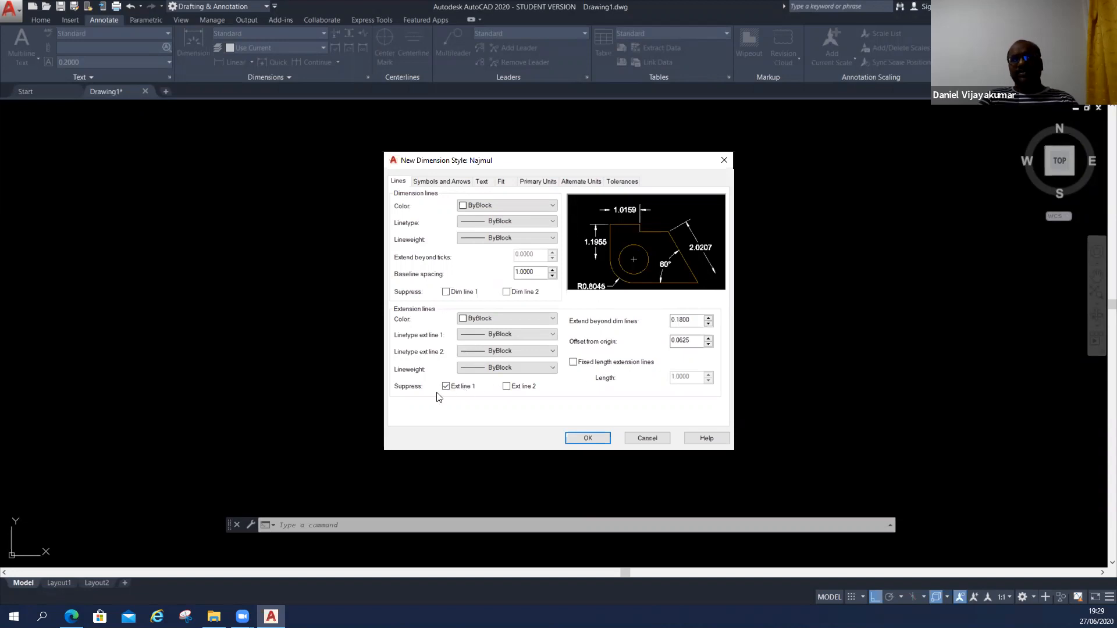
{"action": "left_click", "coordinate": [507, 387]}
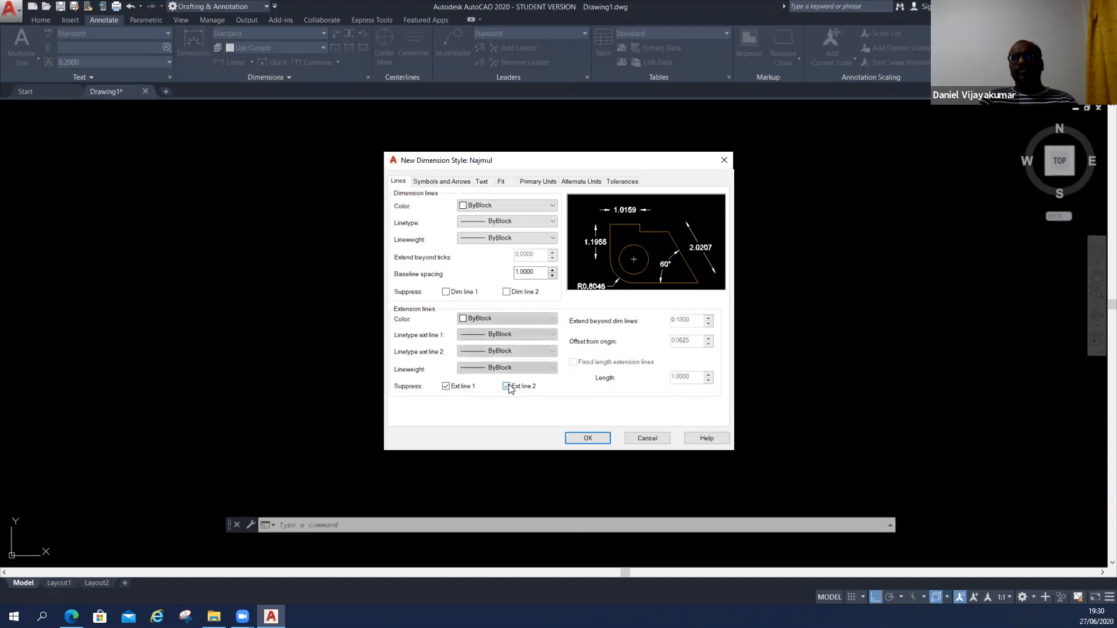
{"action": "left_click", "coordinate": [507, 387]}
{"action": "left_click", "coordinate": [446, 387]}
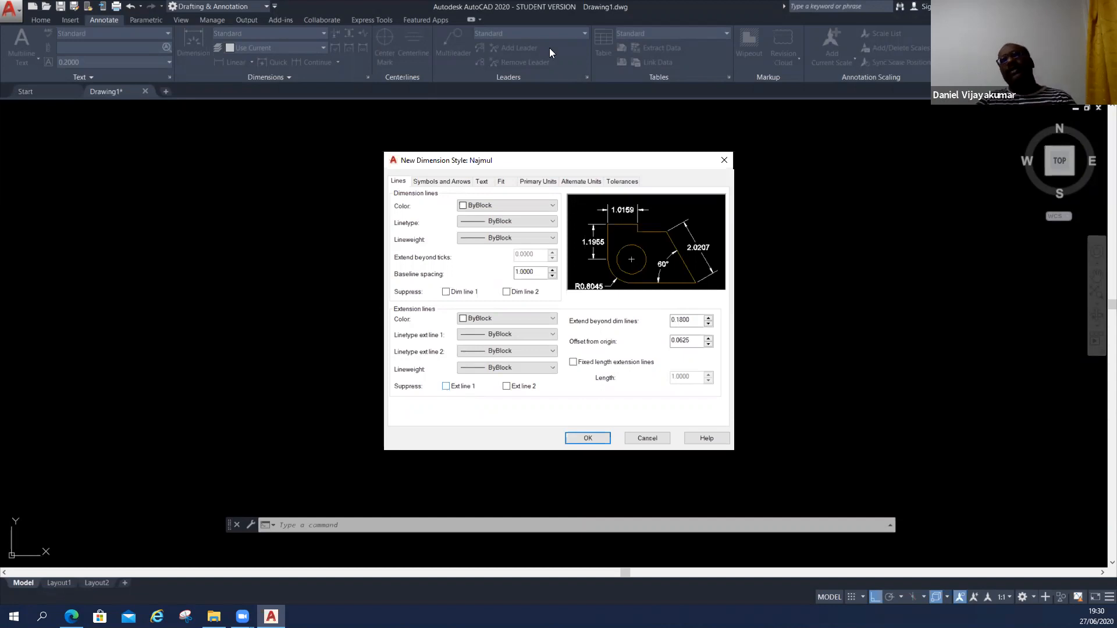
Toggle suppression of extension line 1 on and off, and do the same for extension line 2.
{"action": "left_click", "coordinate": [445, 387]}
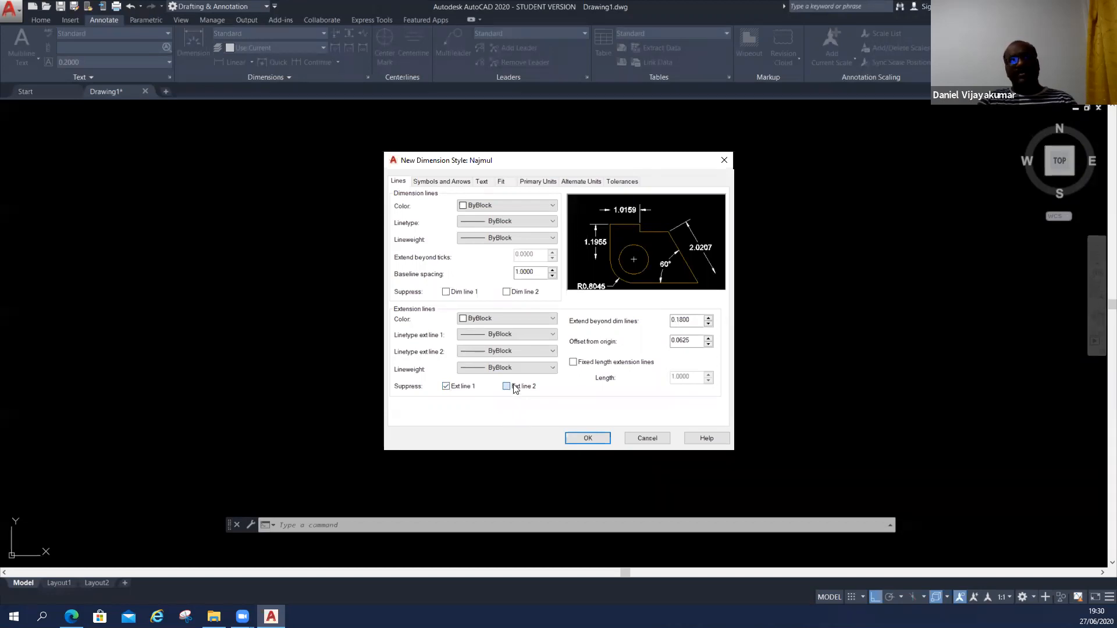
{"action": "left_click", "coordinate": [446, 386]}
{"action": "left_click", "coordinate": [506, 387]}
{"action": "left_click", "coordinate": [506, 388]}
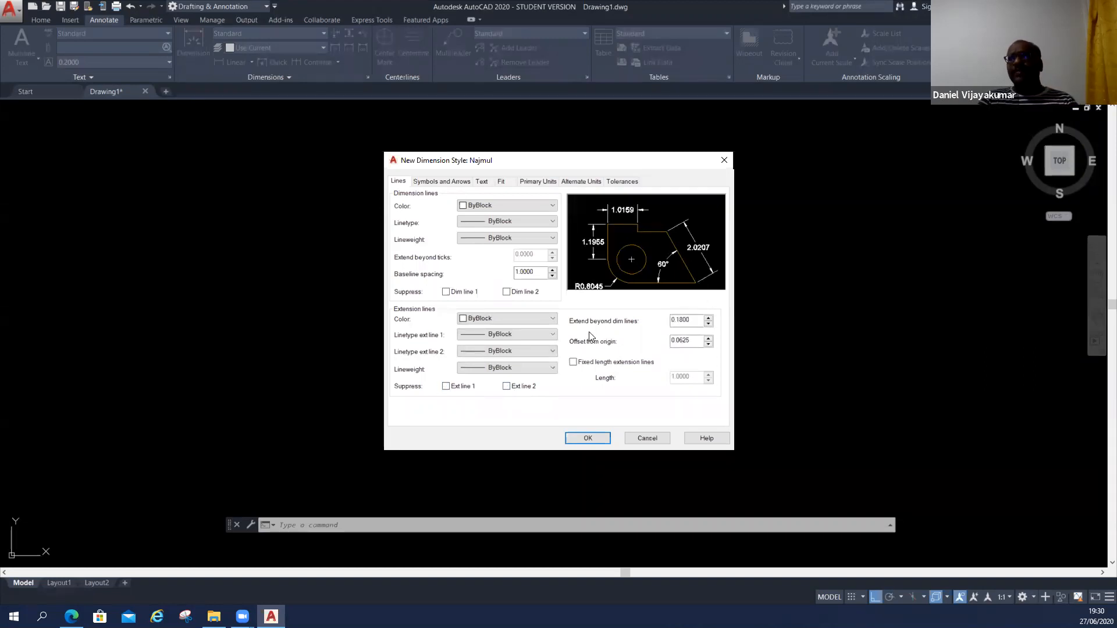
Try 1 and .05 as the distance the extension lines extend beyond the dimension lines.
{"action": "left_click_drag", "start_coordinate": [696, 320], "coordinate": [644, 322]}
{"action": "type", "text": "1"}
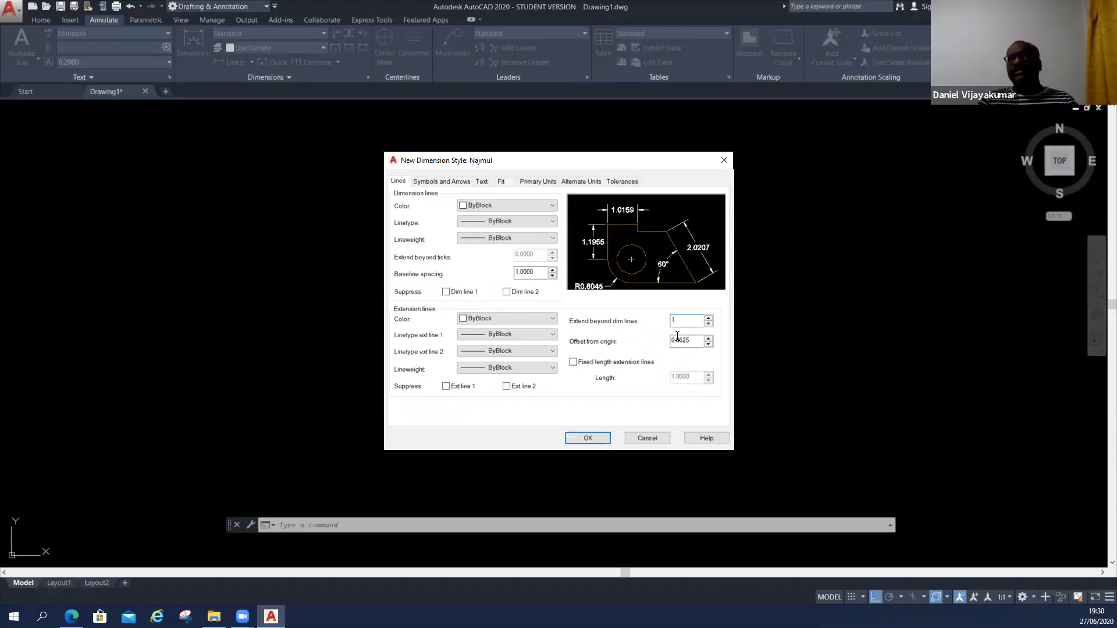
{"action": "left_click", "coordinate": [694, 338]}
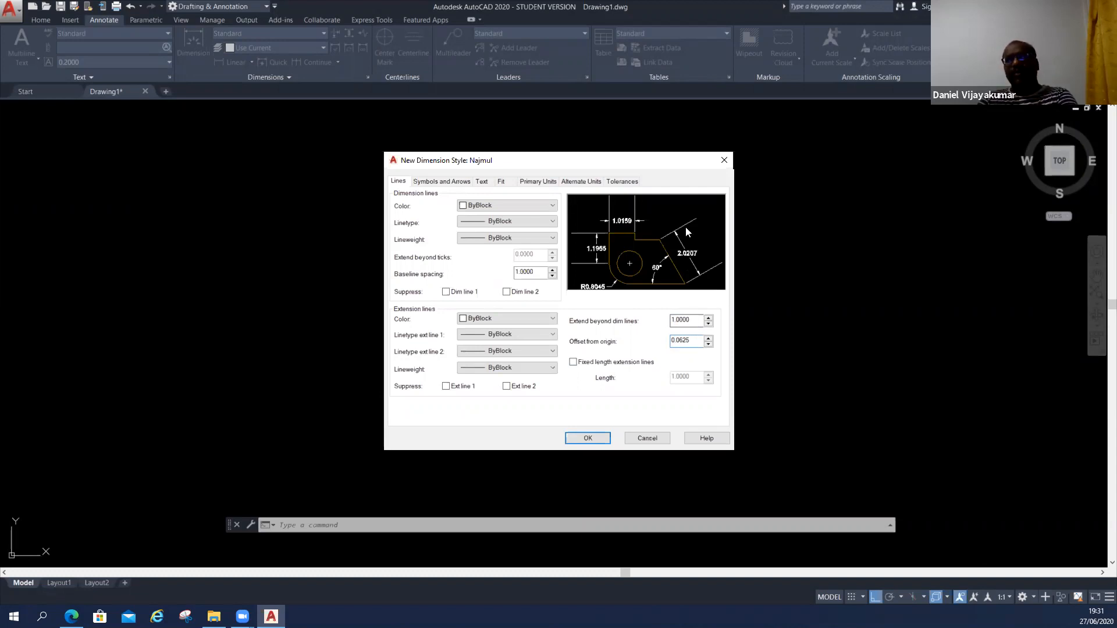
{"action": "left_click_drag", "start_coordinate": [697, 327], "coordinate": [607, 325]}
{"action": "type", "text": ".05"}
{"action": "key", "text": "Return"}
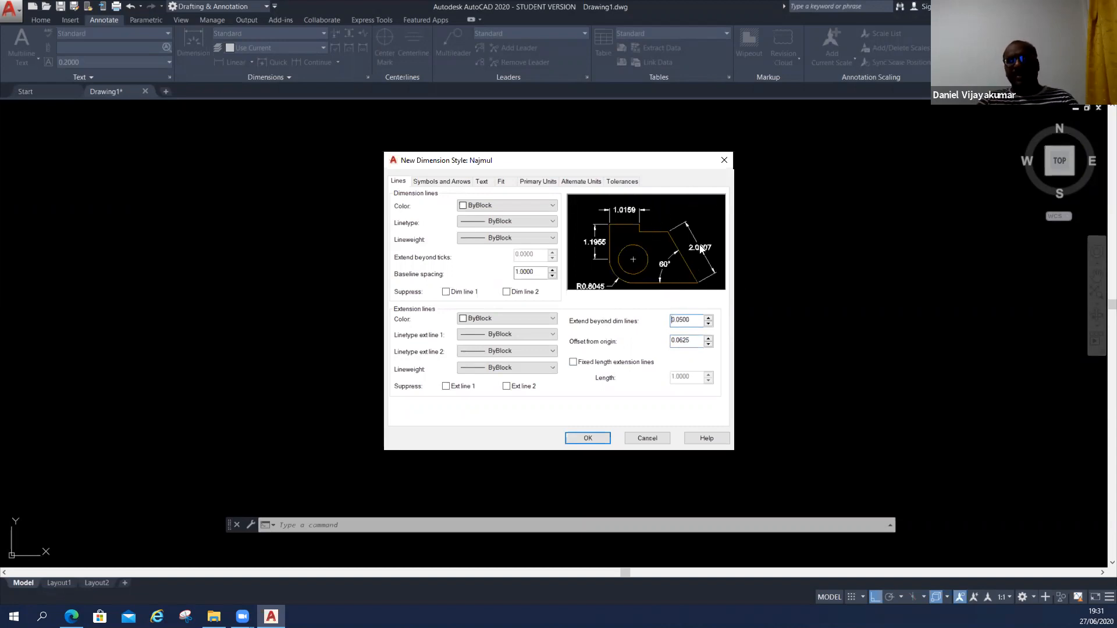
Make the extension lines extend 1.0 beyond the dimension lines and set their offset from origin to 1.0000.
{"action": "left_click_drag", "start_coordinate": [696, 320], "coordinate": [670, 321]}
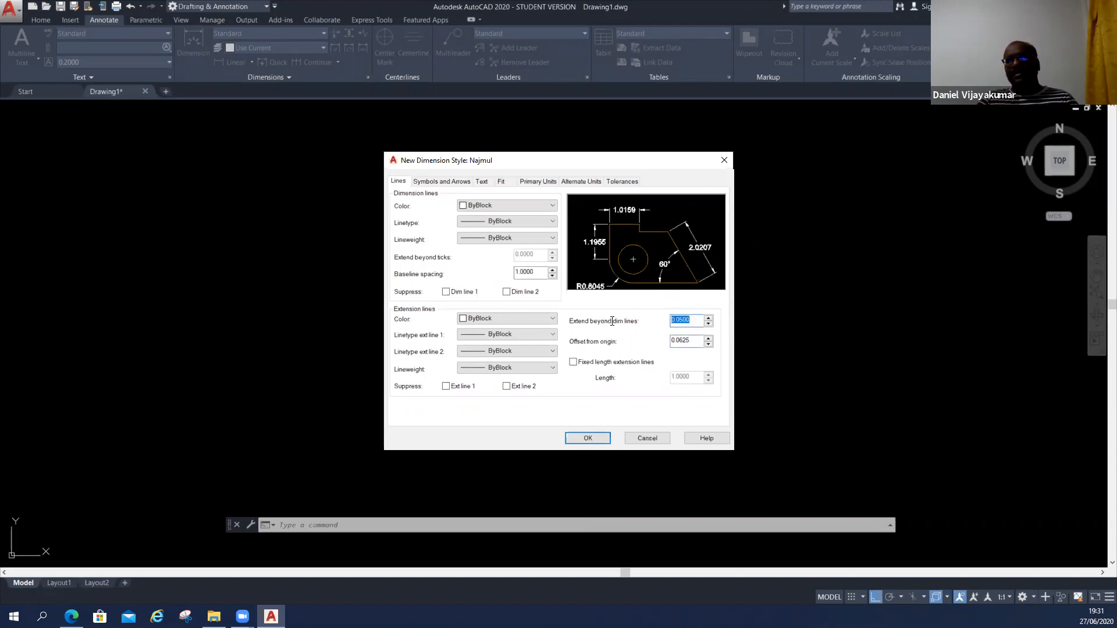
{"action": "type", "text": "1"}
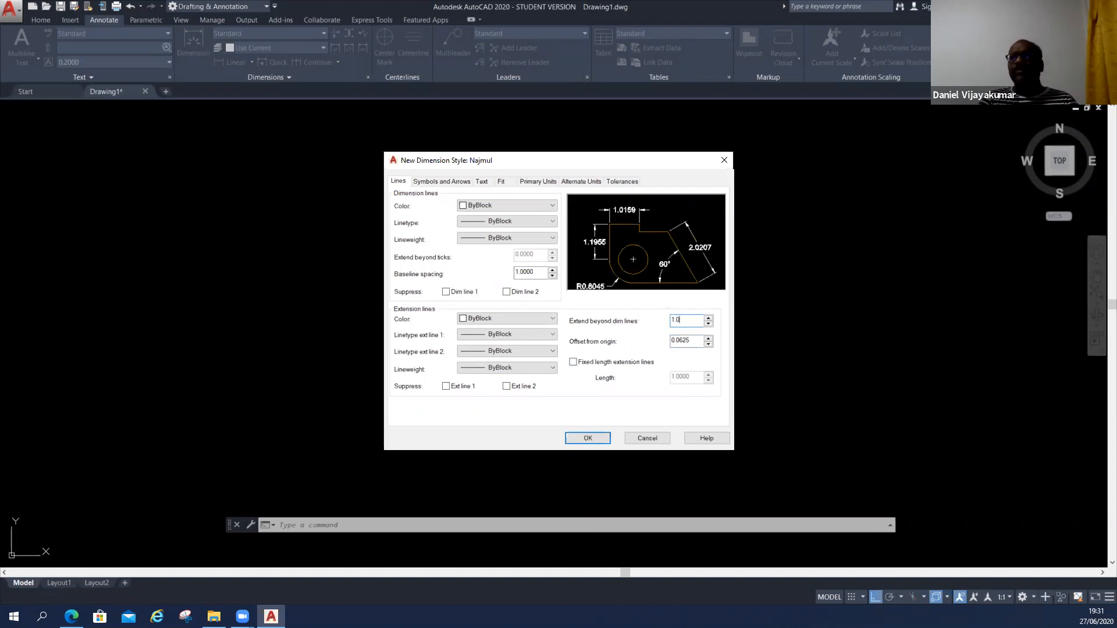
{"action": "type", "text": ".0"}
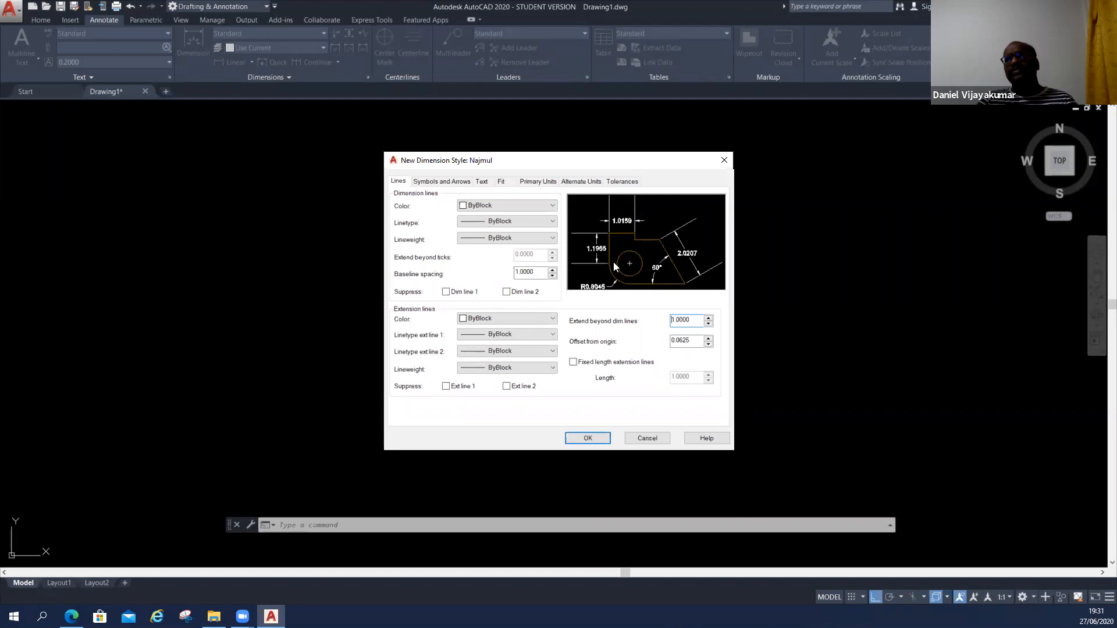
{"action": "key", "text": "ctrl"}
{"action": "key", "text": "ctrl"}
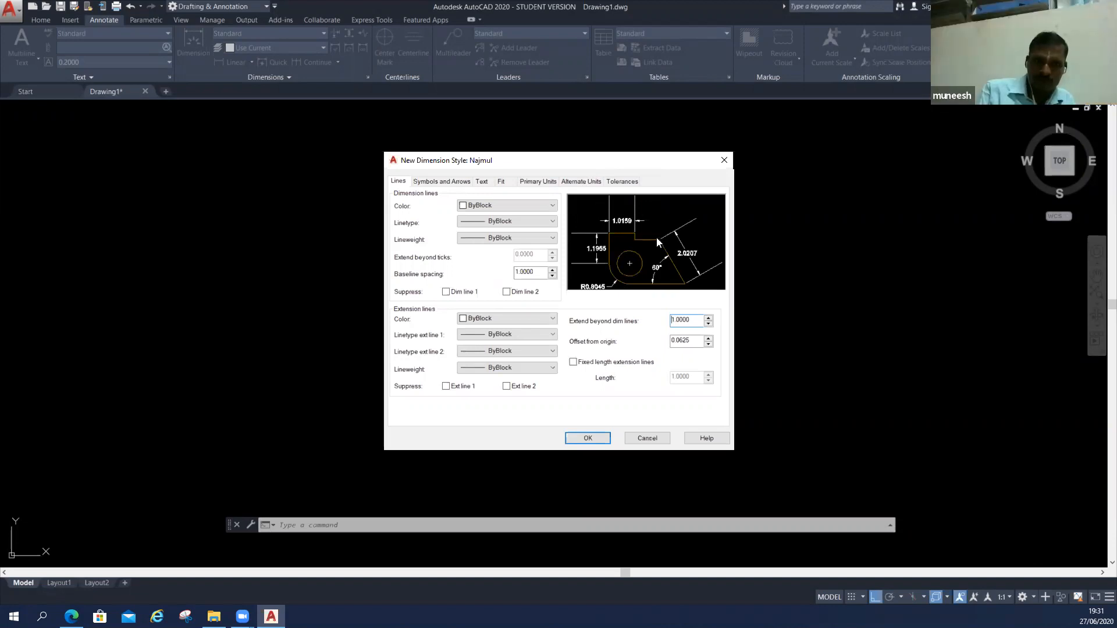
{"action": "left_click", "coordinate": [696, 340]}
{"action": "left_click_drag", "start_coordinate": [696, 340], "coordinate": [630, 344]}
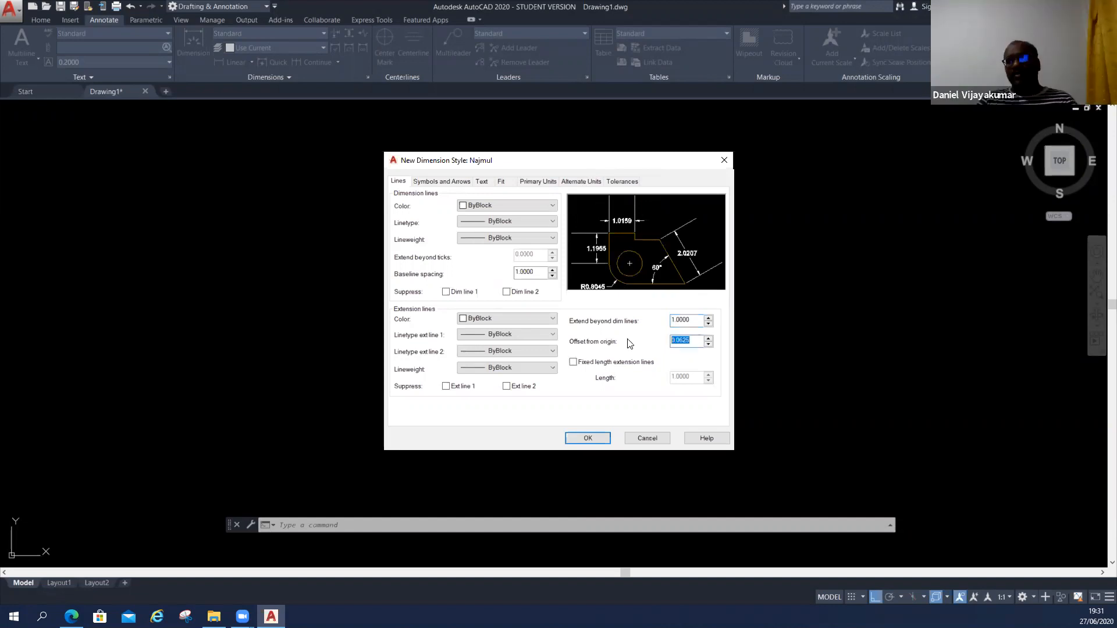
{"action": "type", "text": "1.0000"}
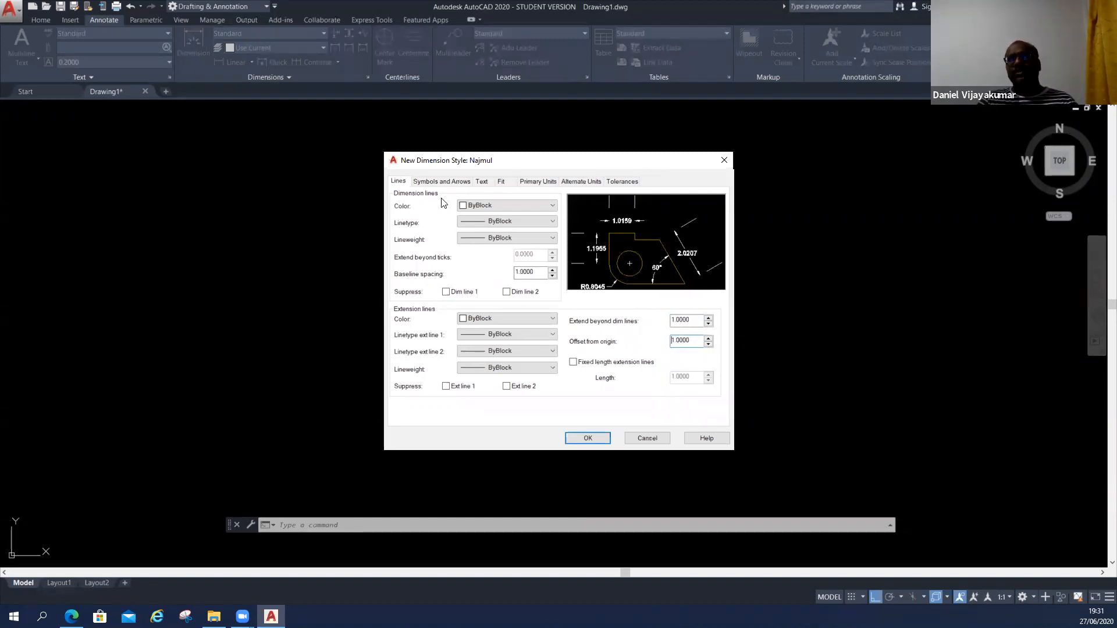
Try Architectural tick for the first and second arrowheads, and switch the second one back to Closed filled.
{"action": "left_click", "coordinate": [441, 182]}
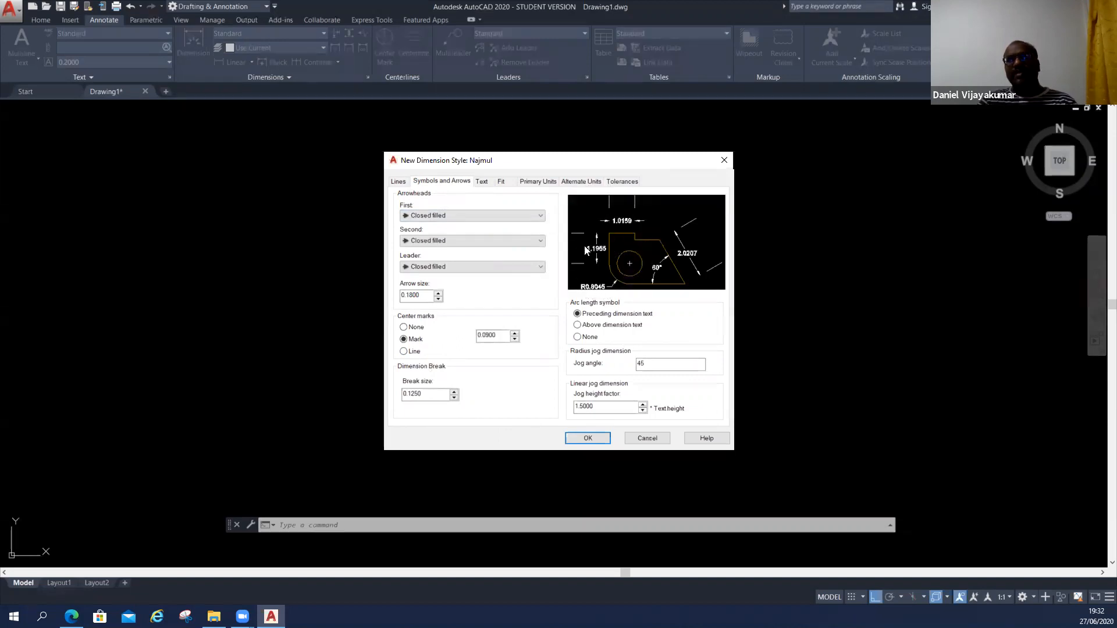
{"action": "left_click", "coordinate": [462, 216]}
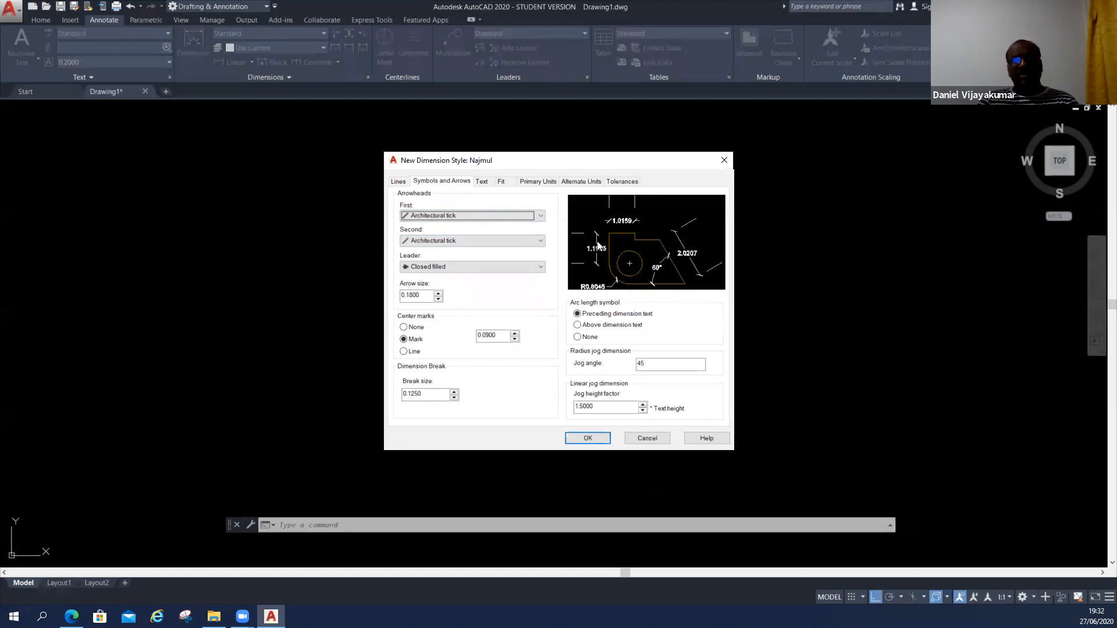
{"action": "left_click", "coordinate": [506, 241]}
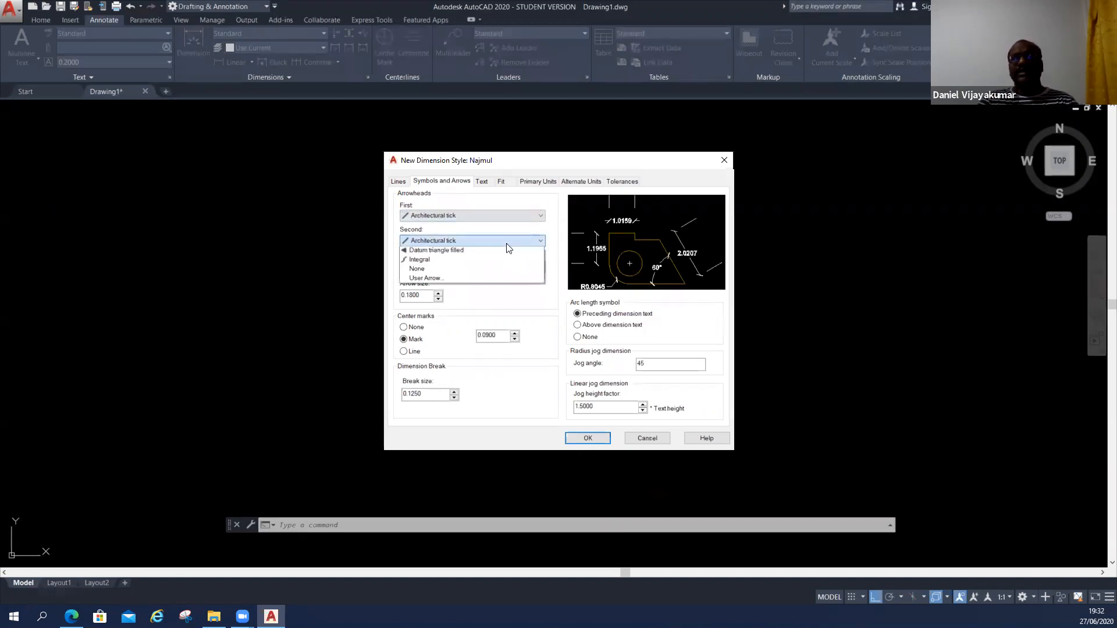
{"action": "left_click", "coordinate": [441, 251]}
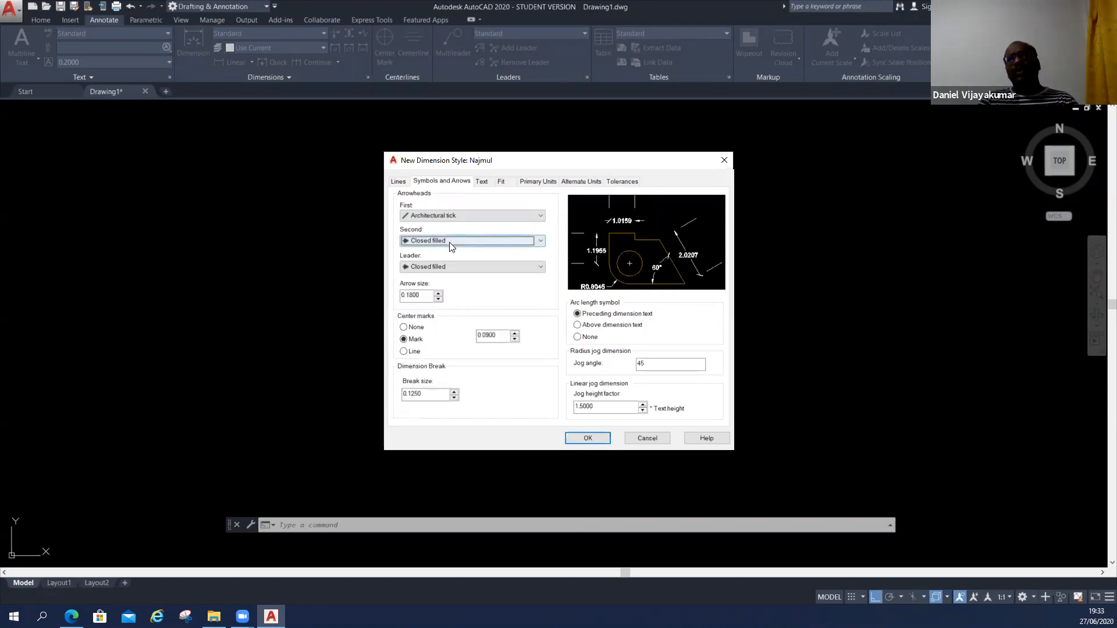
Change the first arrowhead to Closed filled, and set both the first and second arrowheads to Closed blank.
{"action": "left_click", "coordinate": [447, 216]}
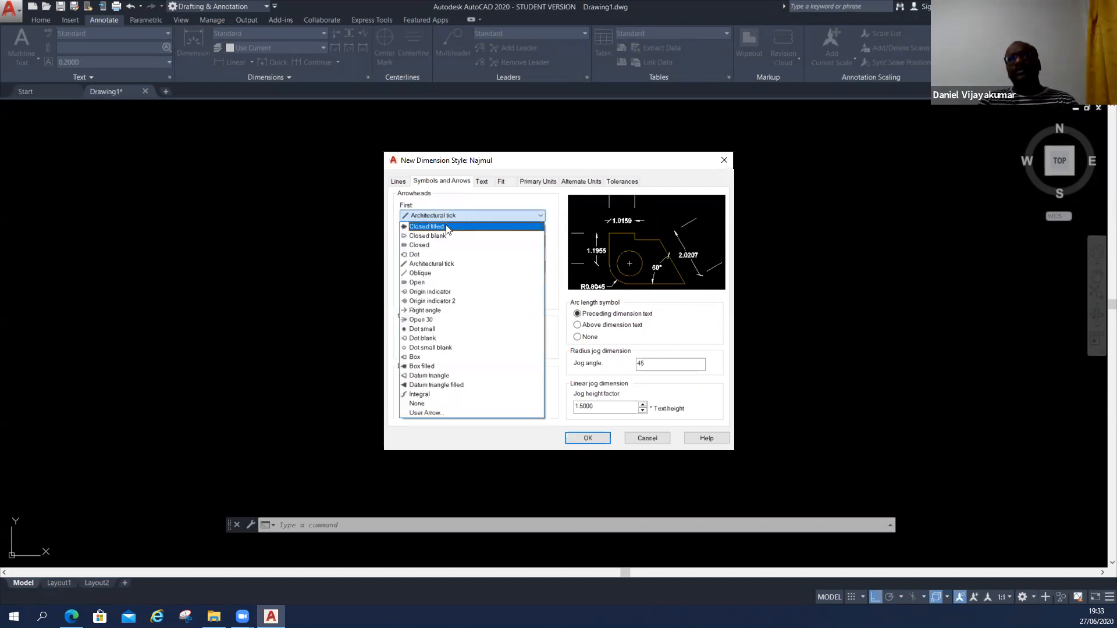
{"action": "left_click", "coordinate": [447, 226]}
{"action": "left_click", "coordinate": [453, 212]}
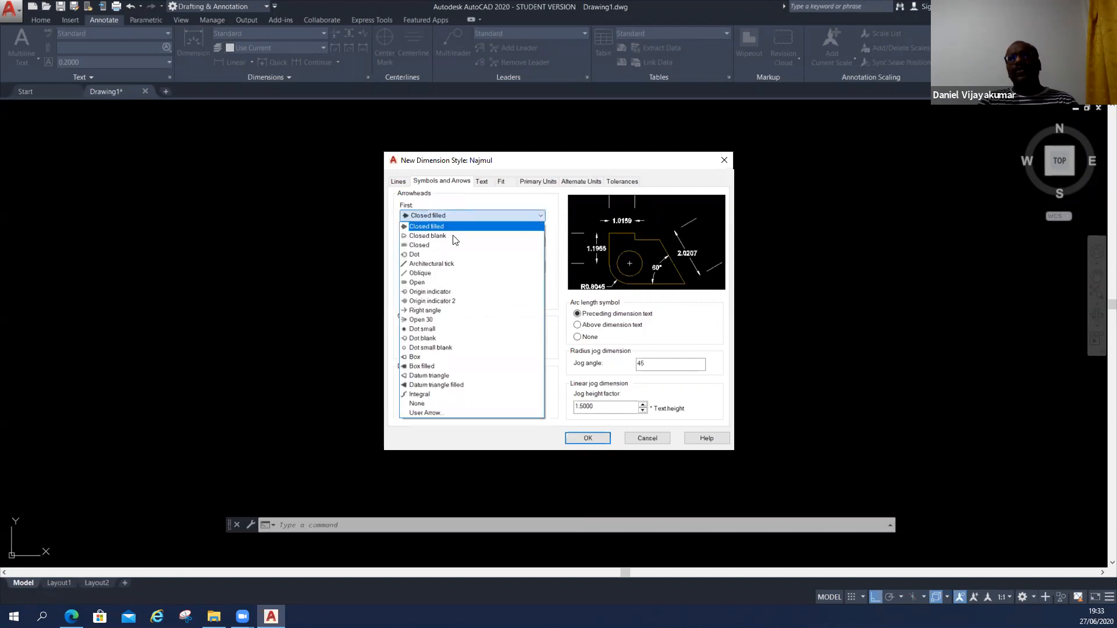
{"action": "left_click", "coordinate": [454, 236]}
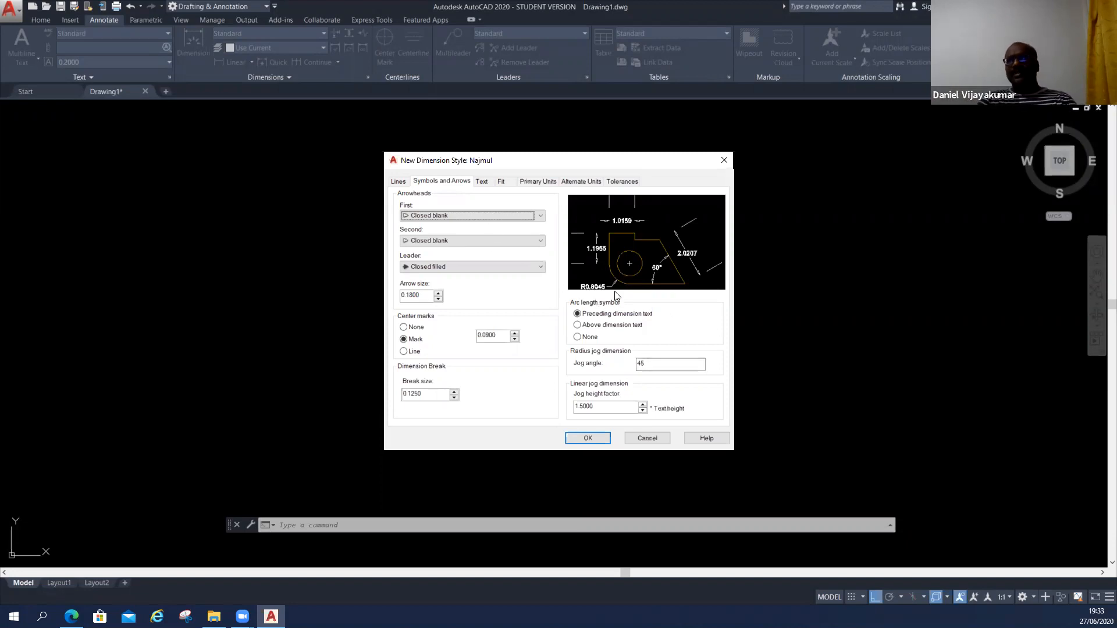
Try Open 30 as the leader arrowhead and return it to Closed filled.
{"action": "left_click", "coordinate": [499, 267]}
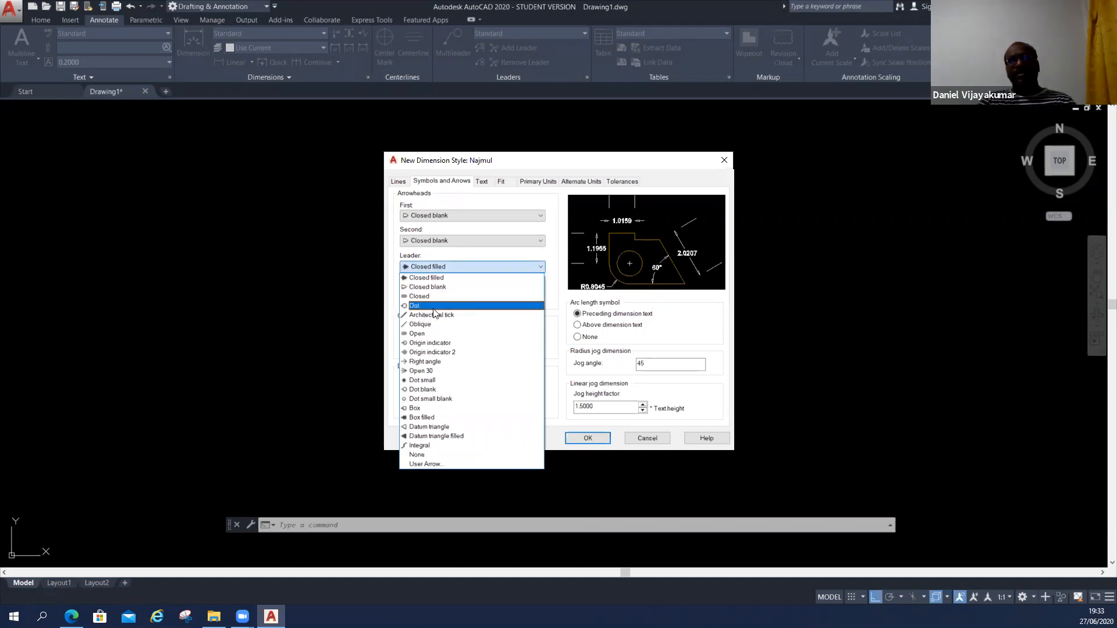
{"action": "left_click", "coordinate": [431, 370]}
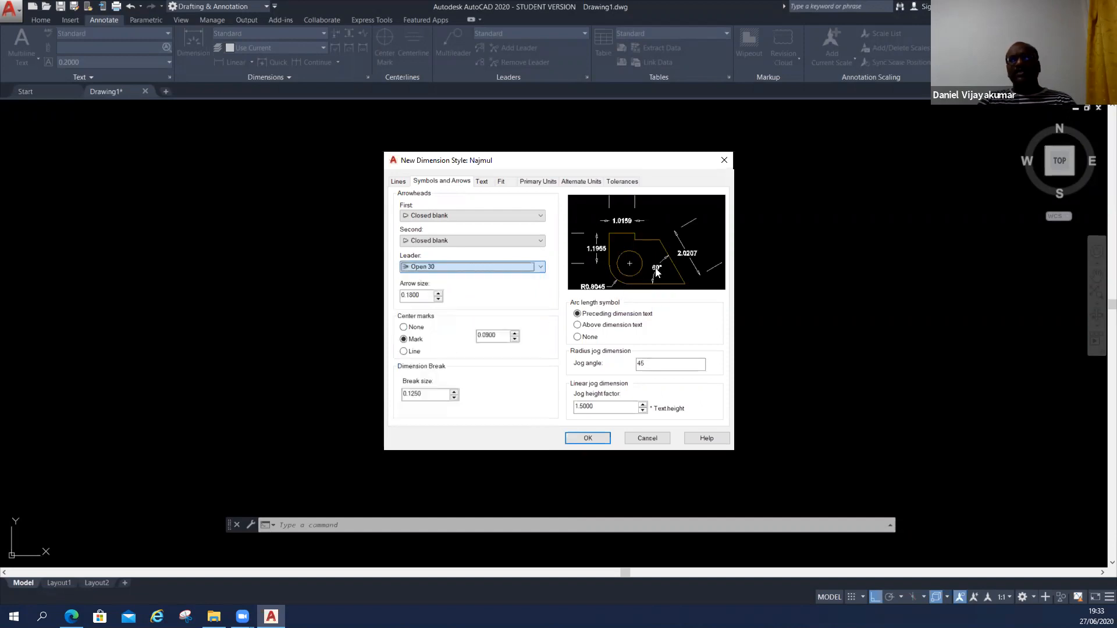
{"action": "left_click", "coordinate": [469, 263]}
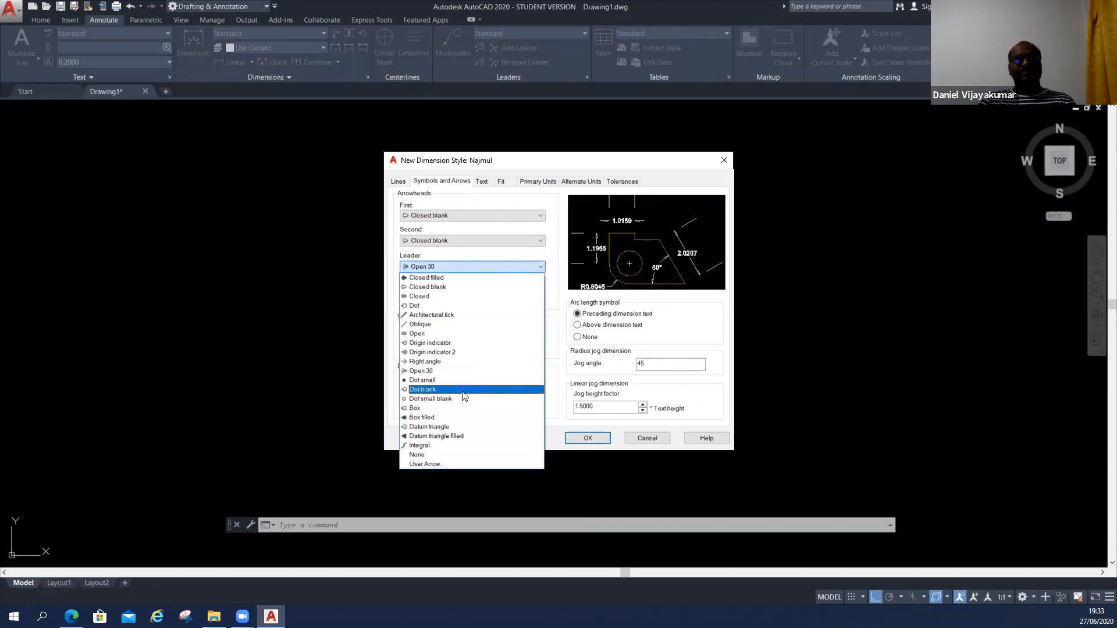
{"action": "left_click", "coordinate": [527, 163]}
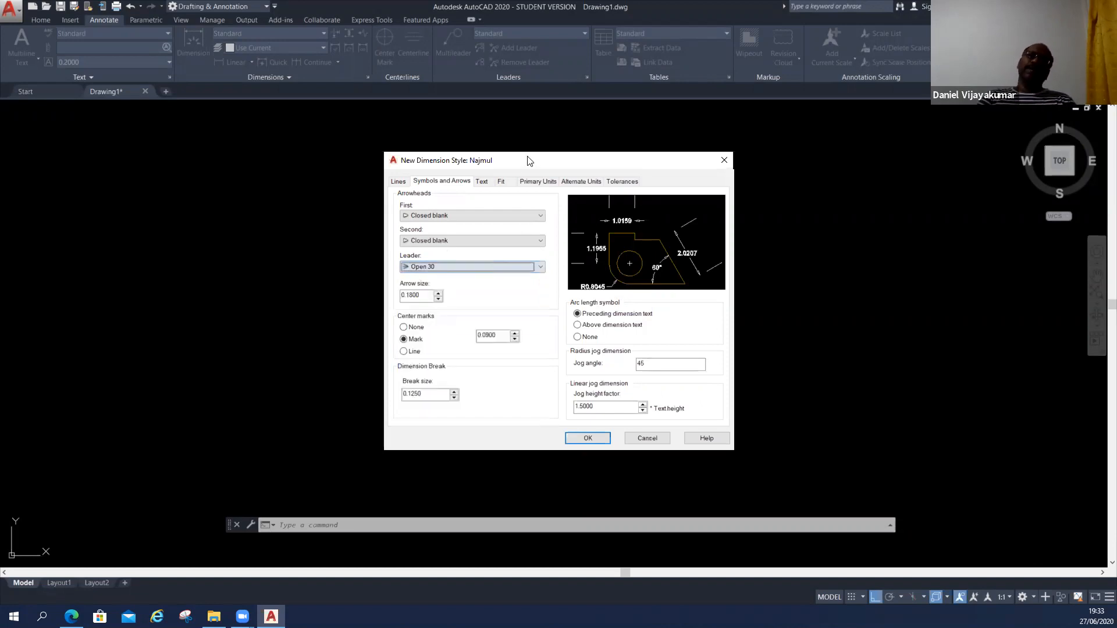
{"action": "left_click", "coordinate": [445, 266]}
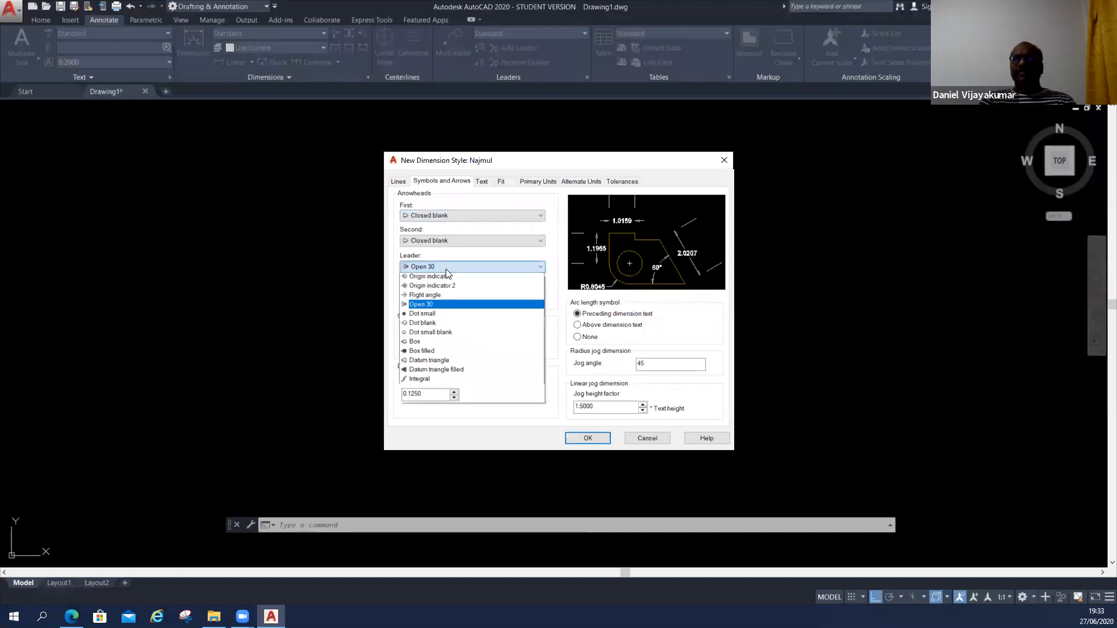
{"action": "left_click", "coordinate": [437, 277]}
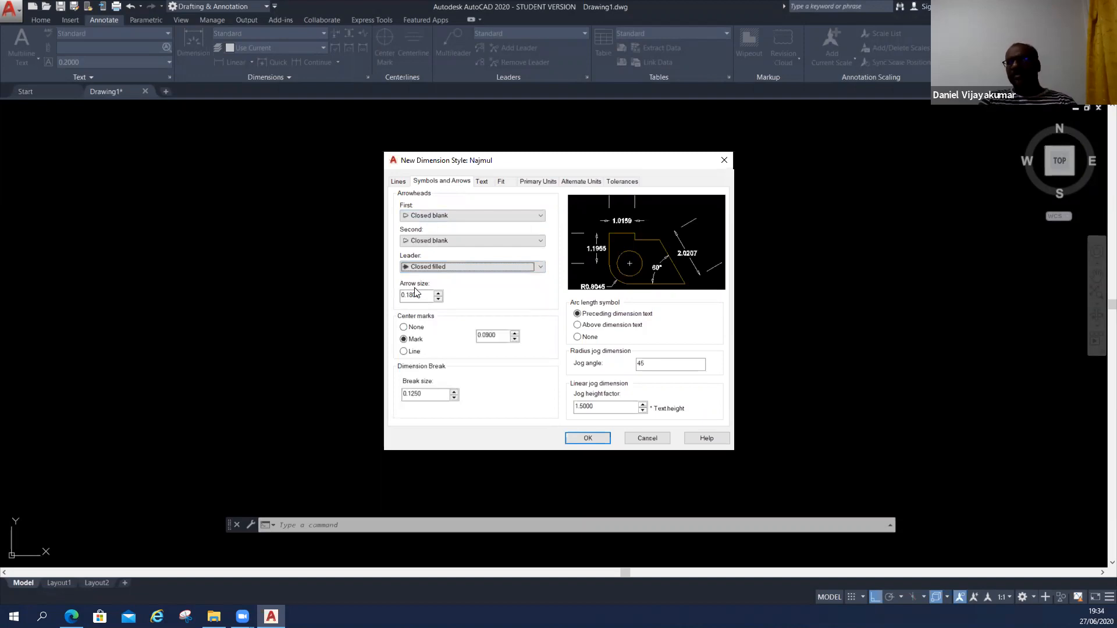
Set the arrow size to 2.5 and the center mark size to 1.
{"action": "double_click", "coordinate": [414, 295]}
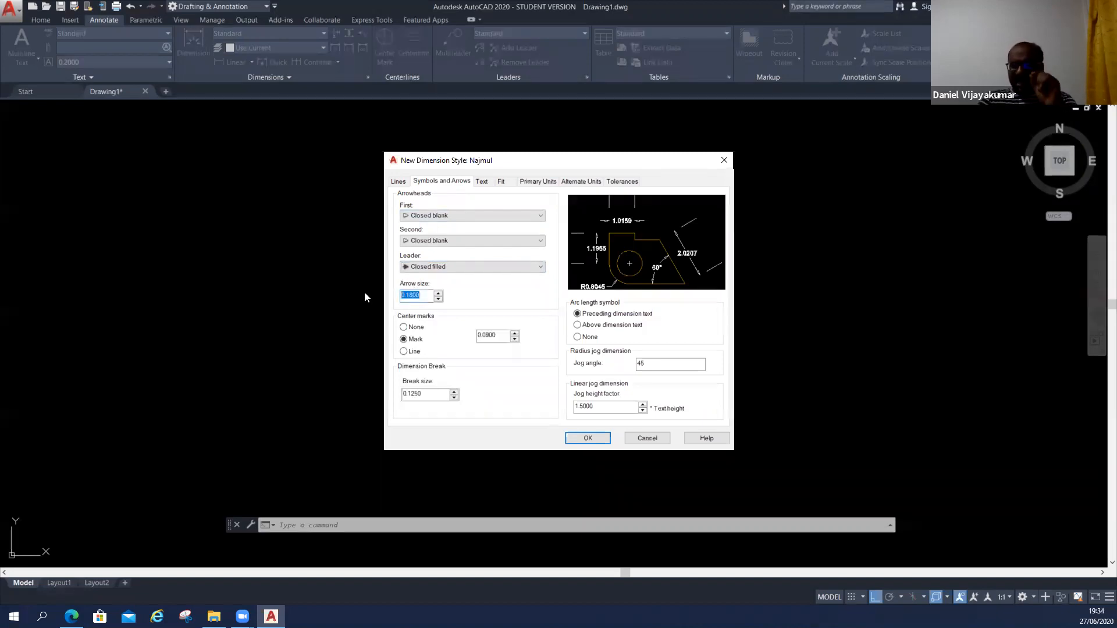
{"action": "type", "text": "2.5"}
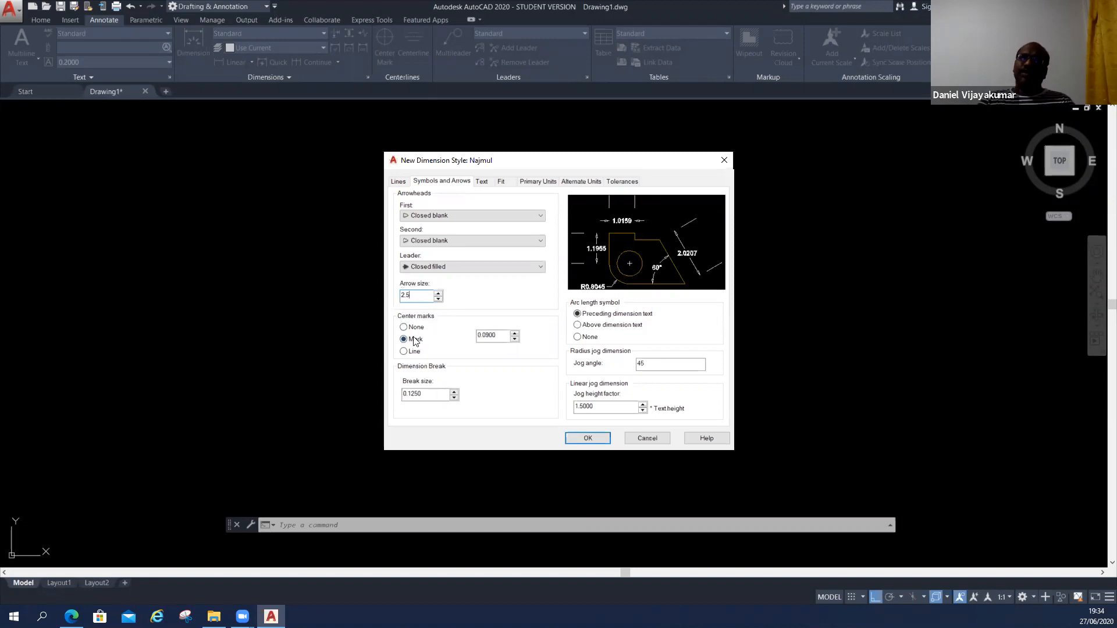
{"action": "key", "text": "ctrl"}
{"action": "key", "text": "Tab"}
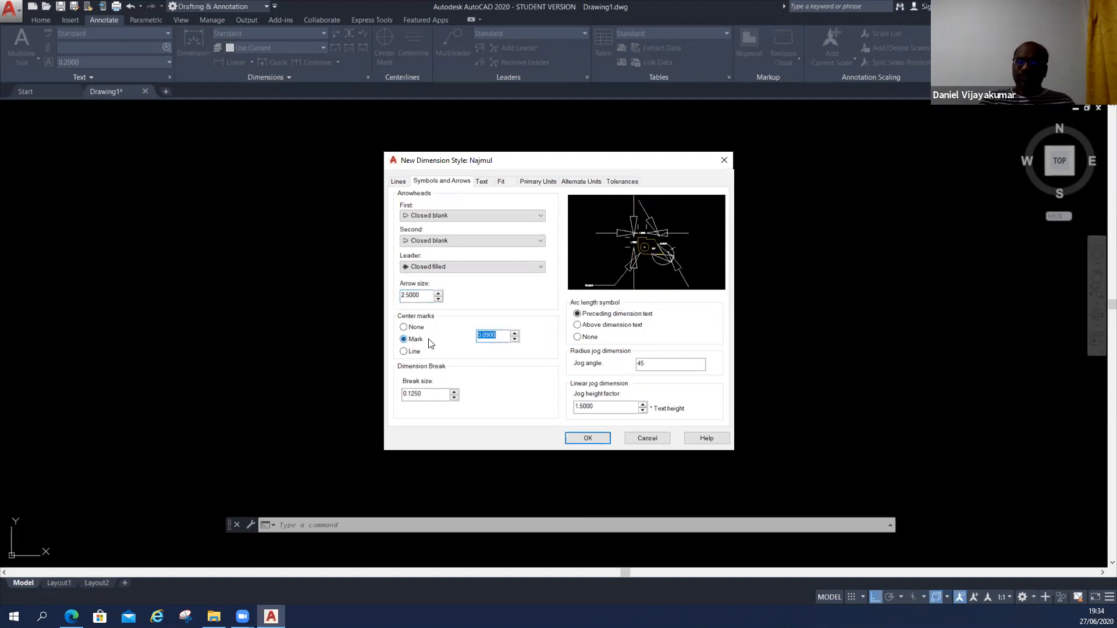
{"action": "type", "text": "1"}
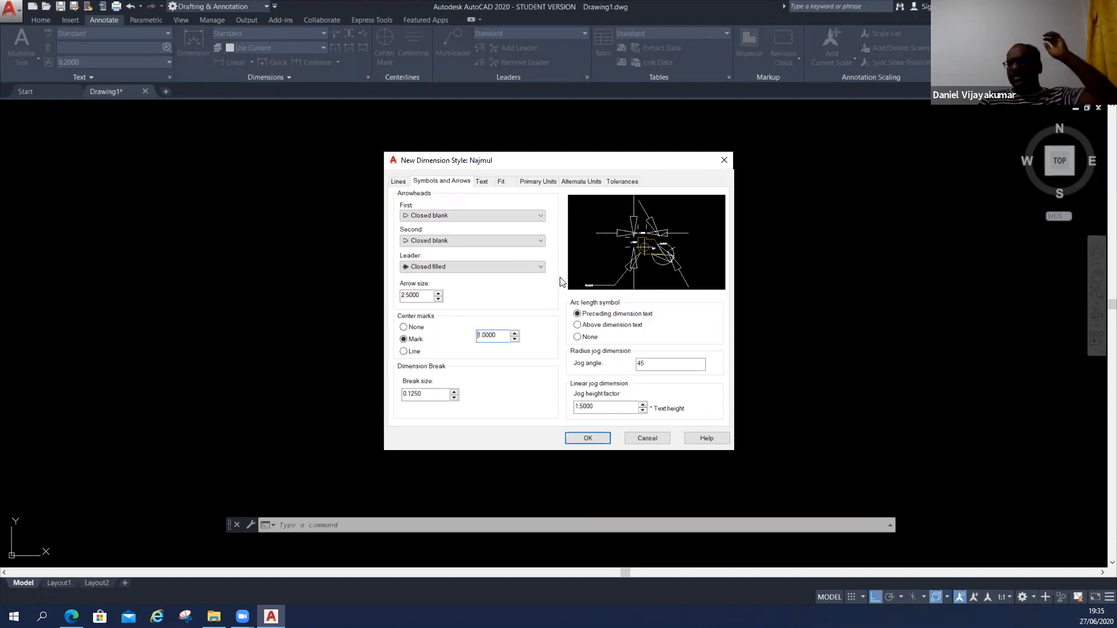
Set the dimension break size to 1 and the arc length symbol to None.
{"action": "left_click_drag", "start_coordinate": [433, 394], "coordinate": [403, 395]}
{"action": "type", "text": "1"}
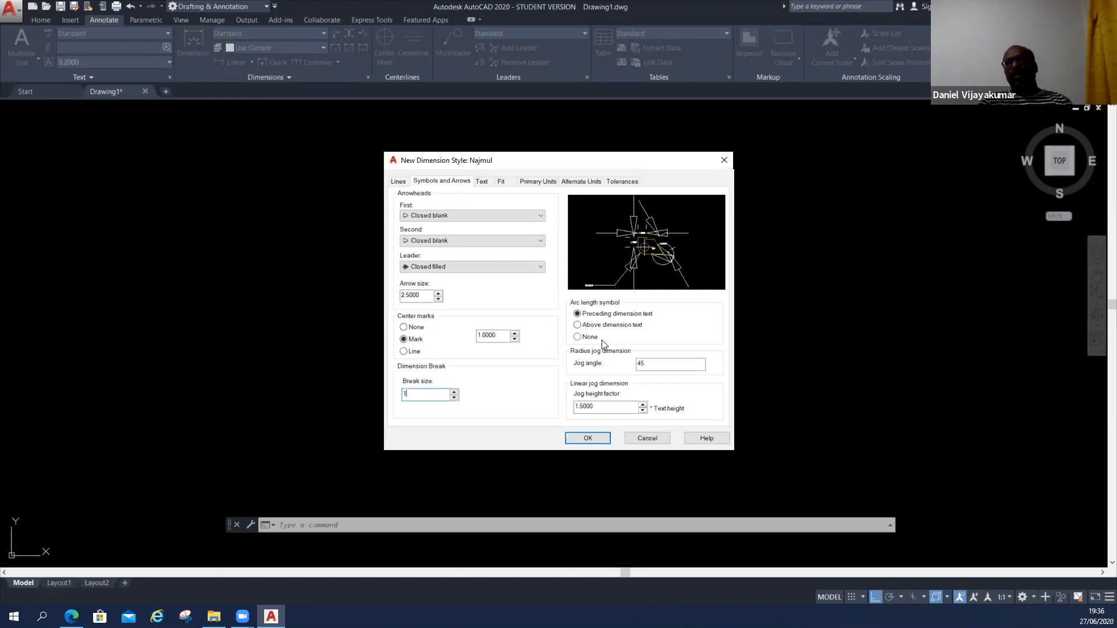
{"action": "left_click", "coordinate": [580, 337]}
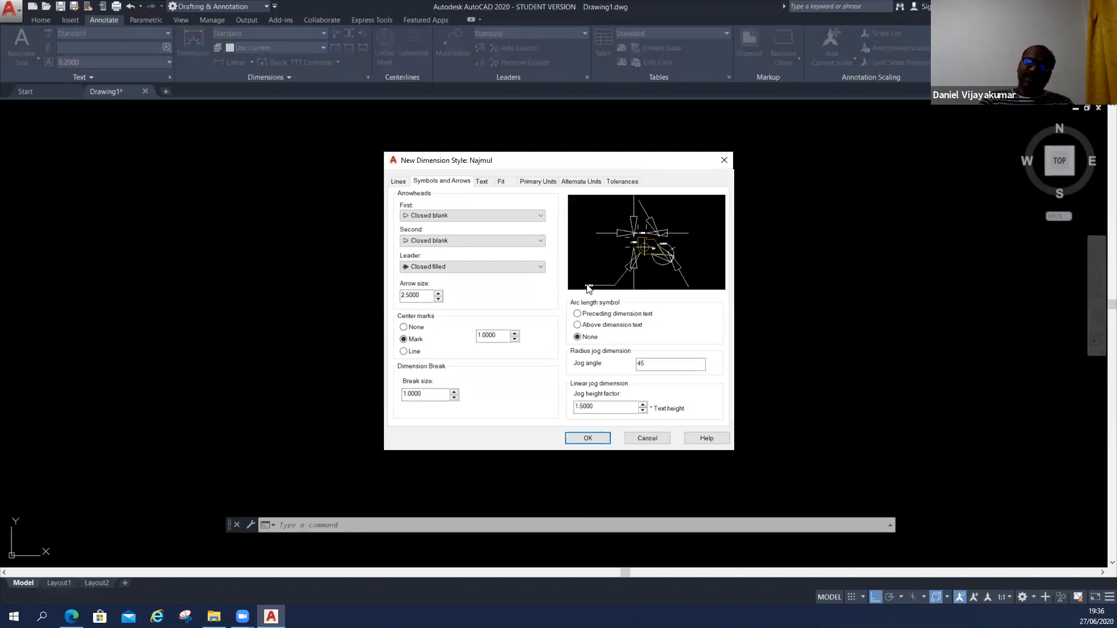
{"action": "key", "text": "ctrl"}
{"action": "key", "text": "ctrl"}
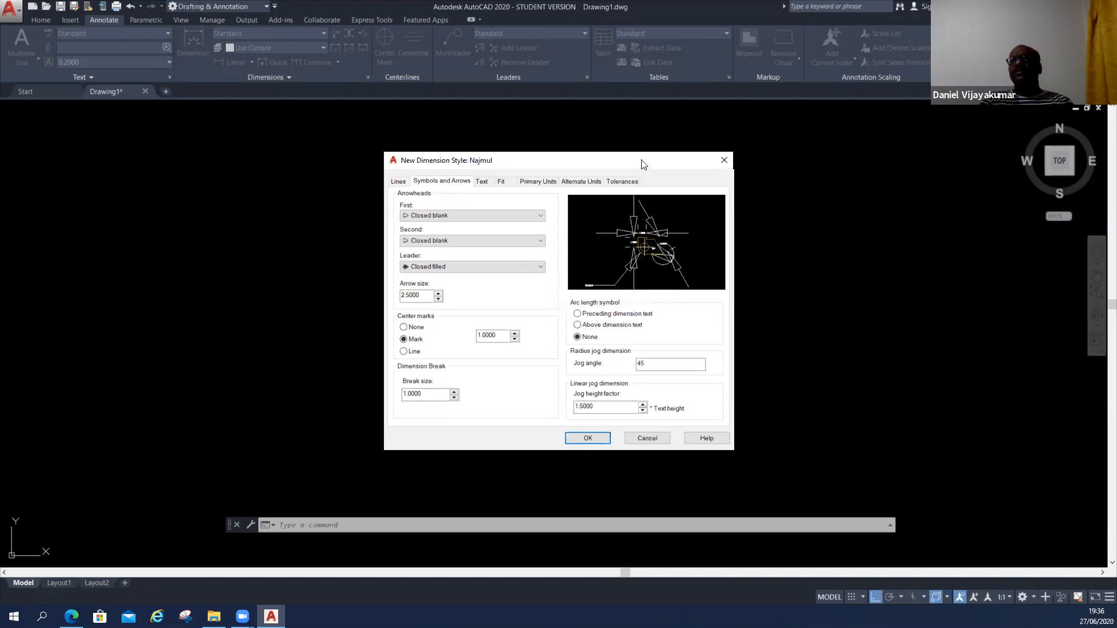
Enlarge the dimension style dialog in height and width and reposition it to examine the style preview.
{"action": "left_click_drag", "start_coordinate": [642, 154], "coordinate": [642, 122]}
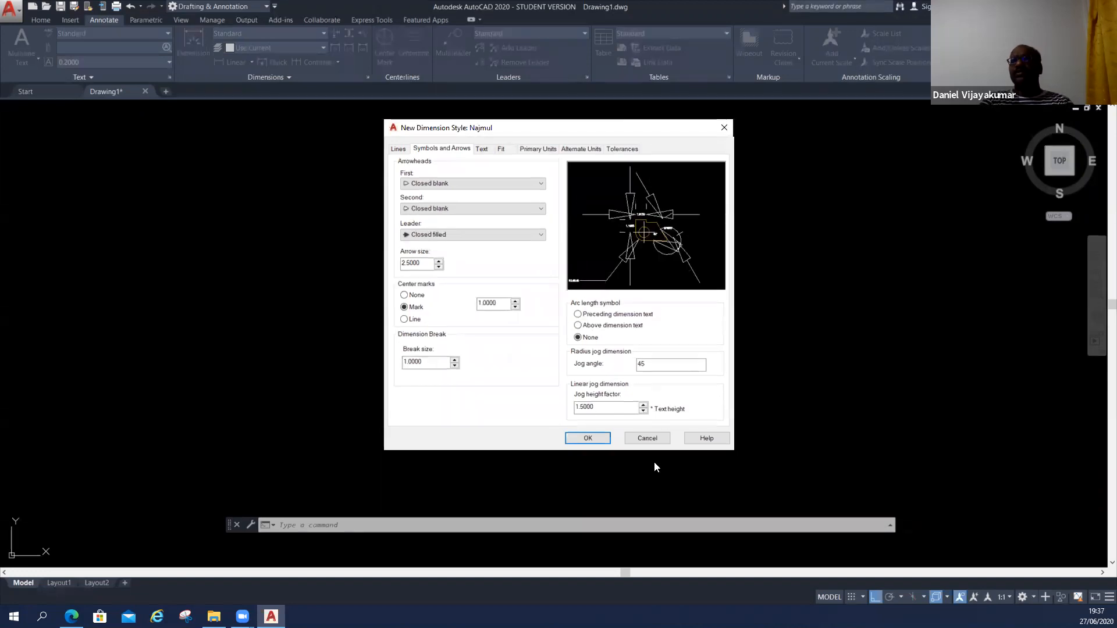
{"action": "left_click_drag", "start_coordinate": [657, 449], "coordinate": [658, 505]}
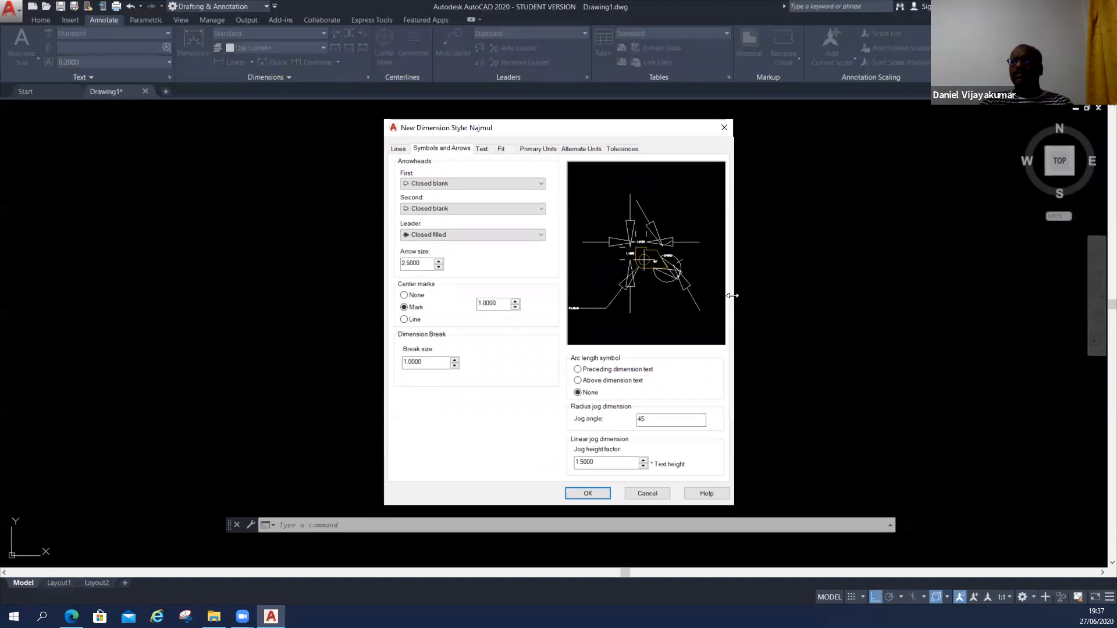
{"action": "left_click_drag", "start_coordinate": [732, 295], "coordinate": [1017, 296]}
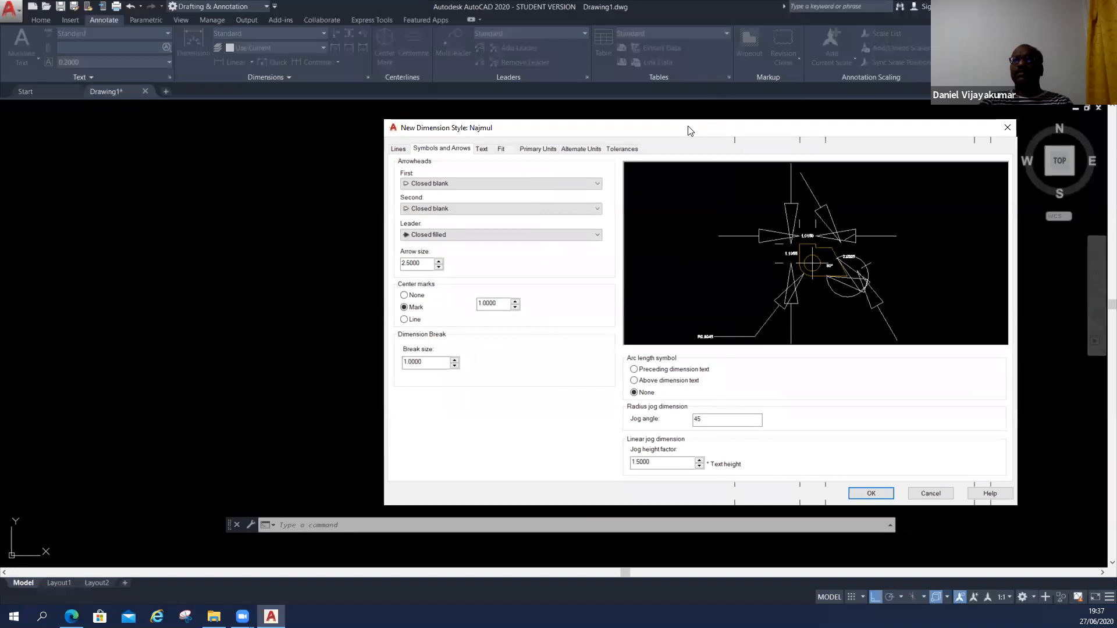
{"action": "left_click_drag", "start_coordinate": [688, 129], "coordinate": [505, 127]}
{"action": "key", "text": "ctrl"}
{"action": "key", "text": "ctrl"}
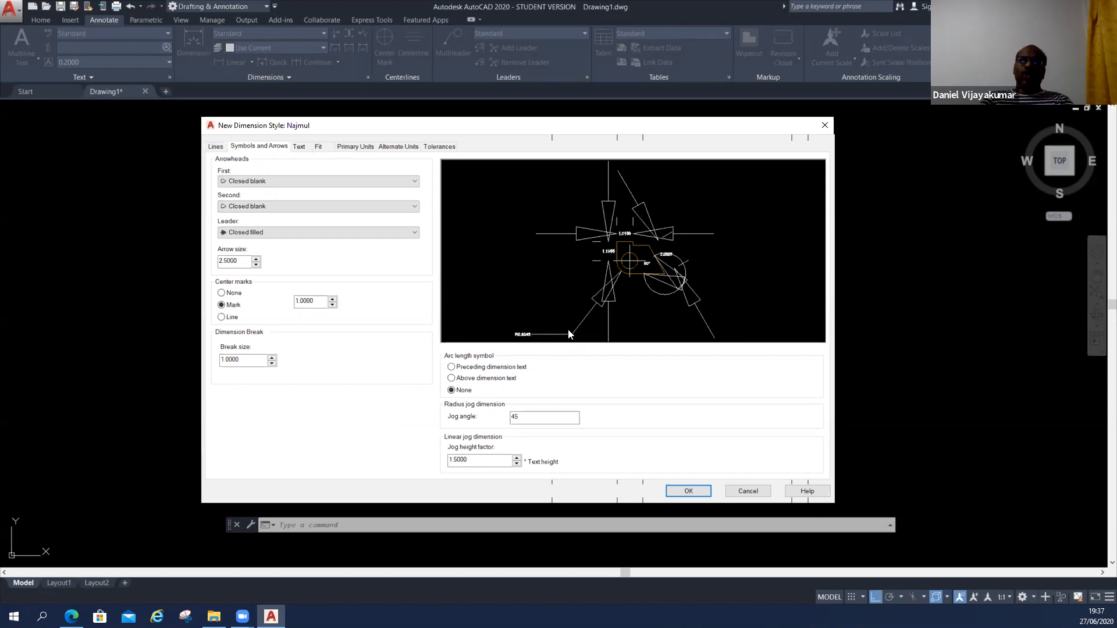
Check the radius jog angle, and examine the dimension style's text appearance, placement and alignment settings.
{"action": "double_click", "coordinate": [514, 422]}
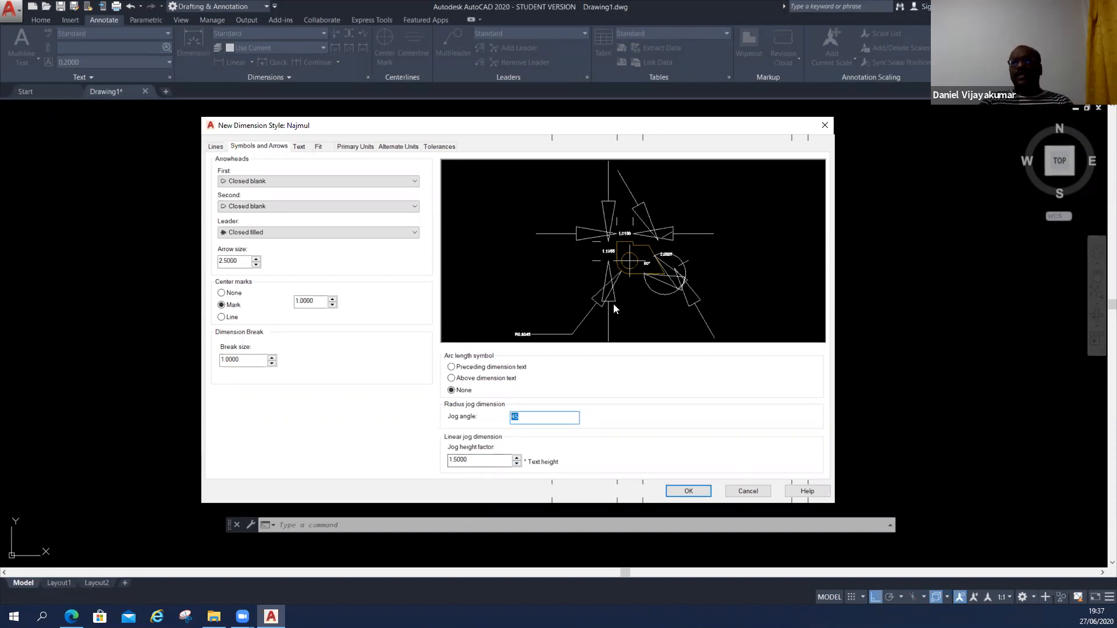
{"action": "left_click", "coordinate": [300, 148]}
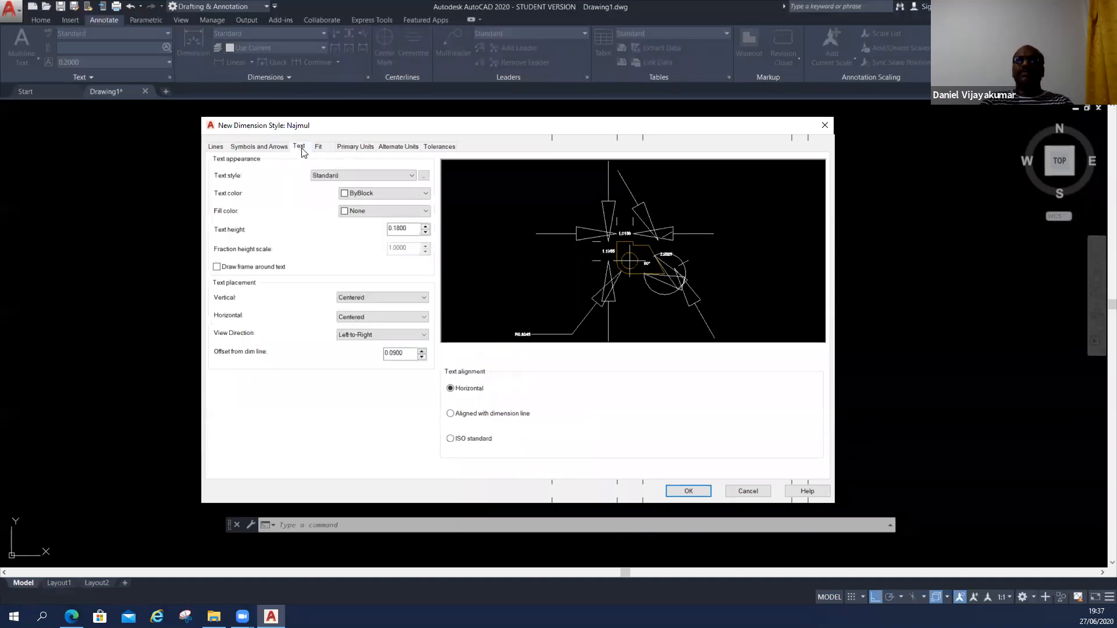
{"action": "left_click", "coordinate": [263, 230]}
{"action": "key", "text": "ctrl"}
{"action": "key", "text": "ctrl"}
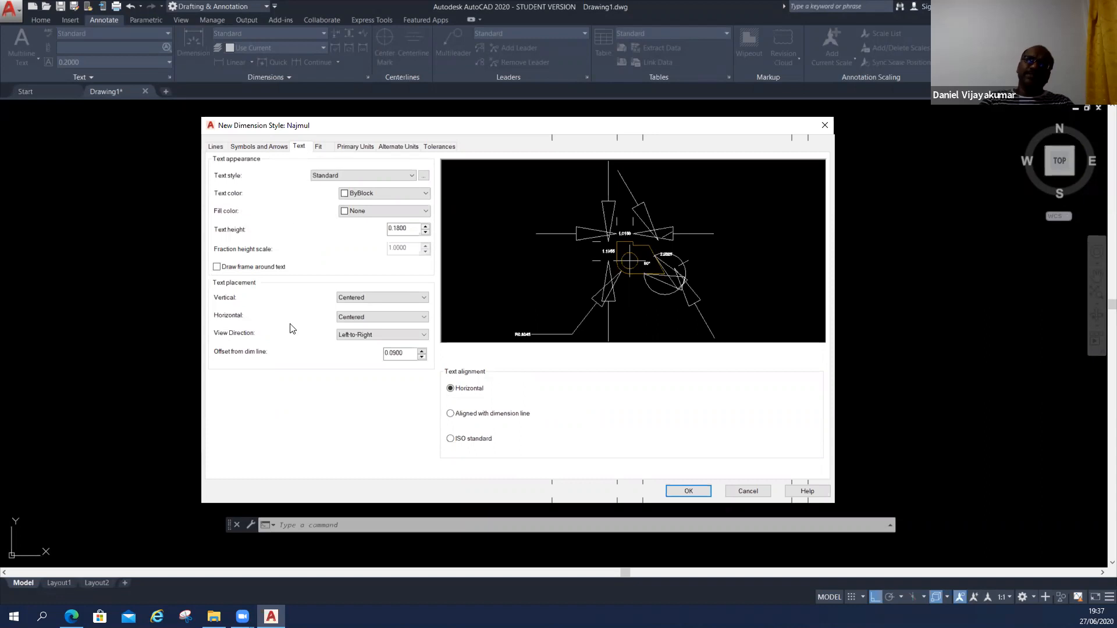
{"action": "key", "text": "ctrl"}
{"action": "key", "text": "ctrl"}
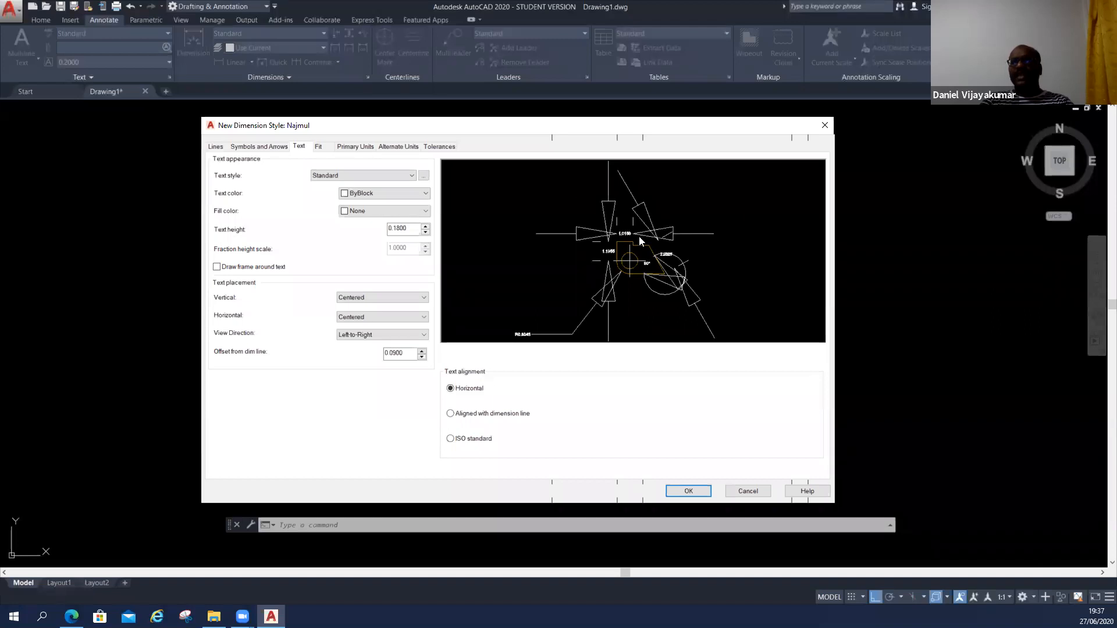
Keep Standard as the dimension text style, open it for editing and try romand.shx as its font.
{"action": "left_click", "coordinate": [334, 178]}
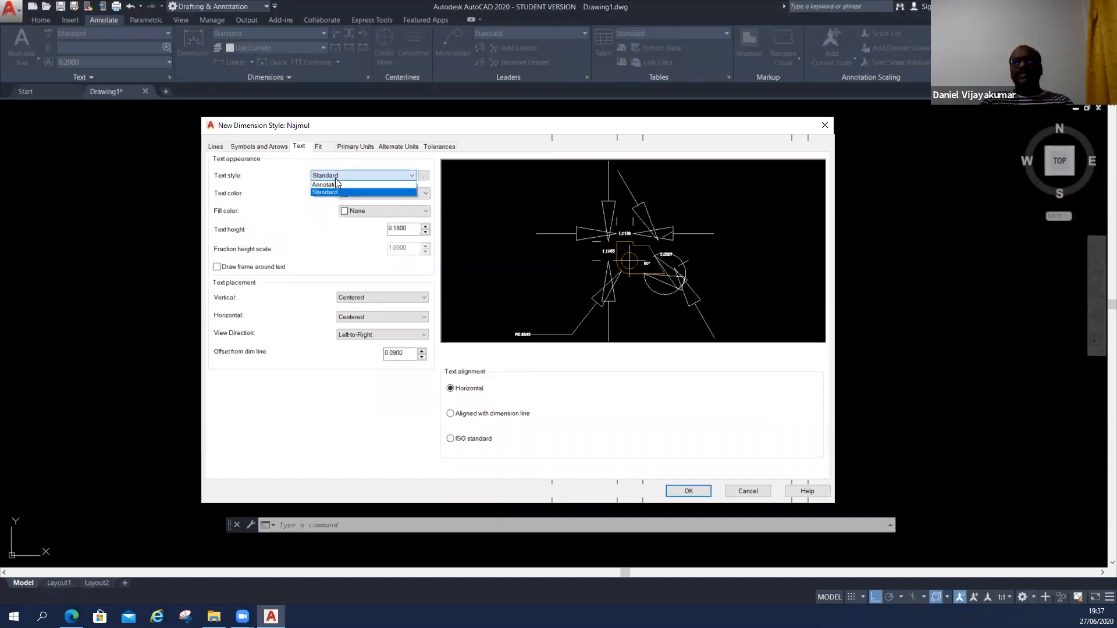
{"action": "left_click", "coordinate": [337, 192]}
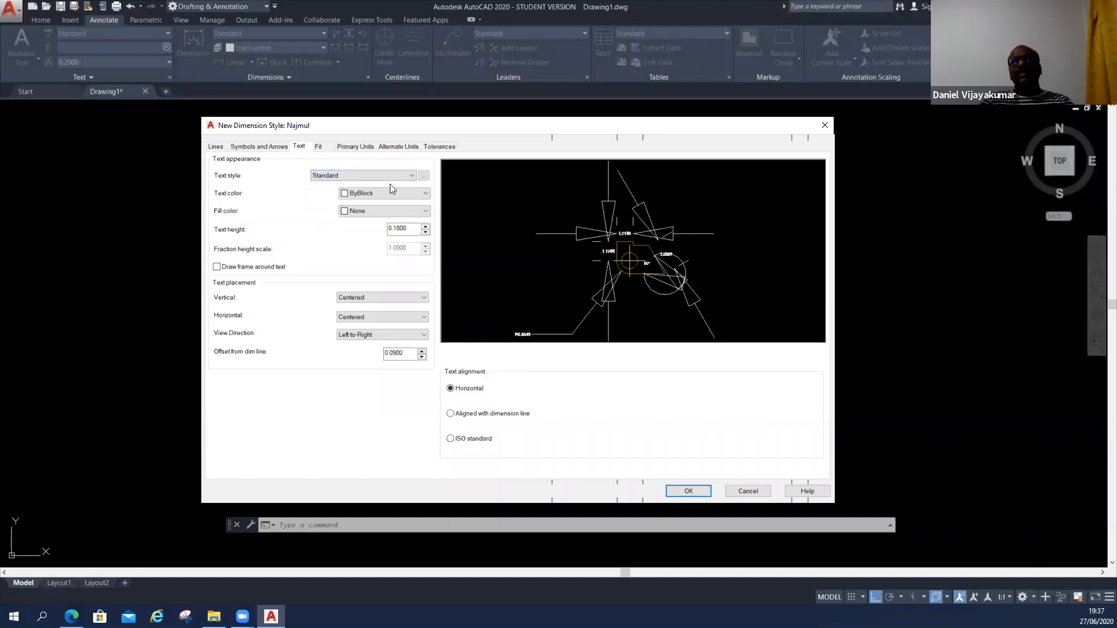
{"action": "left_click", "coordinate": [424, 176]}
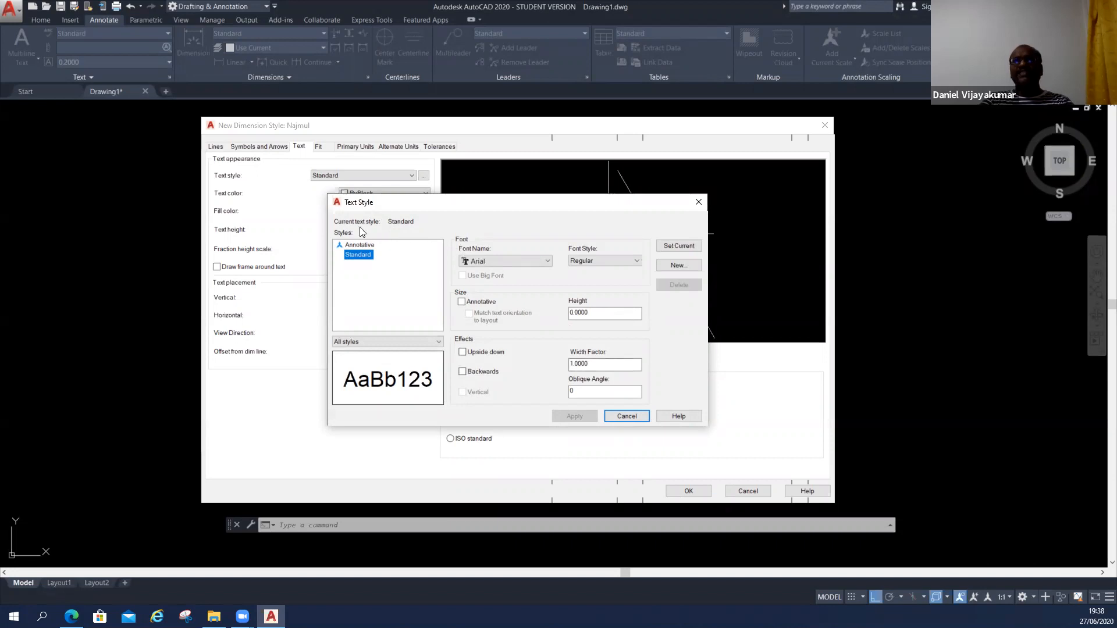
{"action": "left_click", "coordinate": [495, 258]}
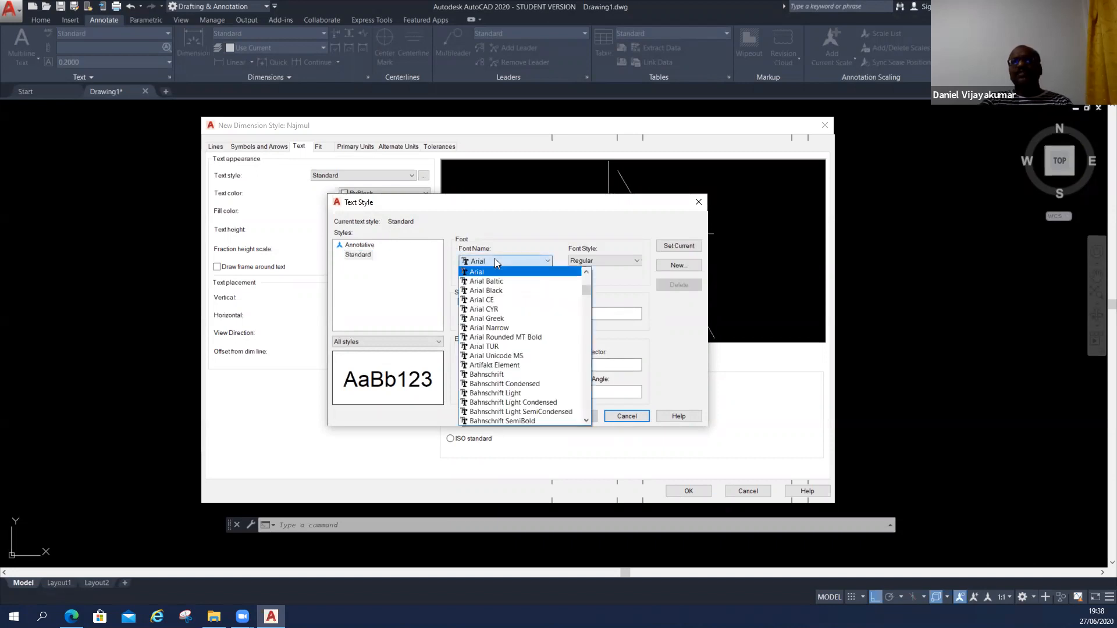
{"action": "scroll", "coordinate": [493, 373], "scroll_direction": "down", "scroll_amount": 12}
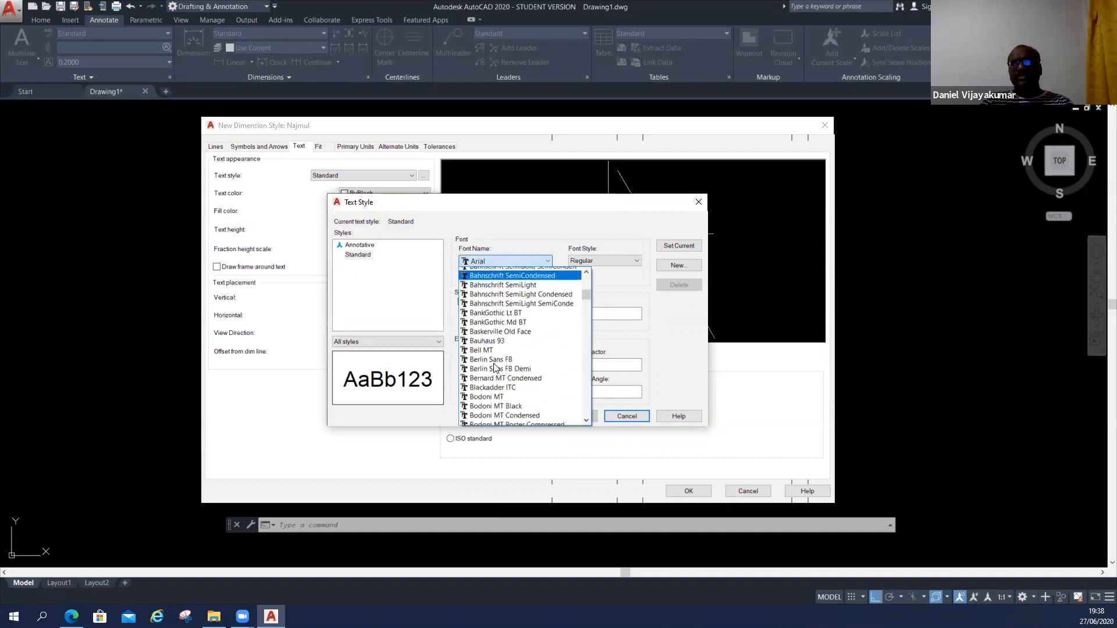
{"action": "scroll", "coordinate": [491, 385], "scroll_direction": "down", "scroll_amount": 9}
{"action": "scroll", "coordinate": [489, 397], "scroll_direction": "down", "scroll_amount": 4}
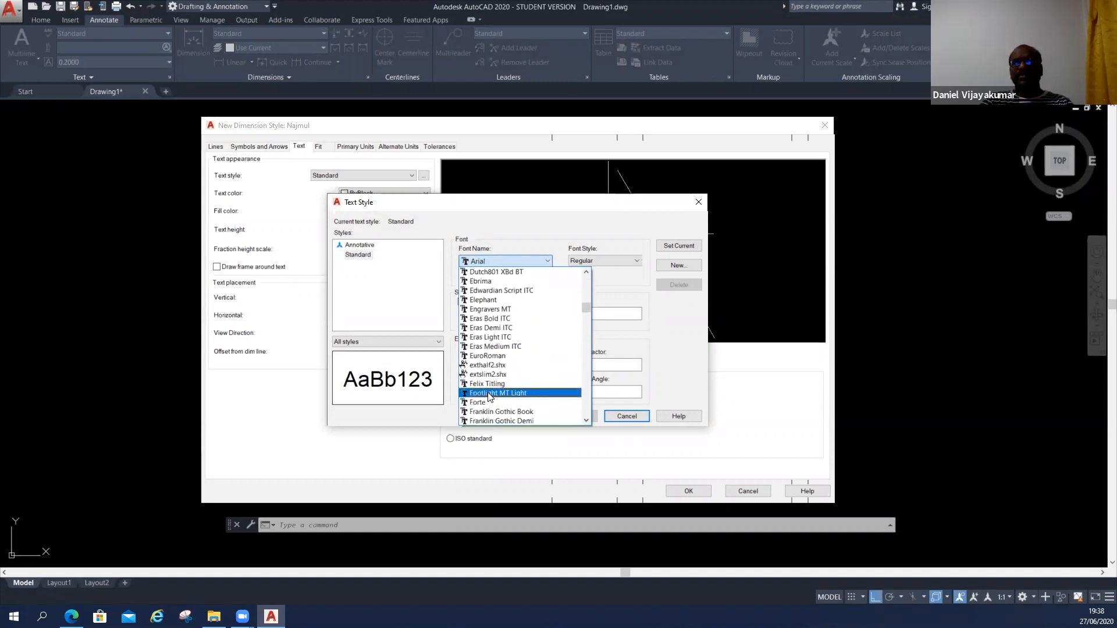
{"action": "scroll", "coordinate": [490, 394], "scroll_direction": "down", "scroll_amount": 3}
{"action": "scroll", "coordinate": [489, 394], "scroll_direction": "down", "scroll_amount": 20}
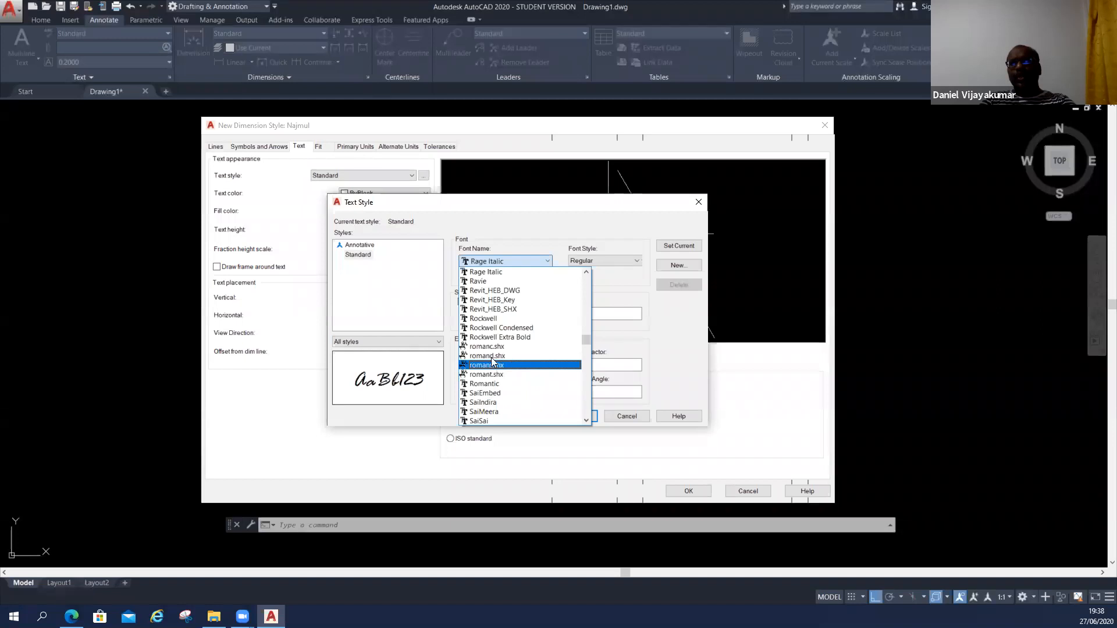
{"action": "left_click", "coordinate": [491, 356]}
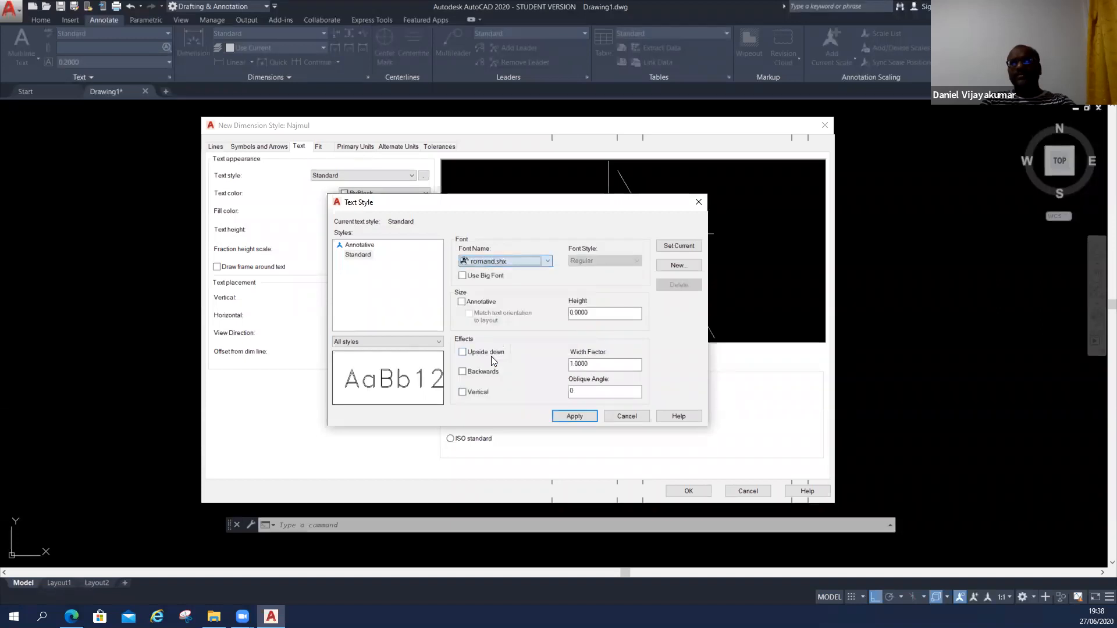
Set the Standard text style's font to romant.shx and apply the change.
{"action": "left_click", "coordinate": [496, 258]}
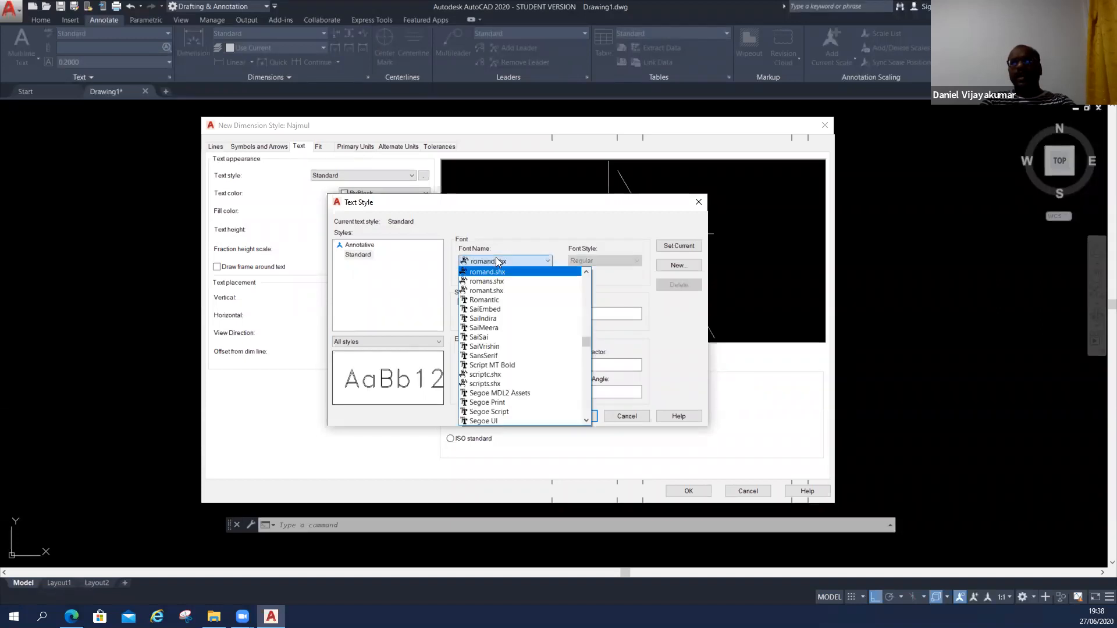
{"action": "left_click", "coordinate": [492, 291]}
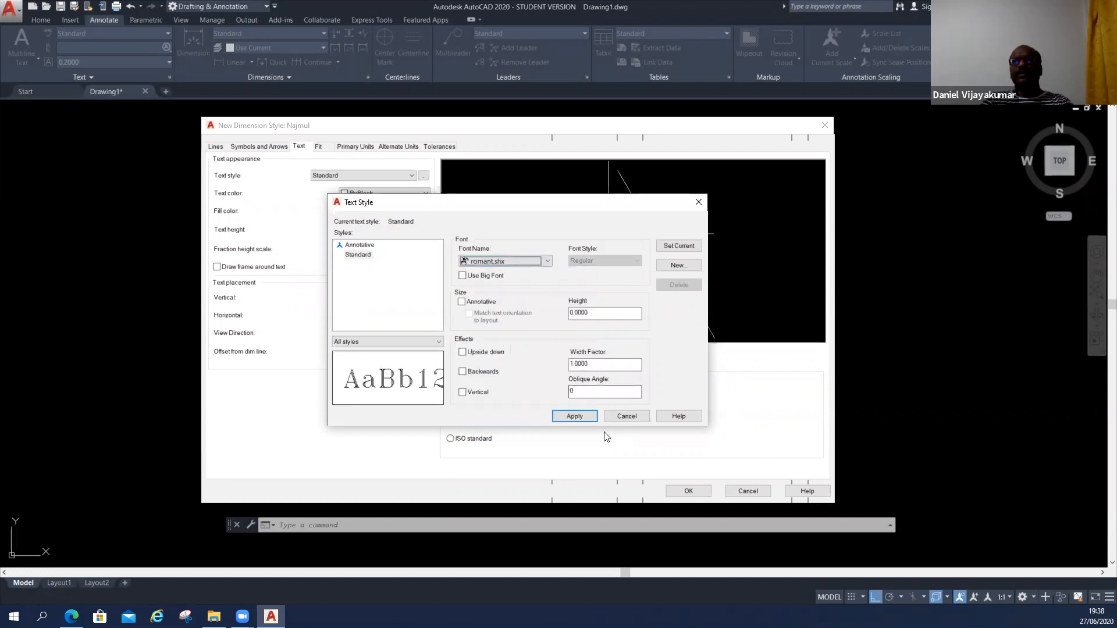
{"action": "left_click", "coordinate": [581, 416]}
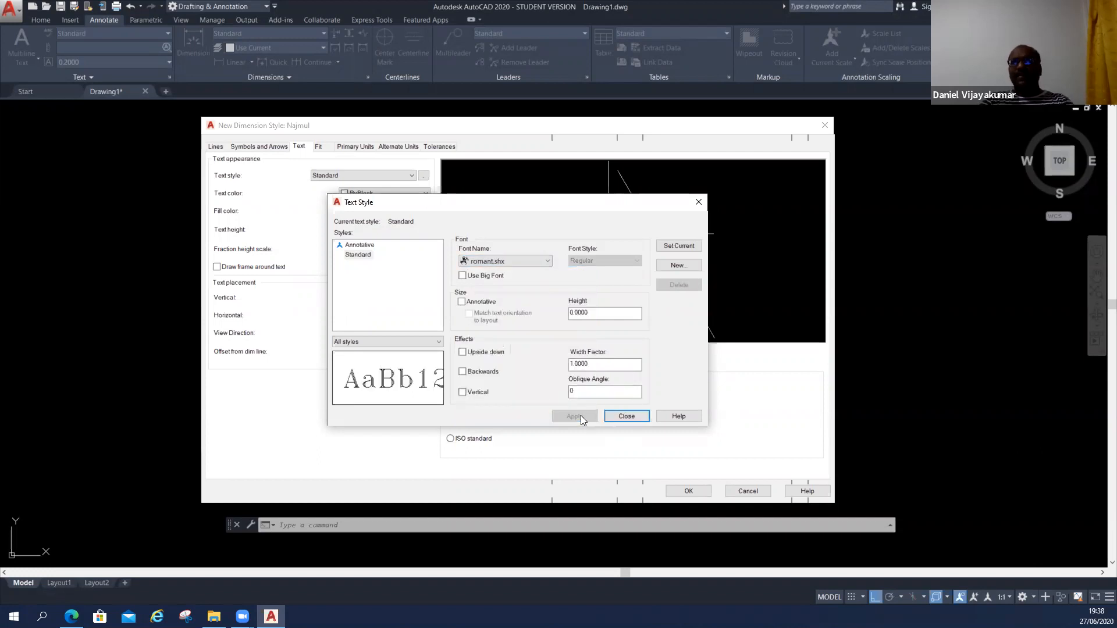
{"action": "left_click", "coordinate": [627, 416]}
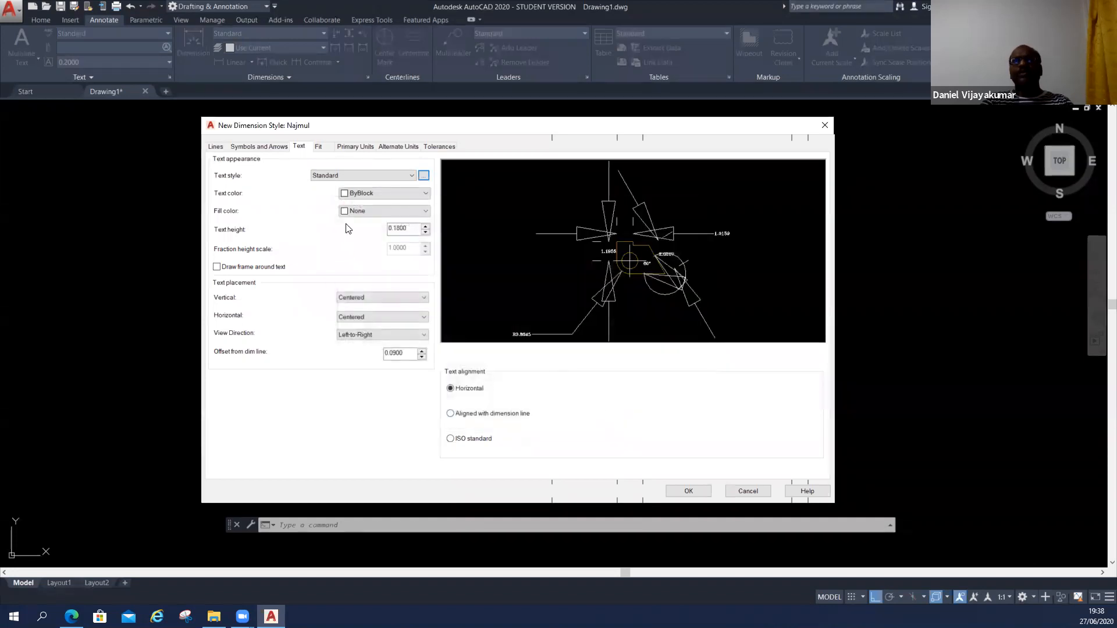
Create a new text style named Romant from the Standard text style.
{"action": "left_click", "coordinate": [351, 179]}
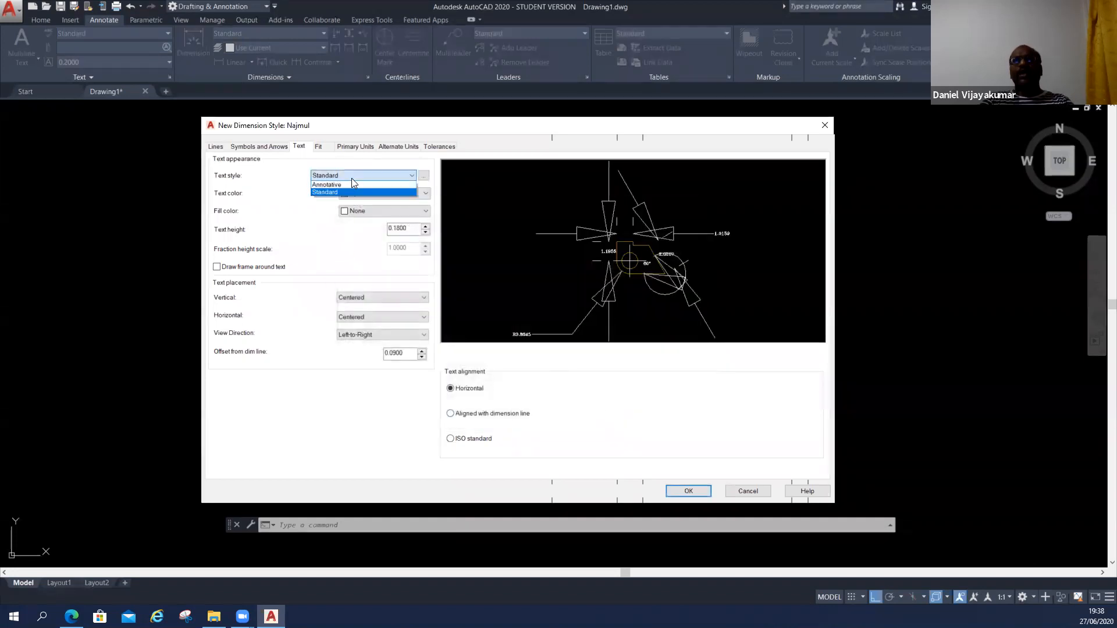
{"action": "left_click", "coordinate": [424, 176]}
{"action": "left_click", "coordinate": [425, 176]}
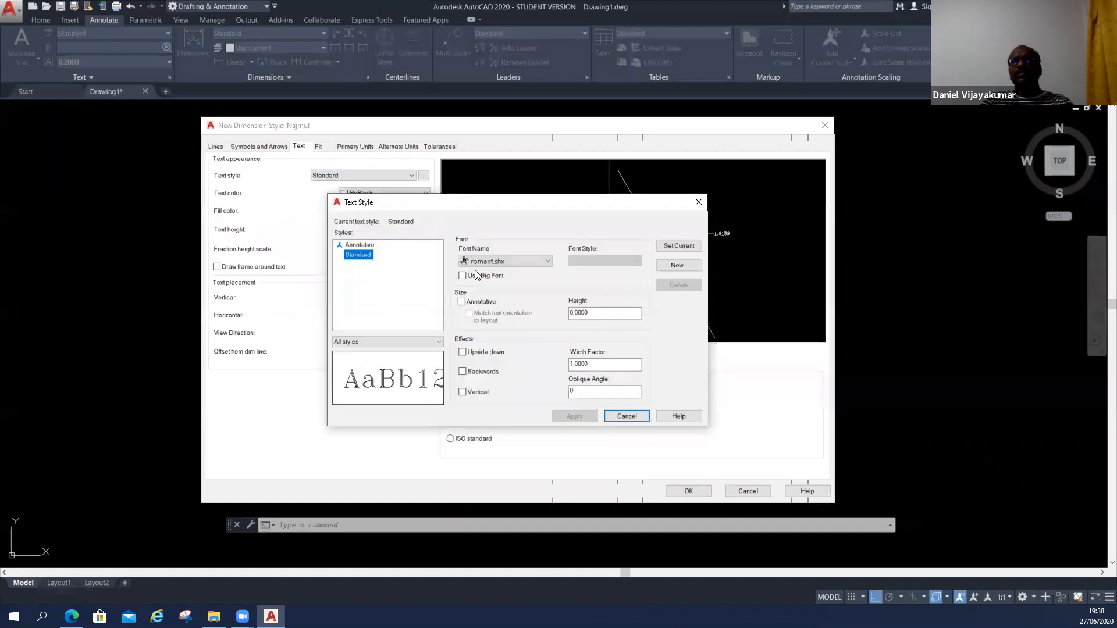
{"action": "left_click", "coordinate": [676, 266]}
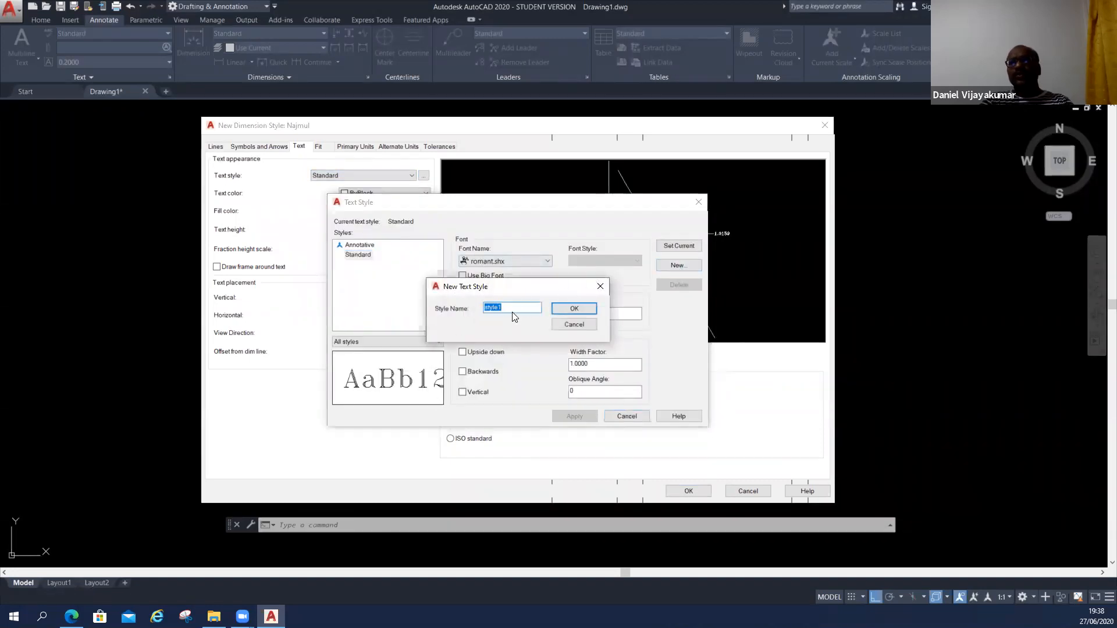
{"action": "type", "text": "Ra"}
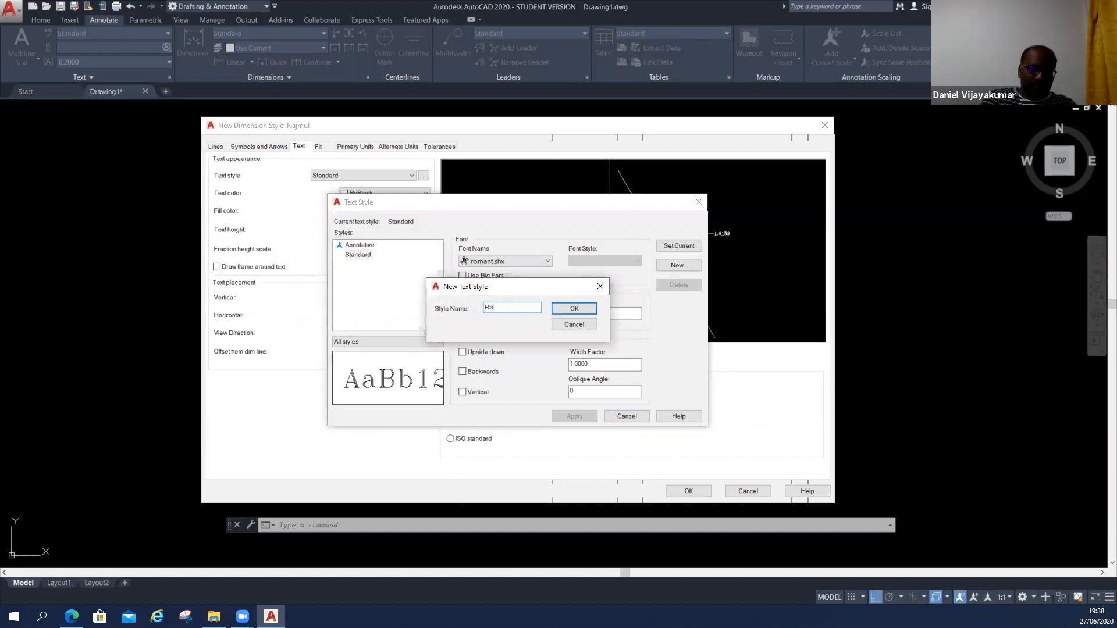
{"action": "key", "text": "BackSpace"}
{"action": "type", "text": "omant"}
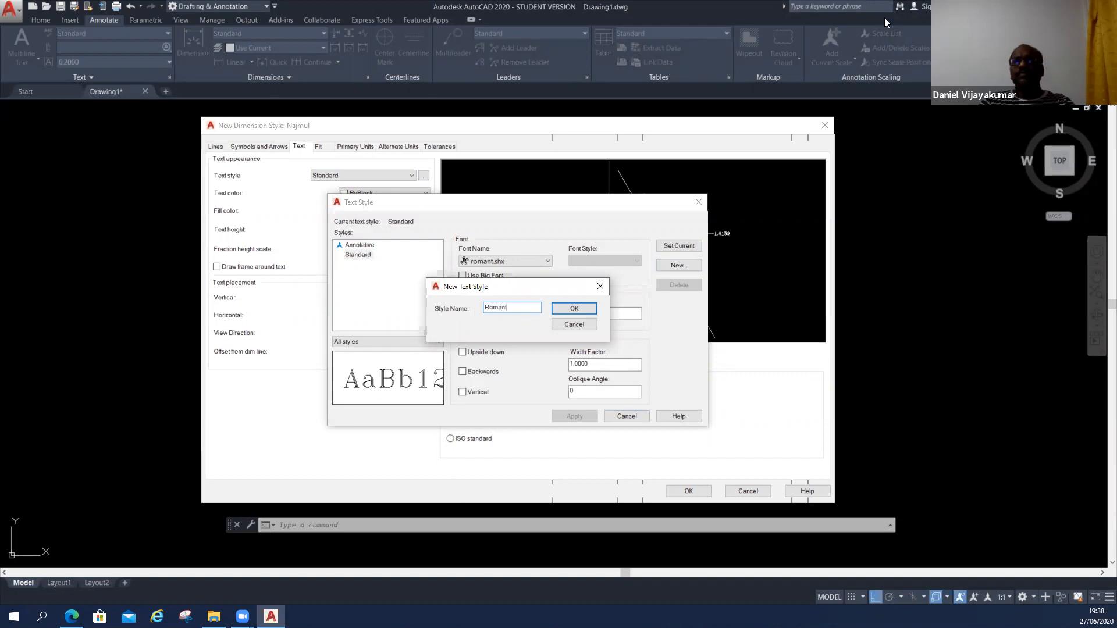
{"action": "key", "text": "Return"}
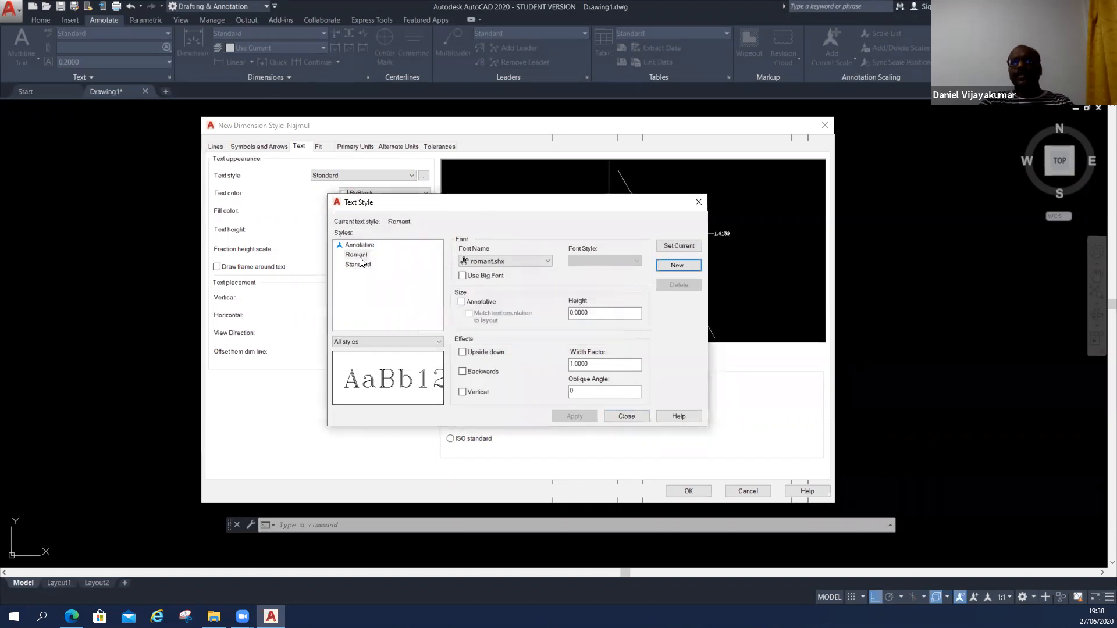
Make Romant the current text style and assign it to the dimension style's text.
{"action": "left_click", "coordinate": [356, 256]}
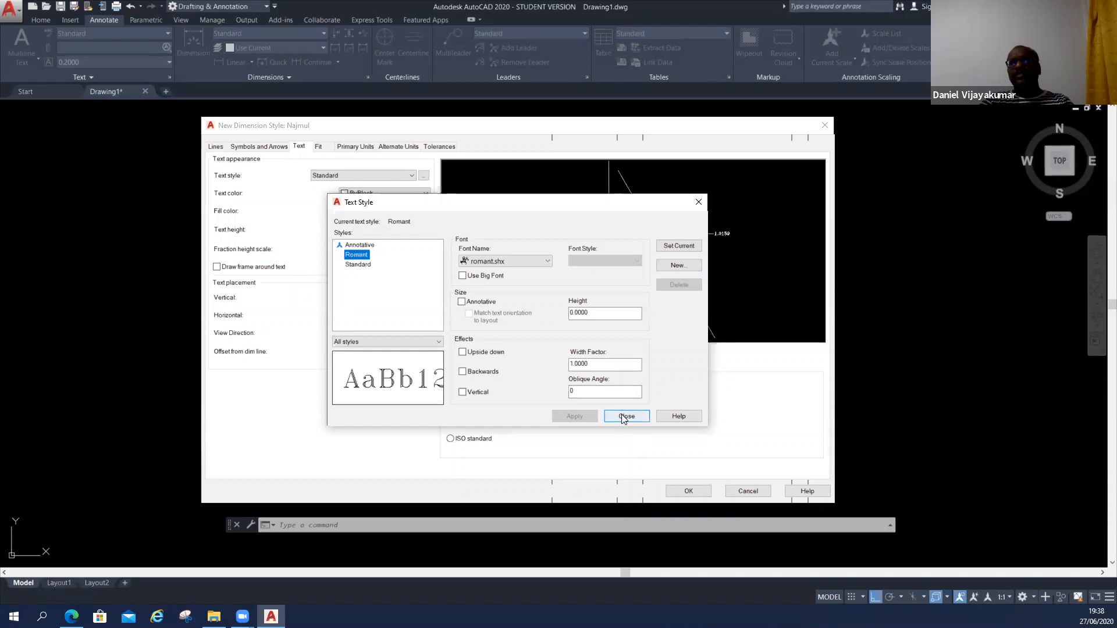
{"action": "left_click", "coordinate": [686, 245]}
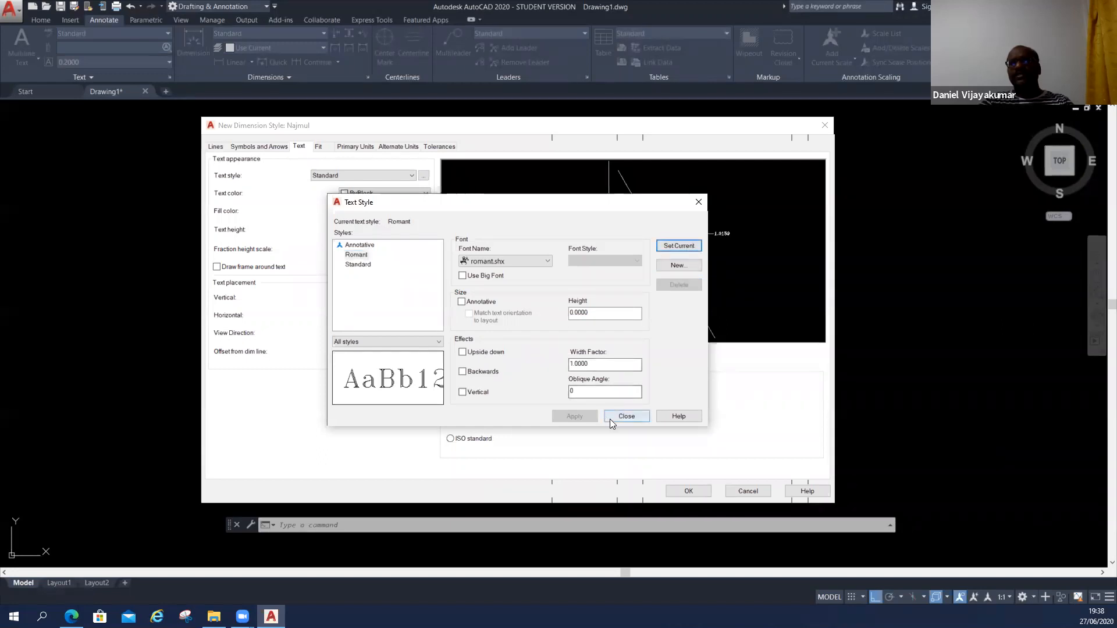
{"action": "left_click", "coordinate": [635, 416]}
{"action": "left_click", "coordinate": [352, 176]}
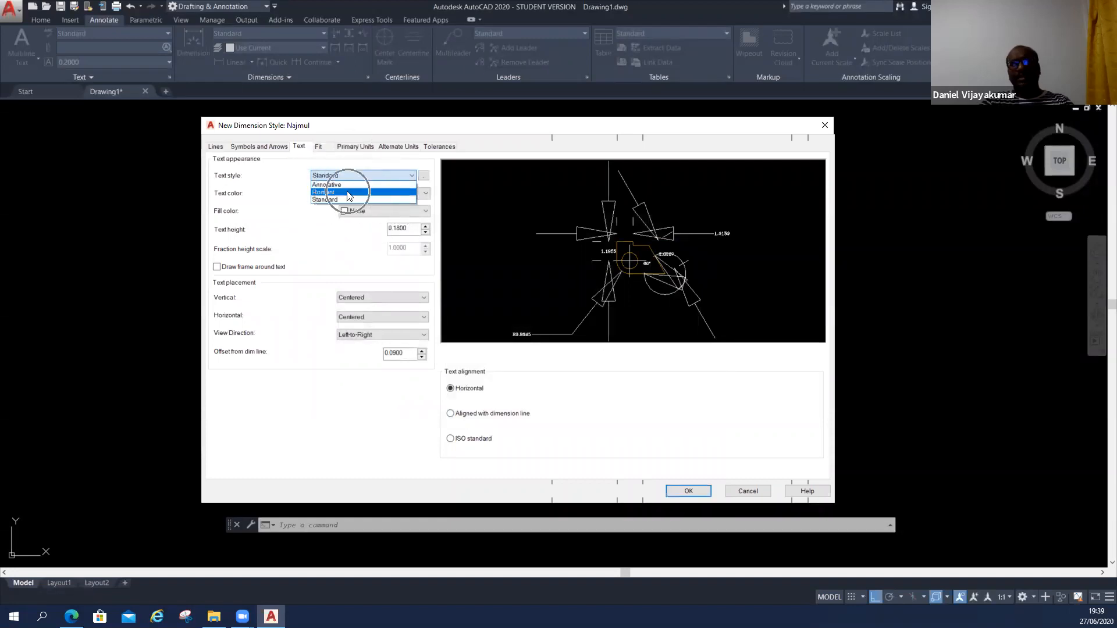
{"action": "left_click", "coordinate": [349, 194]}
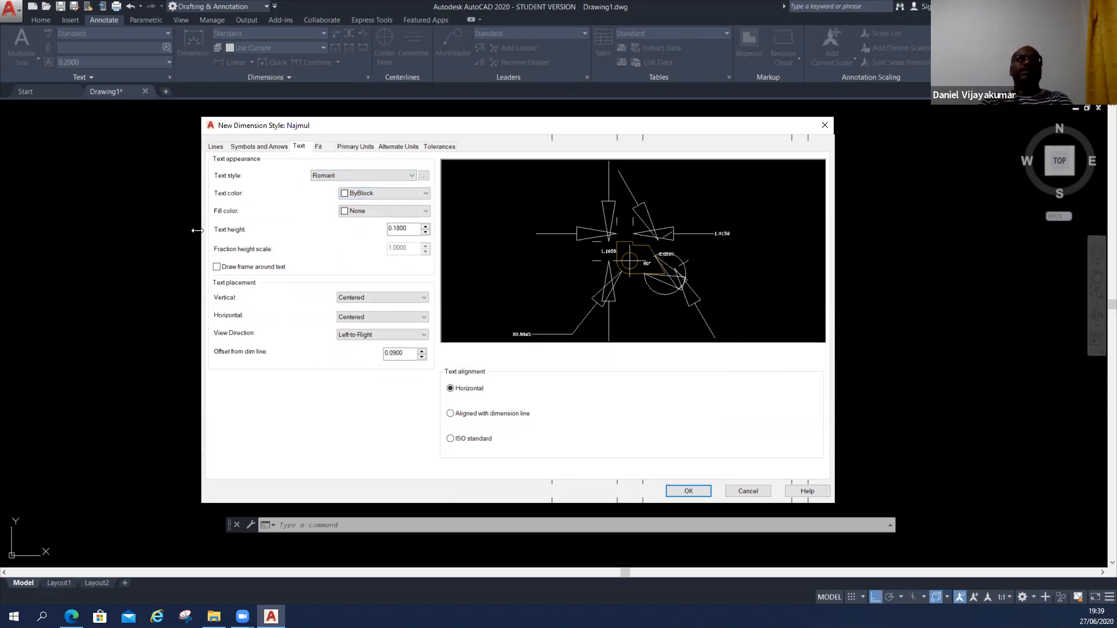
Set the dimension text color to Red after comparing it with ByBlock.
{"action": "left_click", "coordinate": [374, 193]}
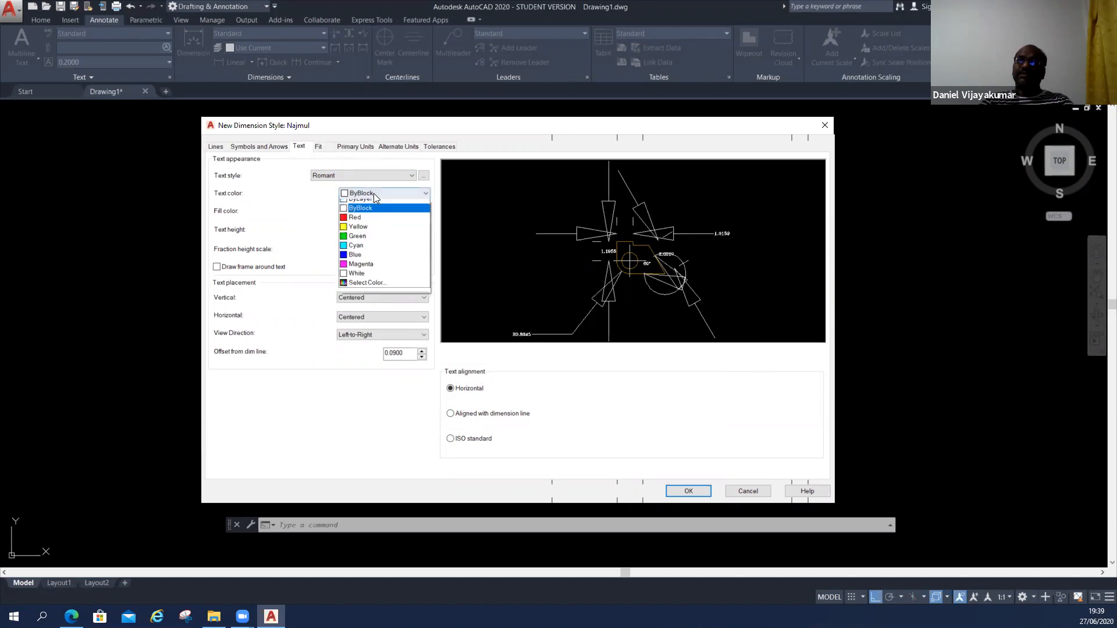
{"action": "left_click", "coordinate": [370, 223]}
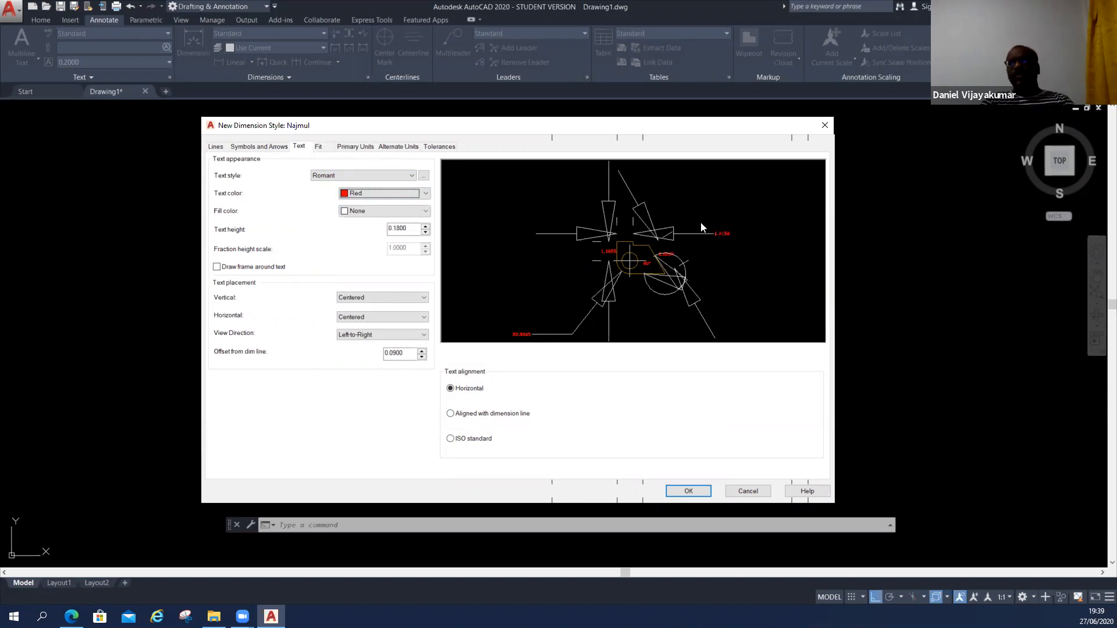
{"action": "left_click", "coordinate": [372, 193]}
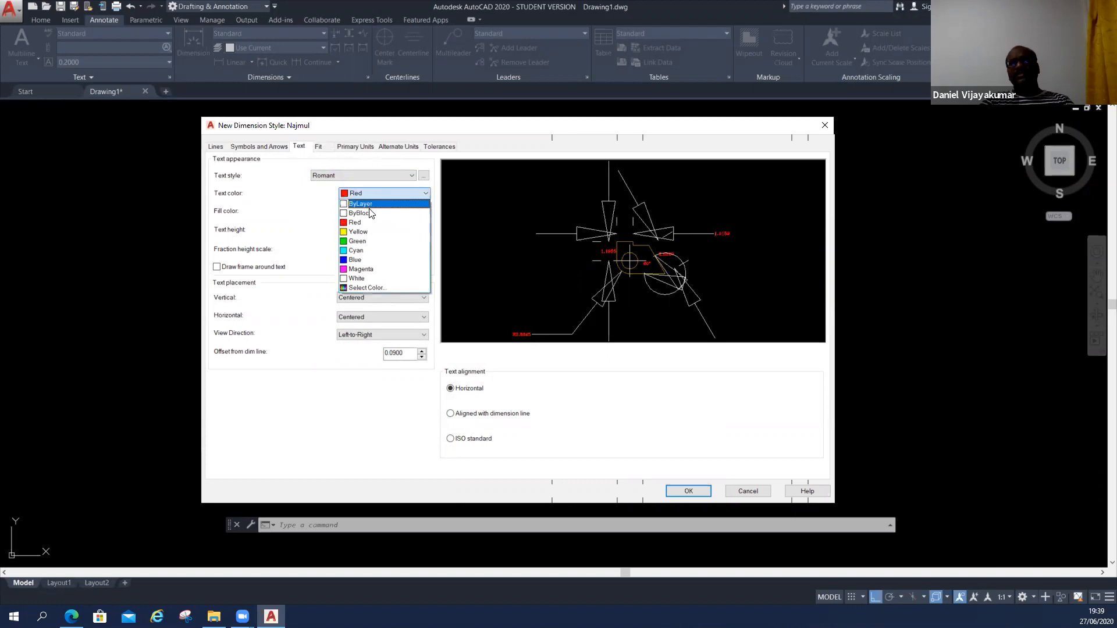
{"action": "left_click", "coordinate": [367, 213]}
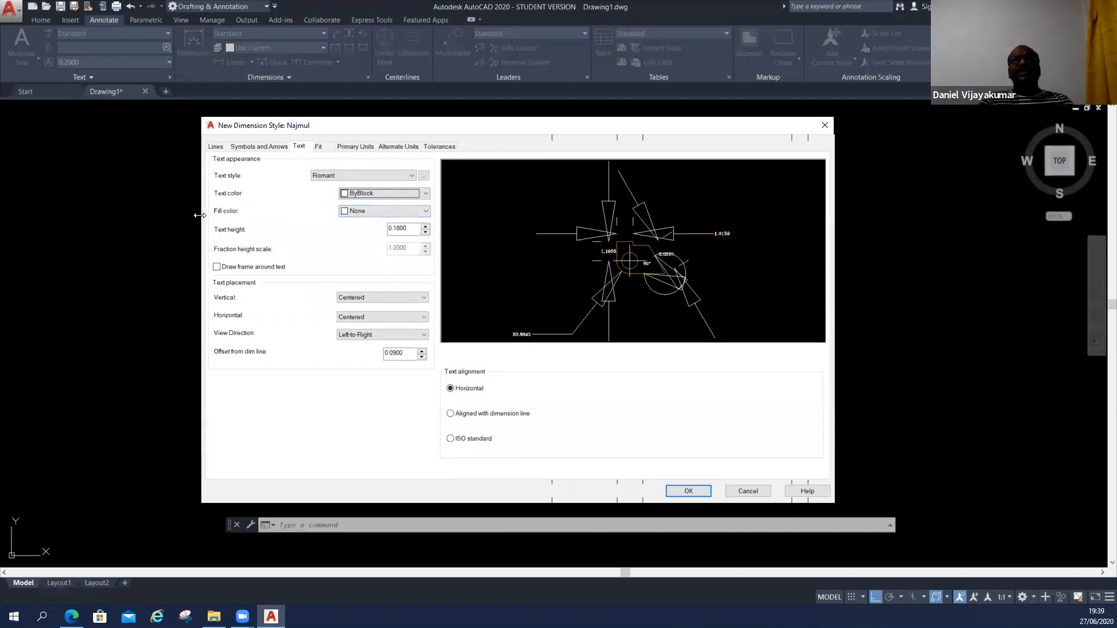
{"action": "left_click", "coordinate": [395, 194]}
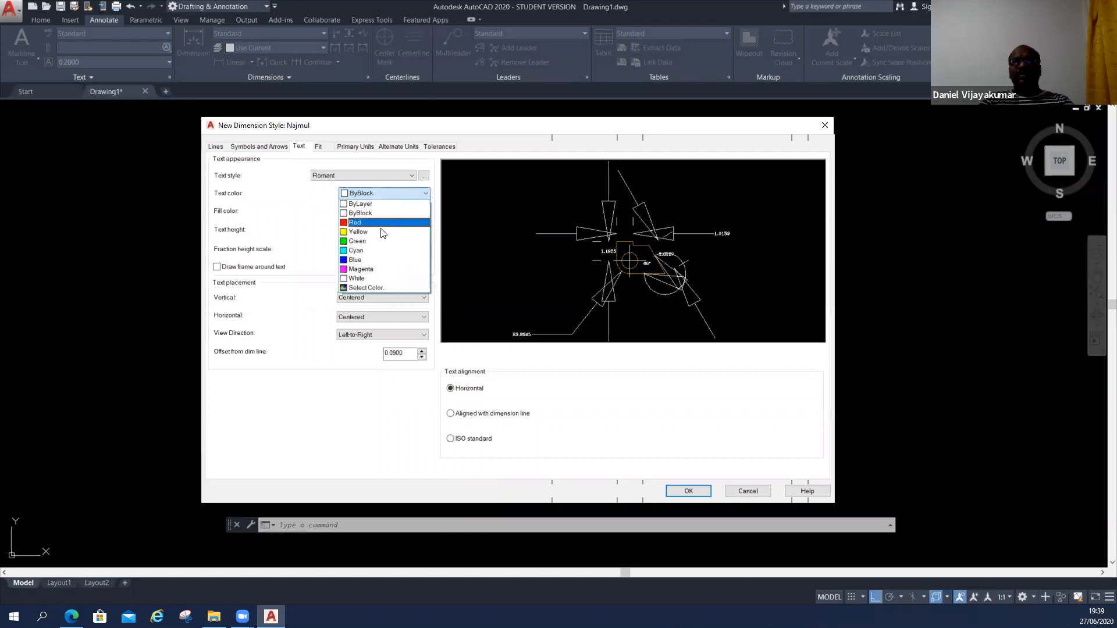
{"action": "left_click", "coordinate": [383, 224]}
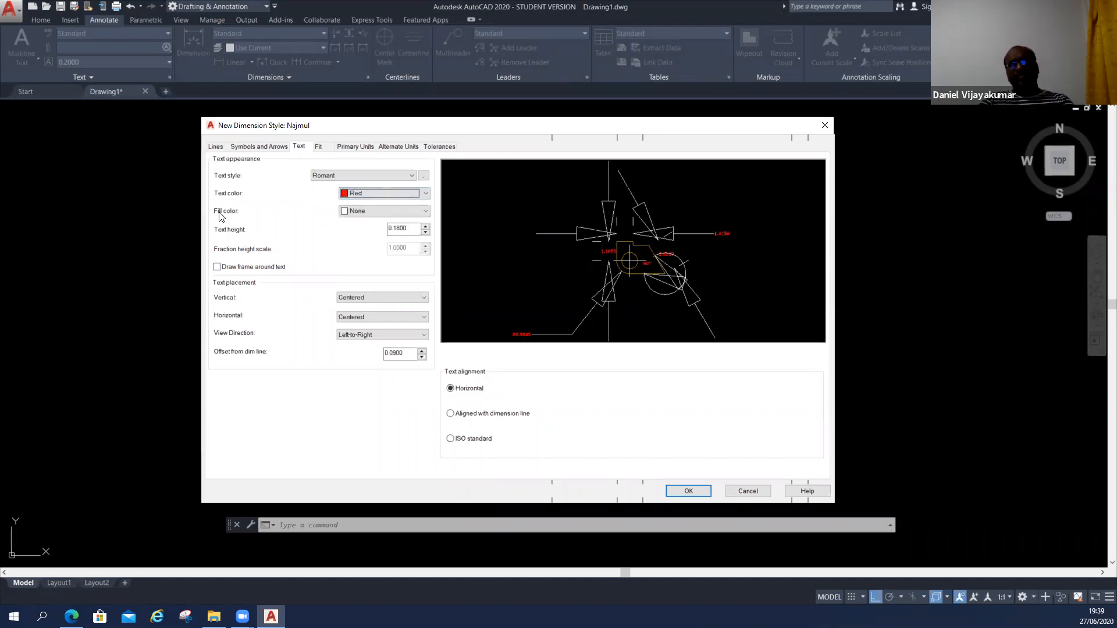
Try Yellow as the dimension text's fill color, and change it to ByLayer.
{"action": "left_click", "coordinate": [373, 213]}
{"action": "left_click", "coordinate": [359, 267]}
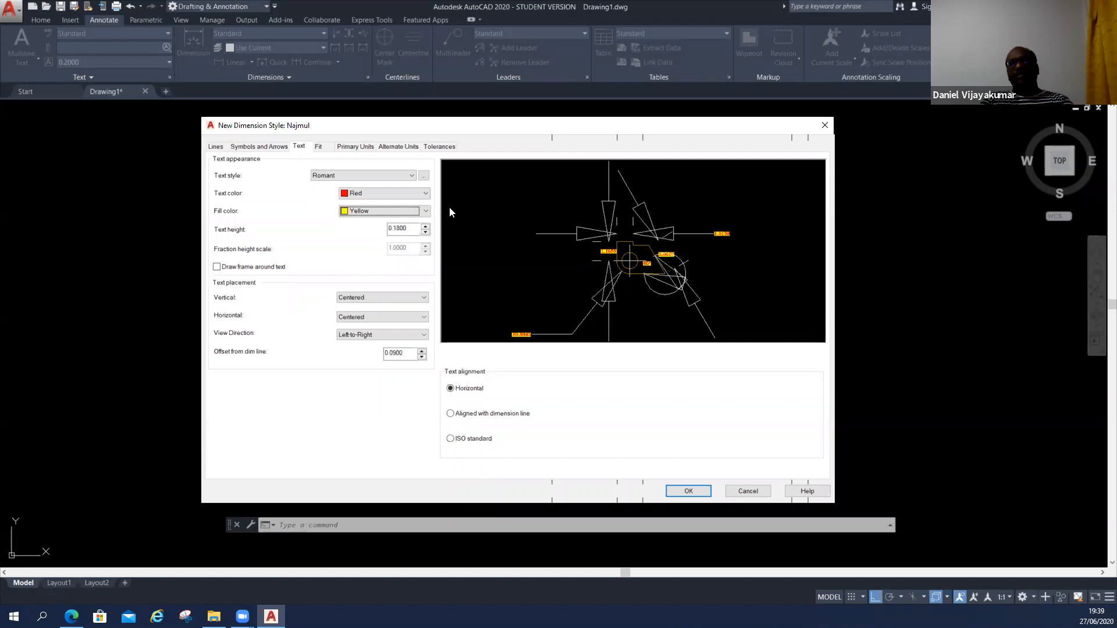
{"action": "left_click", "coordinate": [398, 211]}
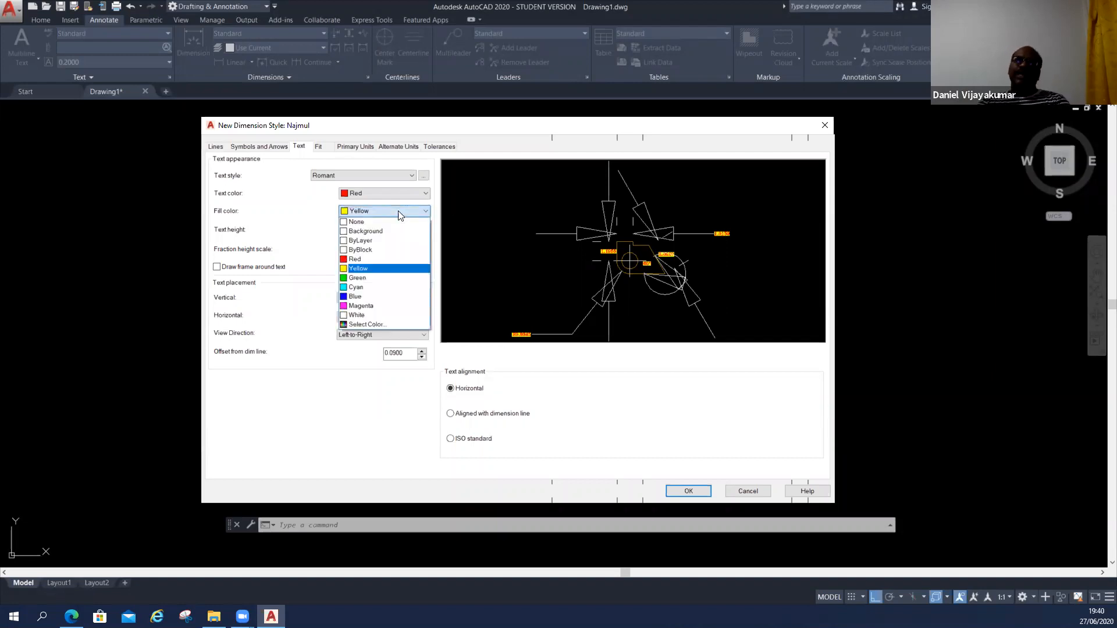
{"action": "left_click", "coordinate": [390, 241]}
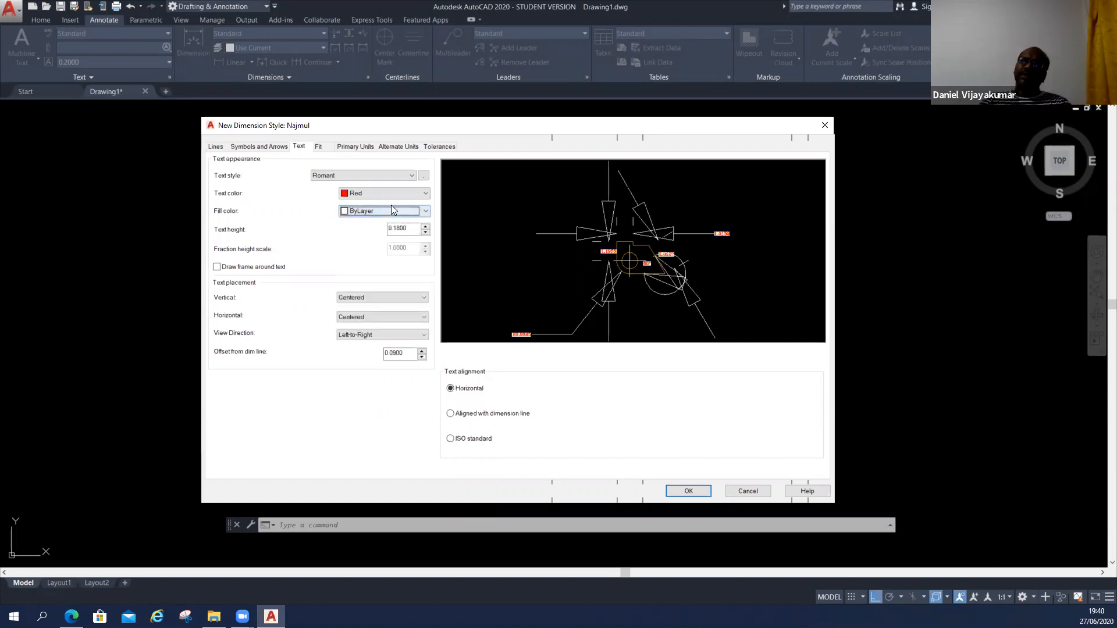
Set the dimension text's fill color to None and its text color to ByBlock.
{"action": "left_click", "coordinate": [391, 209]}
{"action": "left_click", "coordinate": [387, 223]}
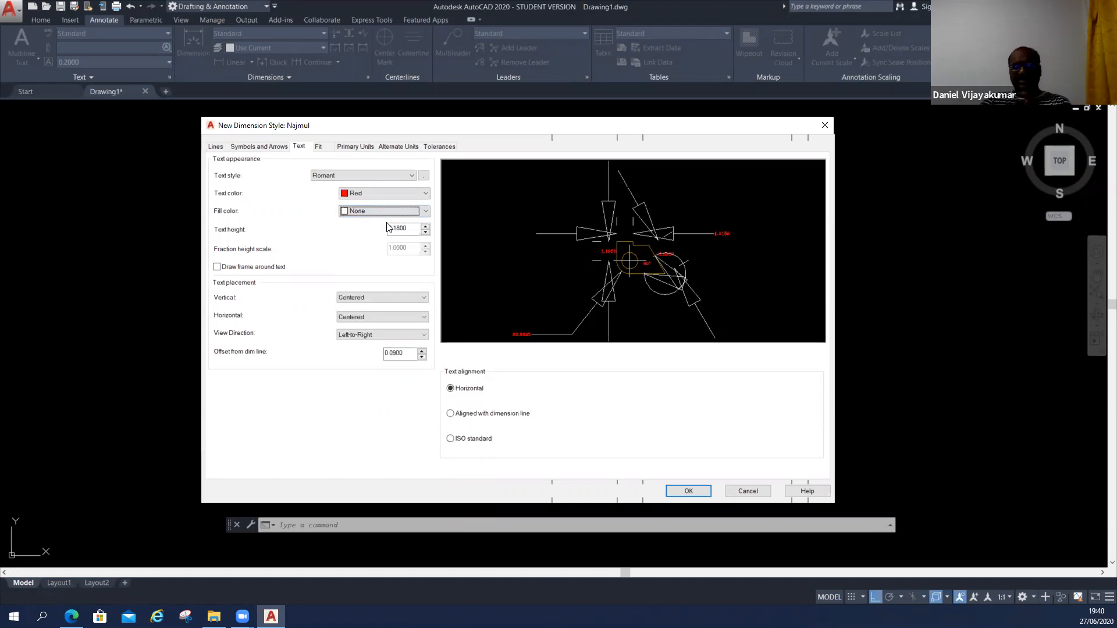
{"action": "left_click", "coordinate": [377, 194]}
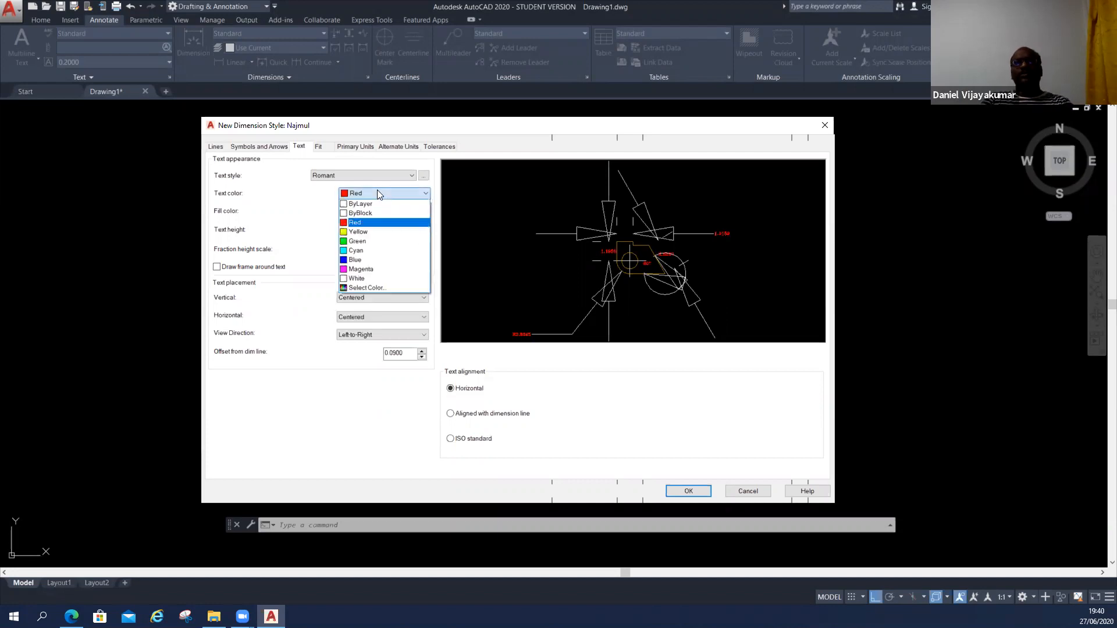
{"action": "left_click", "coordinate": [362, 213]}
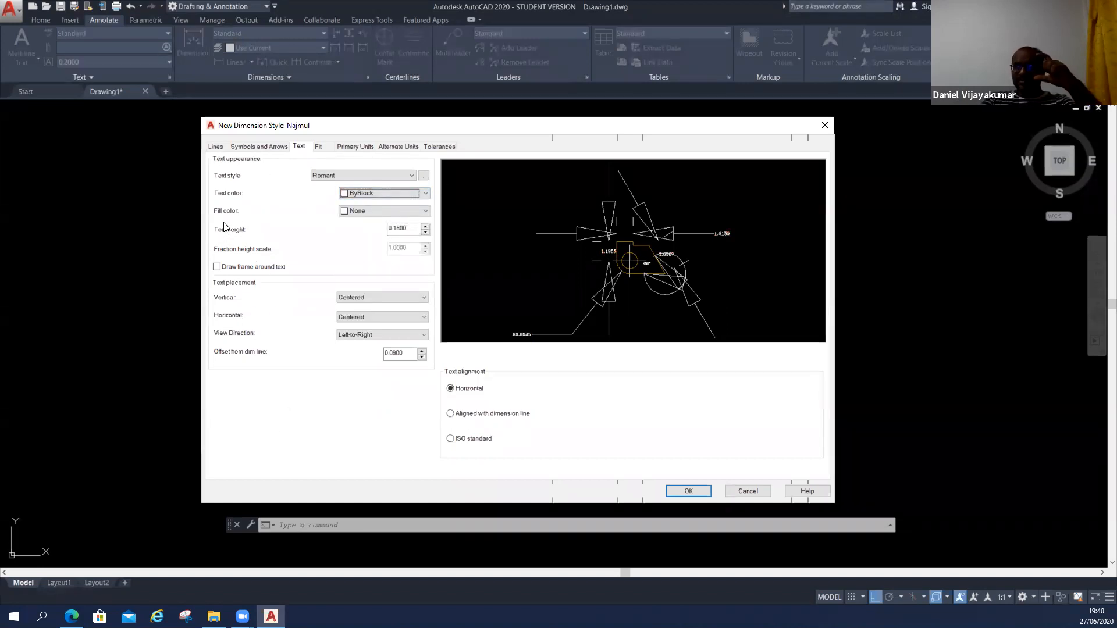
Set the dimension text height to 2.5, and compare it with the arrow size in the arrowhead settings.
{"action": "double_click", "coordinate": [413, 229]}
{"action": "type", "text": "2.5"}
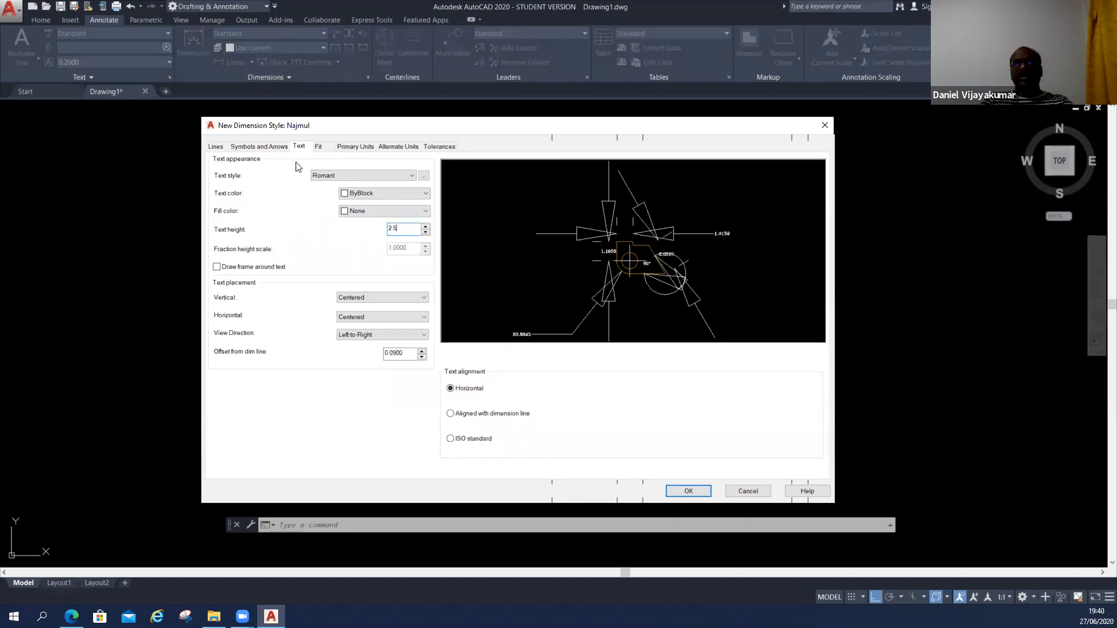
{"action": "left_click", "coordinate": [270, 147]}
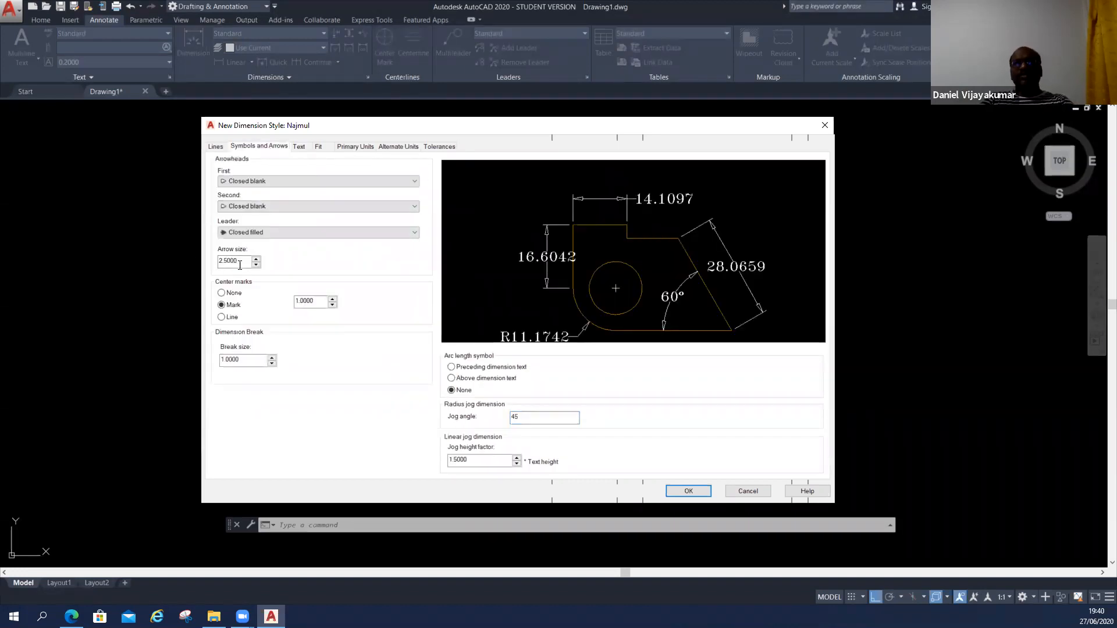
{"action": "left_click", "coordinate": [302, 146]}
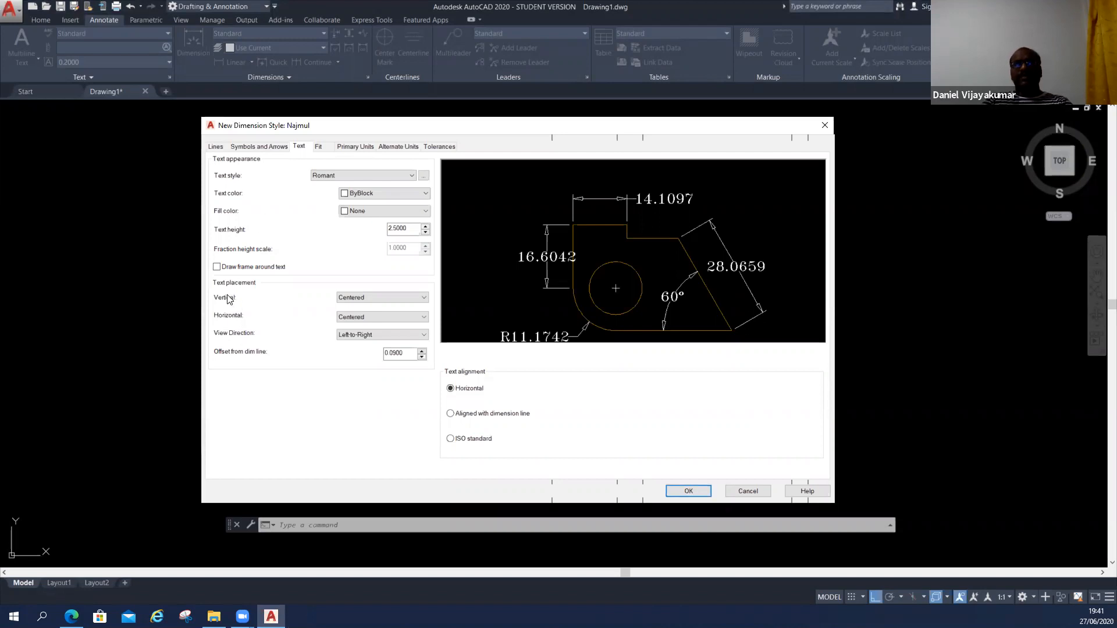
Compare the Above, Outside and Below vertical placements for the dimension text, and settle on Above.
{"action": "left_click", "coordinate": [393, 299]}
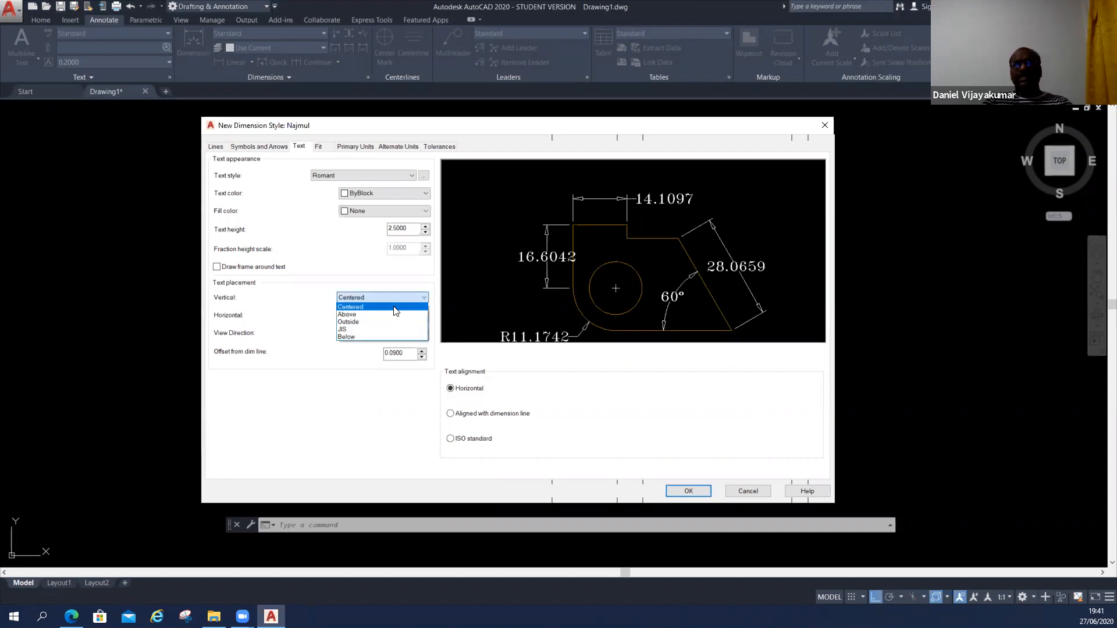
{"action": "left_click", "coordinate": [393, 314]}
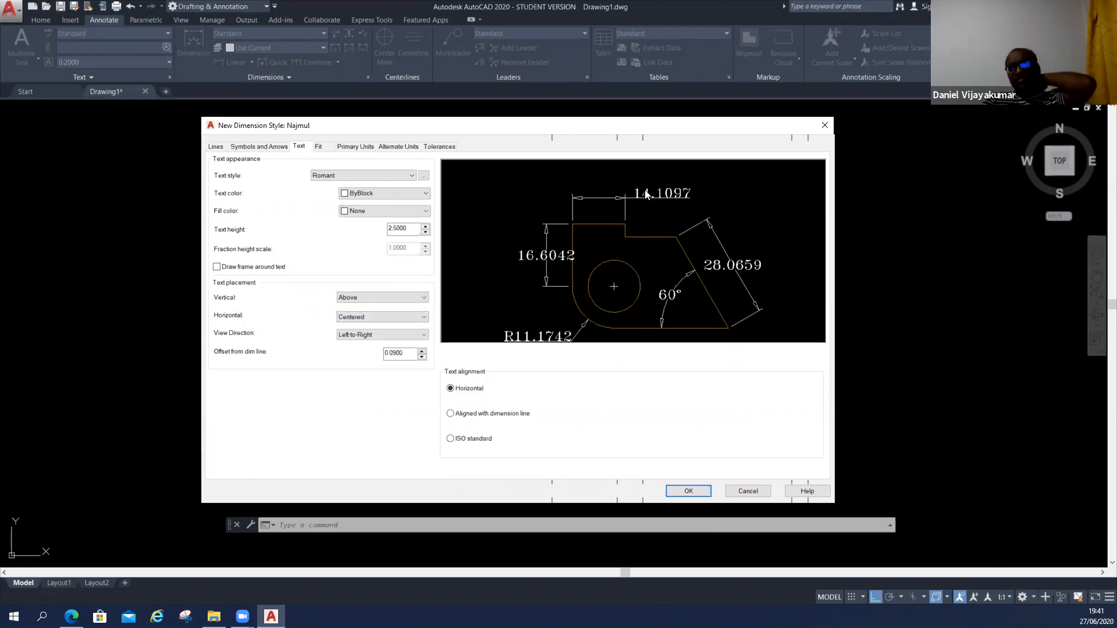
{"action": "left_click", "coordinate": [371, 299]}
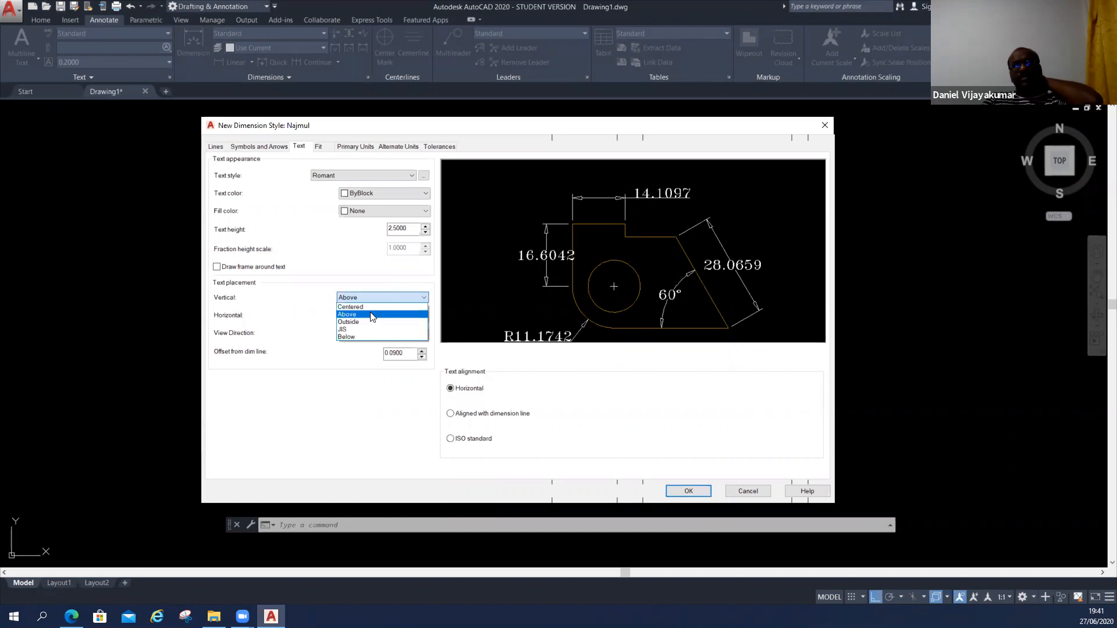
{"action": "left_click", "coordinate": [372, 322]}
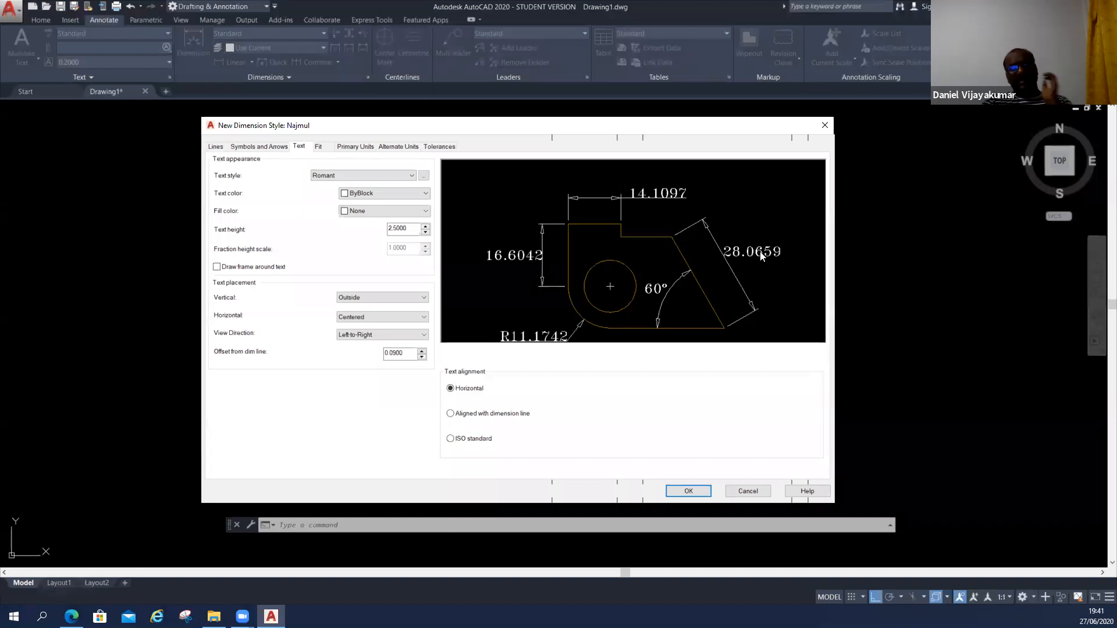
{"action": "key", "text": "ctrl"}
{"action": "key", "text": "ctrl"}
{"action": "key", "text": "ctrl"}
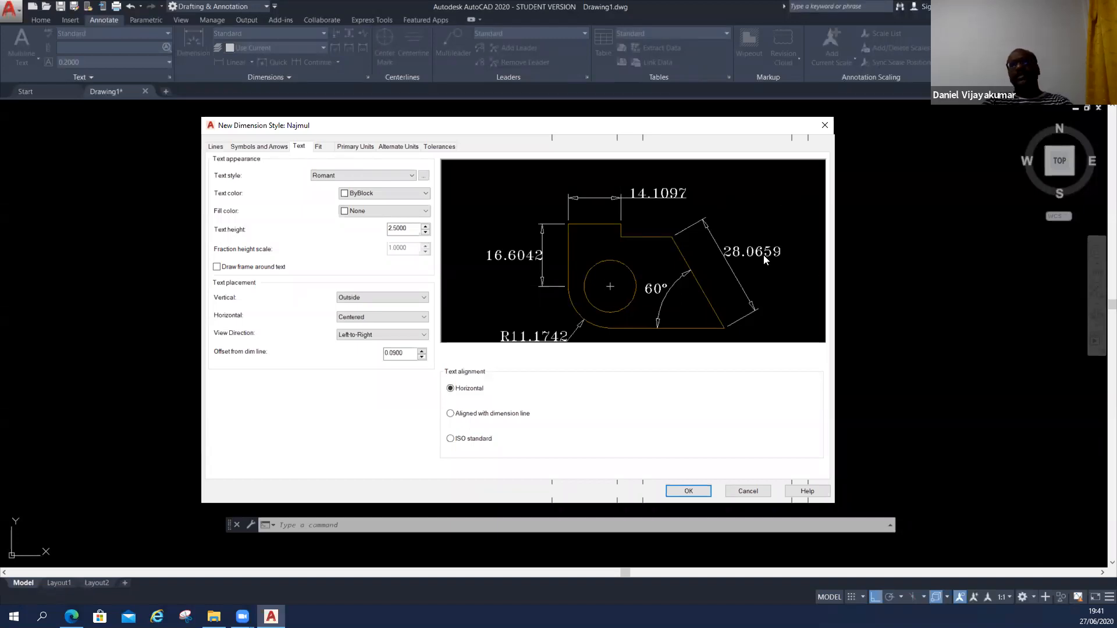
{"action": "left_click", "coordinate": [369, 298]}
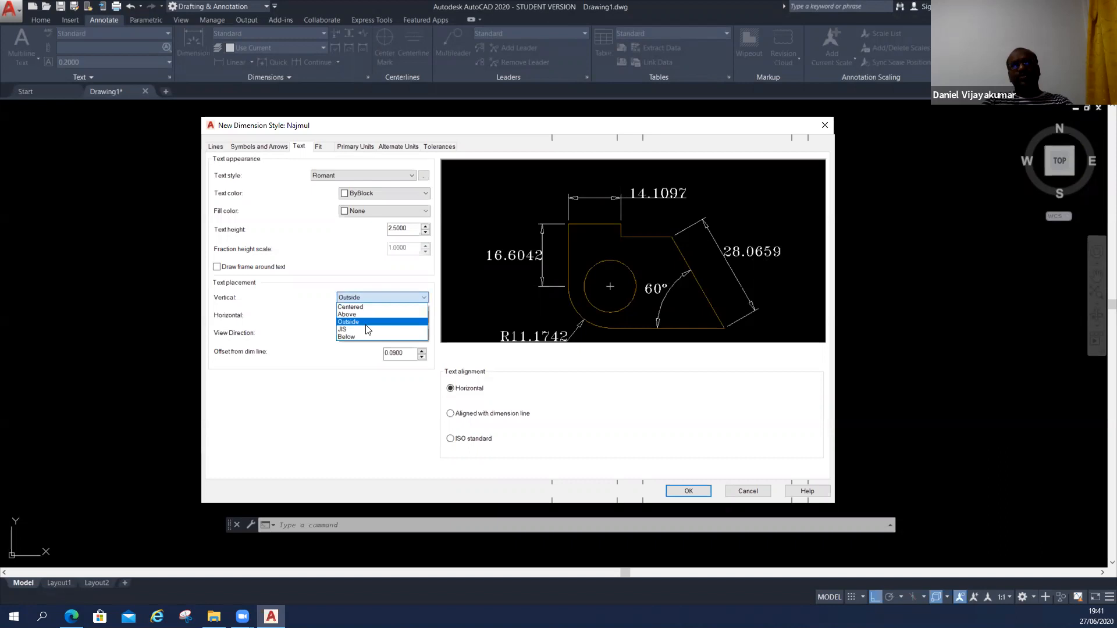
{"action": "left_click", "coordinate": [369, 322]}
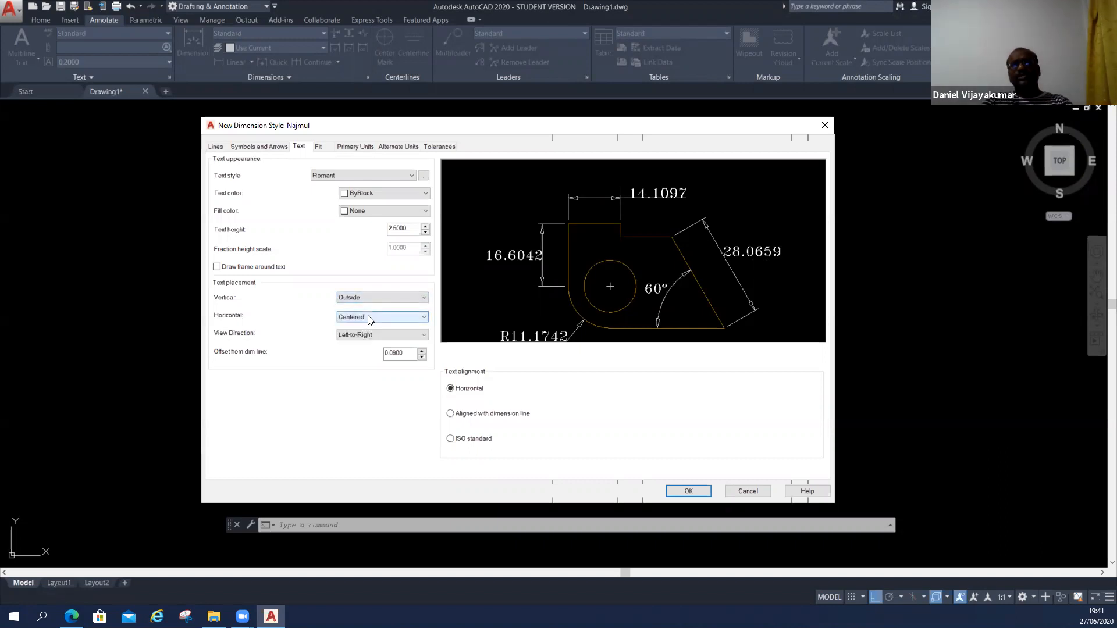
{"action": "left_click", "coordinate": [369, 298]}
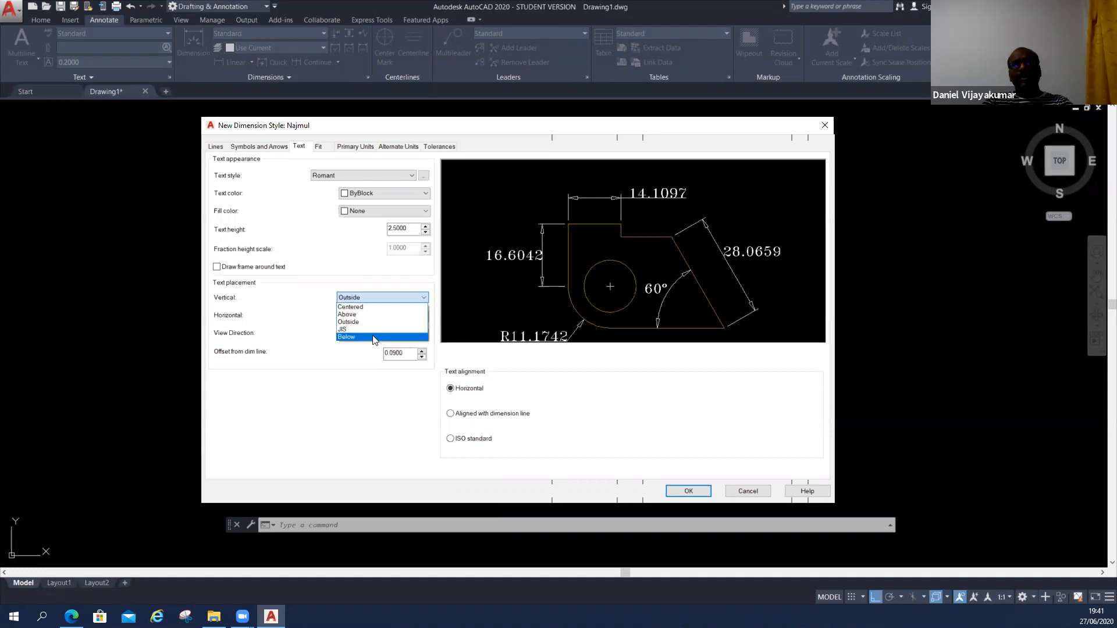
{"action": "left_click", "coordinate": [372, 337]}
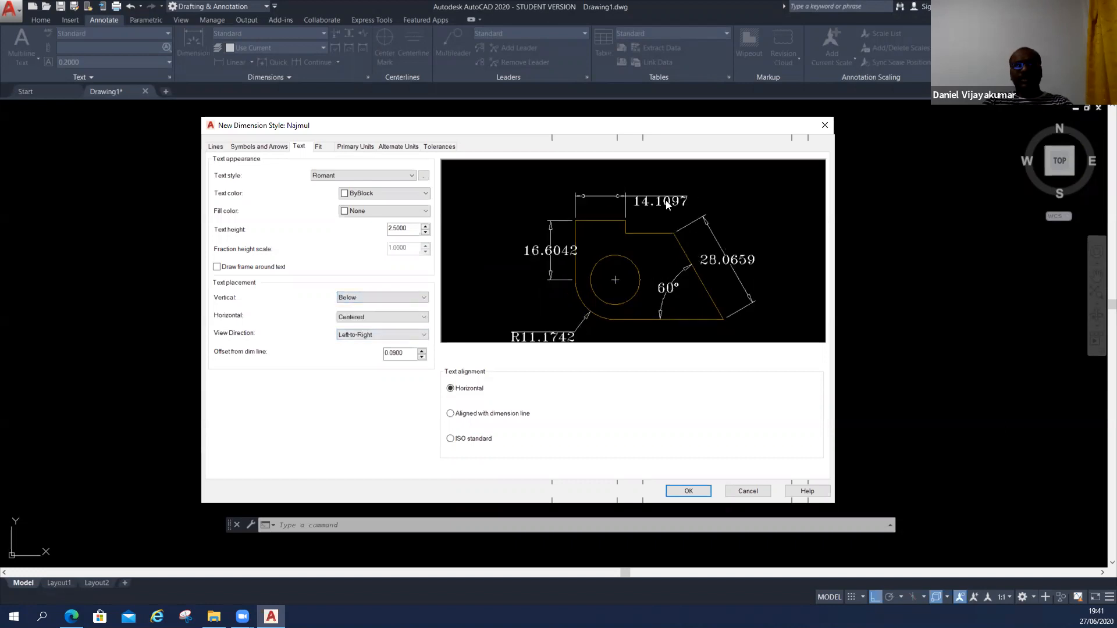
{"action": "left_click", "coordinate": [366, 300]}
{"action": "left_click", "coordinate": [367, 314]}
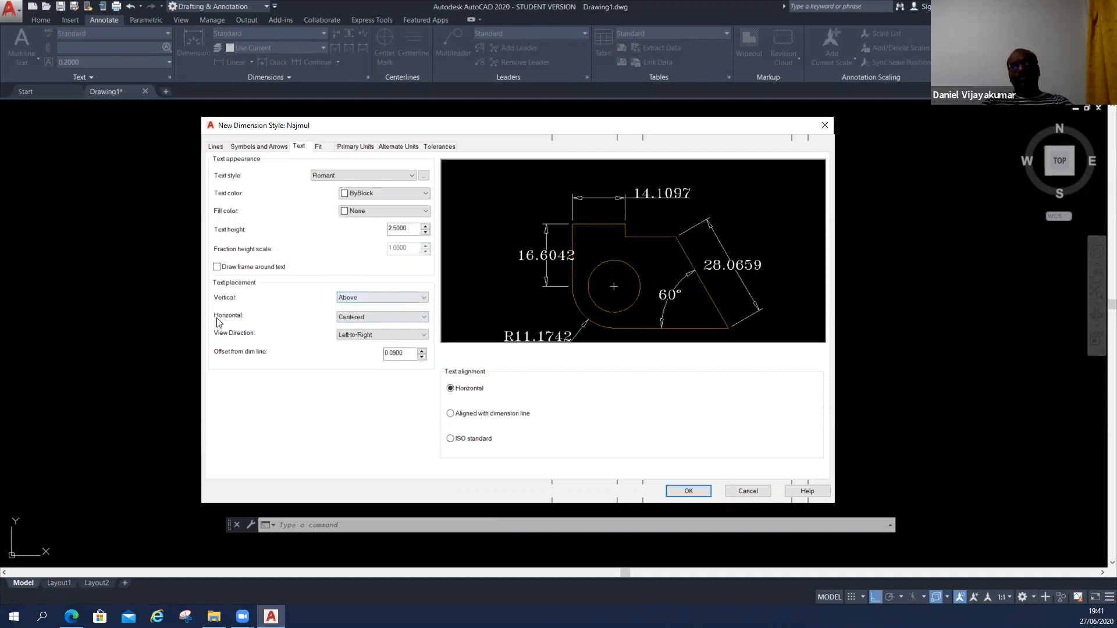
Try At Ext Line 1 and At Ext Line 2 as the horizontal text placement, and return it to Centered.
{"action": "left_click", "coordinate": [366, 318]}
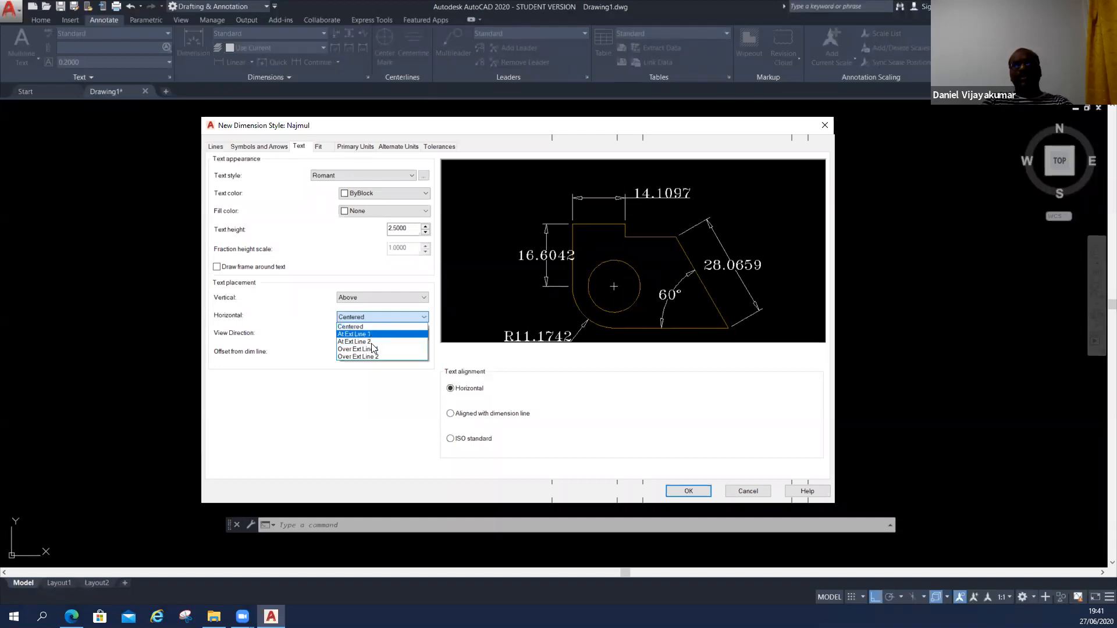
{"action": "left_click", "coordinate": [373, 336]}
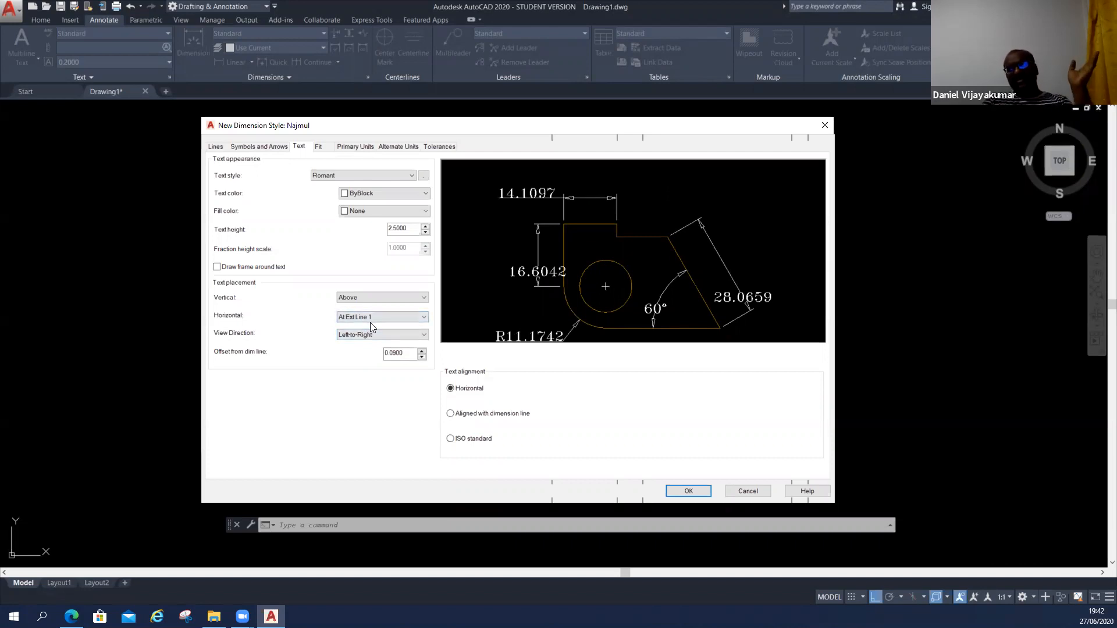
{"action": "left_click", "coordinate": [376, 320]}
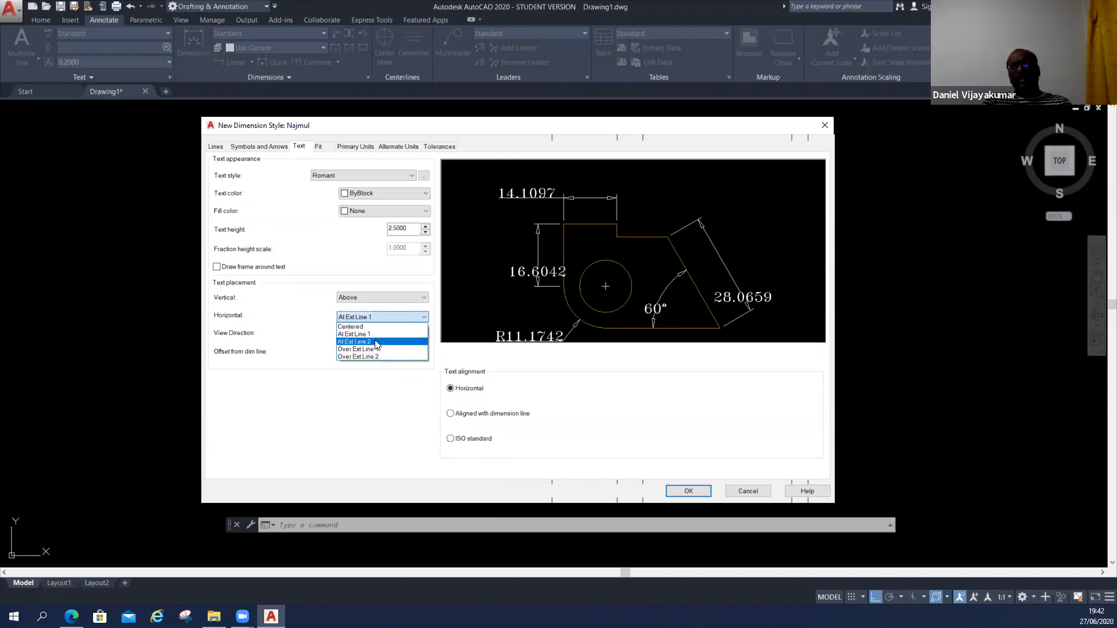
{"action": "left_click", "coordinate": [377, 342]}
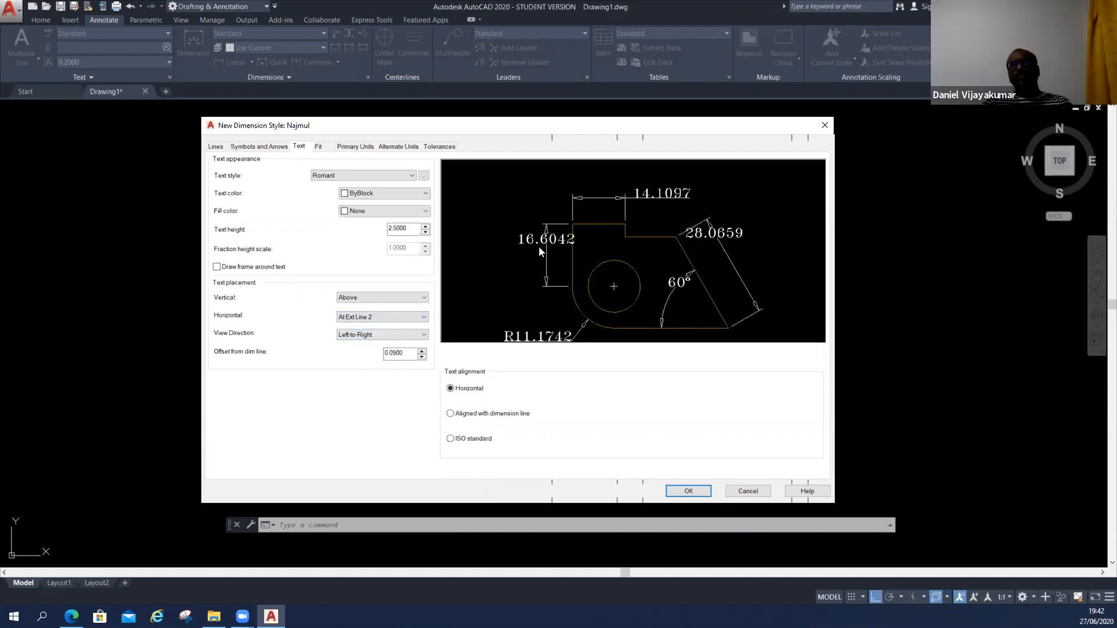
{"action": "left_click", "coordinate": [387, 318]}
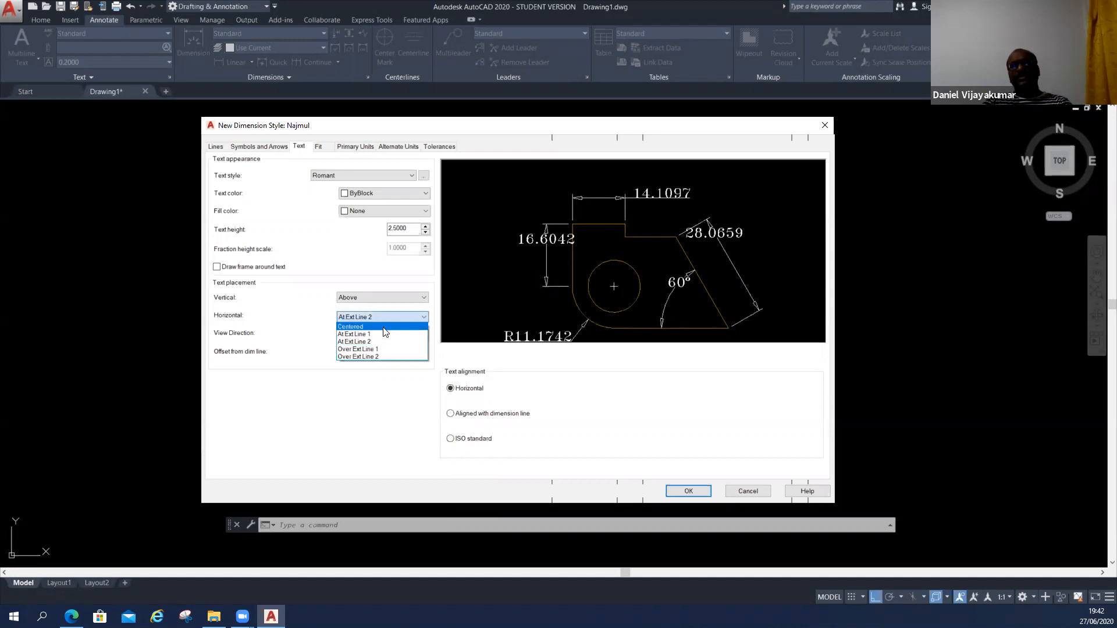
{"action": "left_click", "coordinate": [384, 327]}
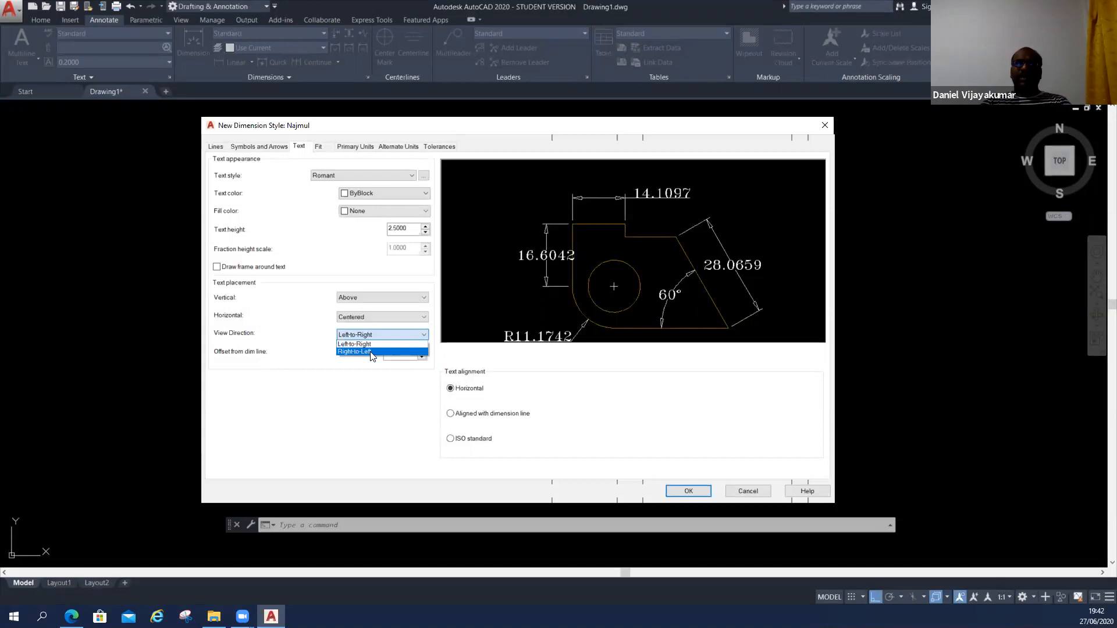
Try Right-to-Left as the dimension text's view direction, and return it to Left-to-Right.
{"action": "left_click", "coordinate": [371, 352]}
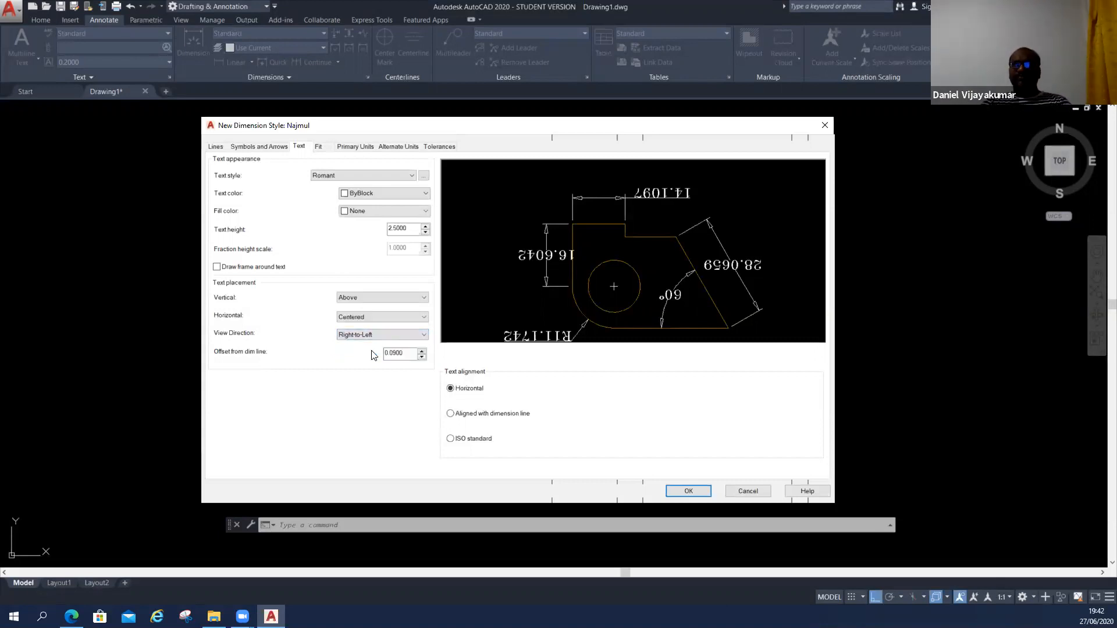
{"action": "left_click", "coordinate": [378, 335]}
{"action": "left_click", "coordinate": [378, 341]}
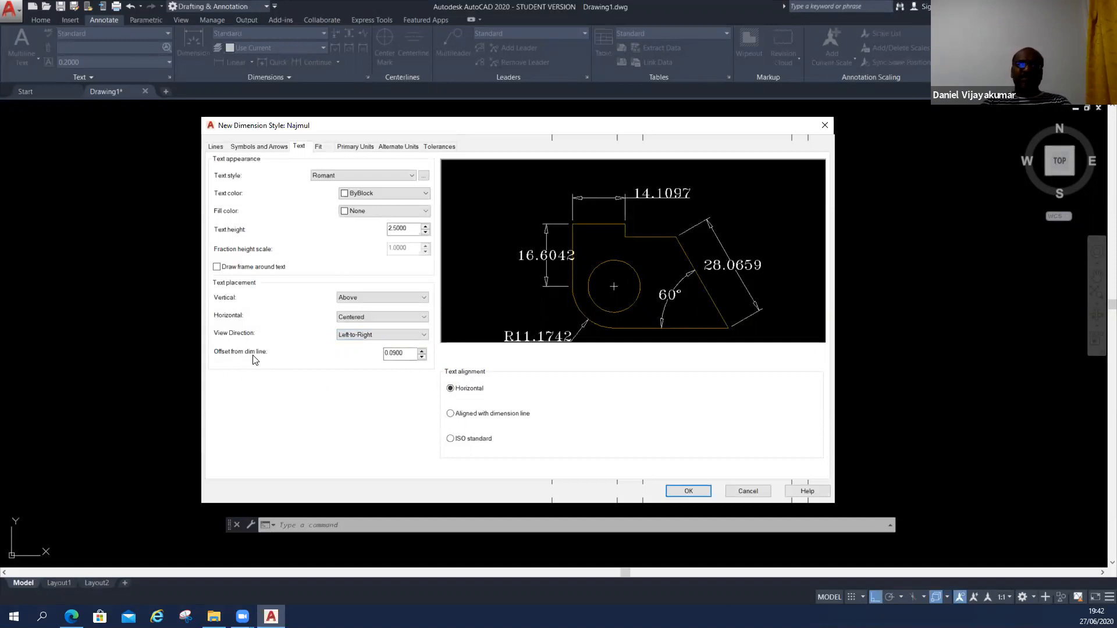
Set the text offset from the dimension line to 1 and align the text with the dimension line.
{"action": "left_click_drag", "start_coordinate": [408, 354], "coordinate": [338, 355]}
{"action": "type", "text": "1"}
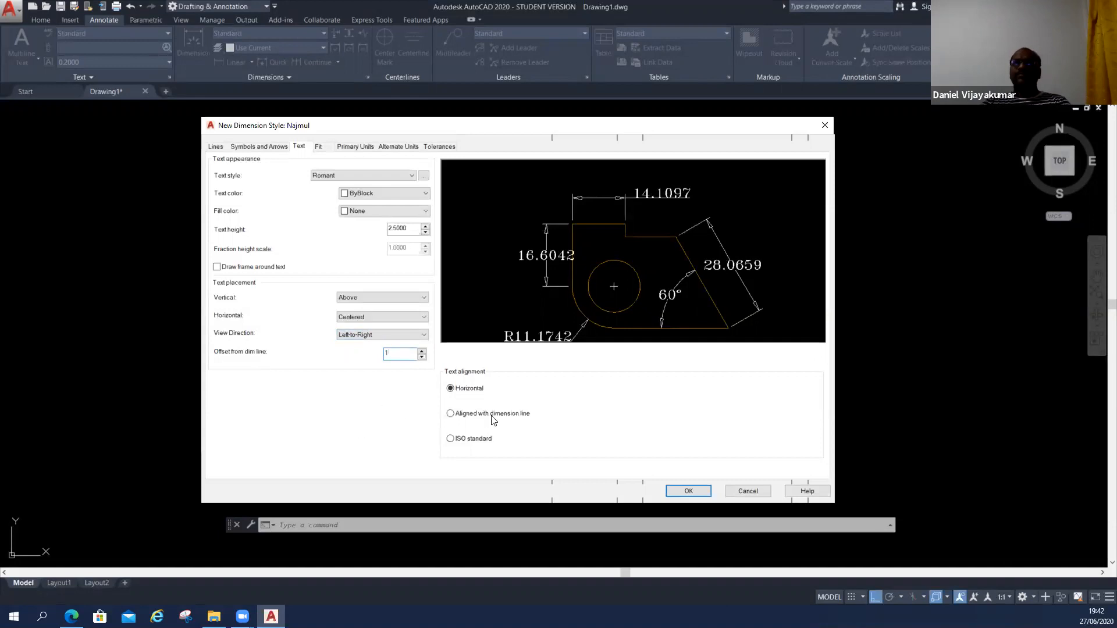
{"action": "left_click", "coordinate": [409, 228]}
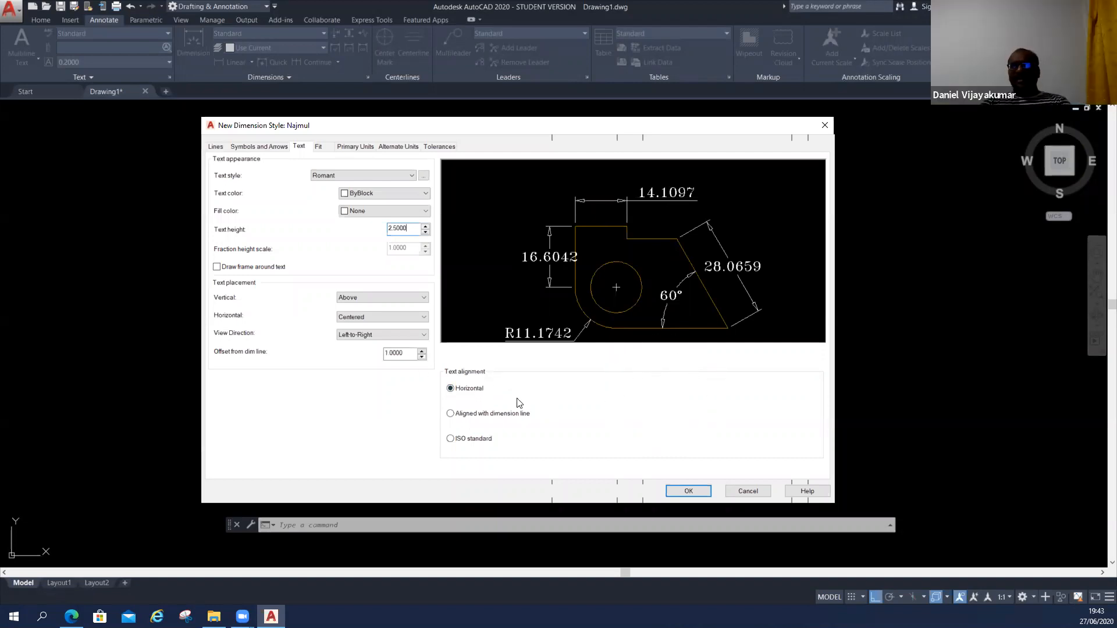
{"action": "left_click", "coordinate": [451, 413]}
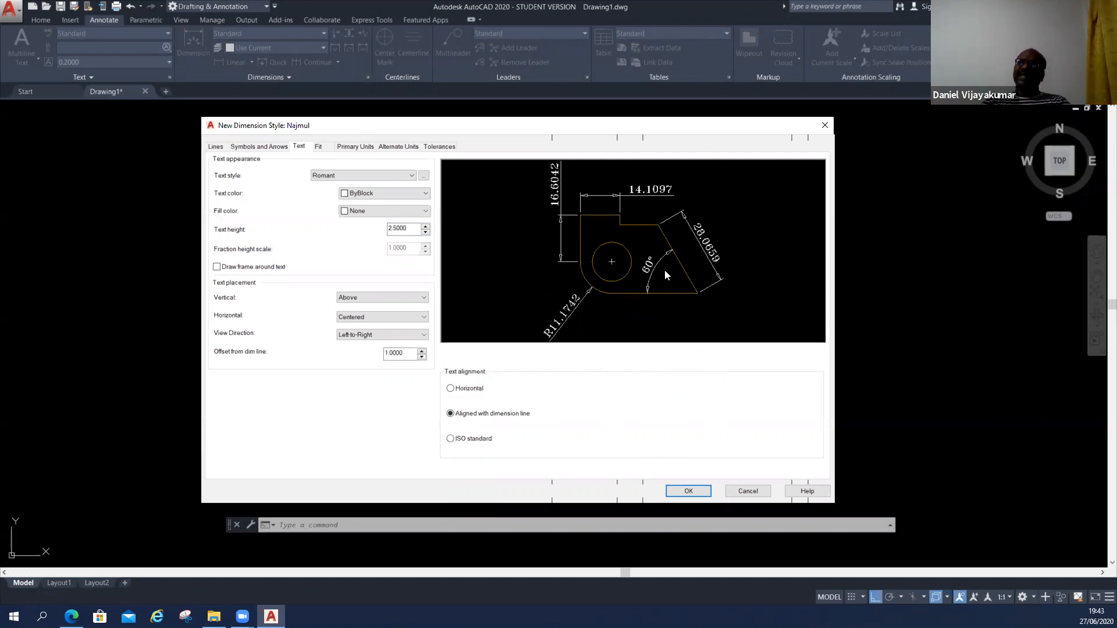
Review the dimension style's fit options and overall scale, and open its primary units settings.
{"action": "left_click", "coordinate": [320, 147]}
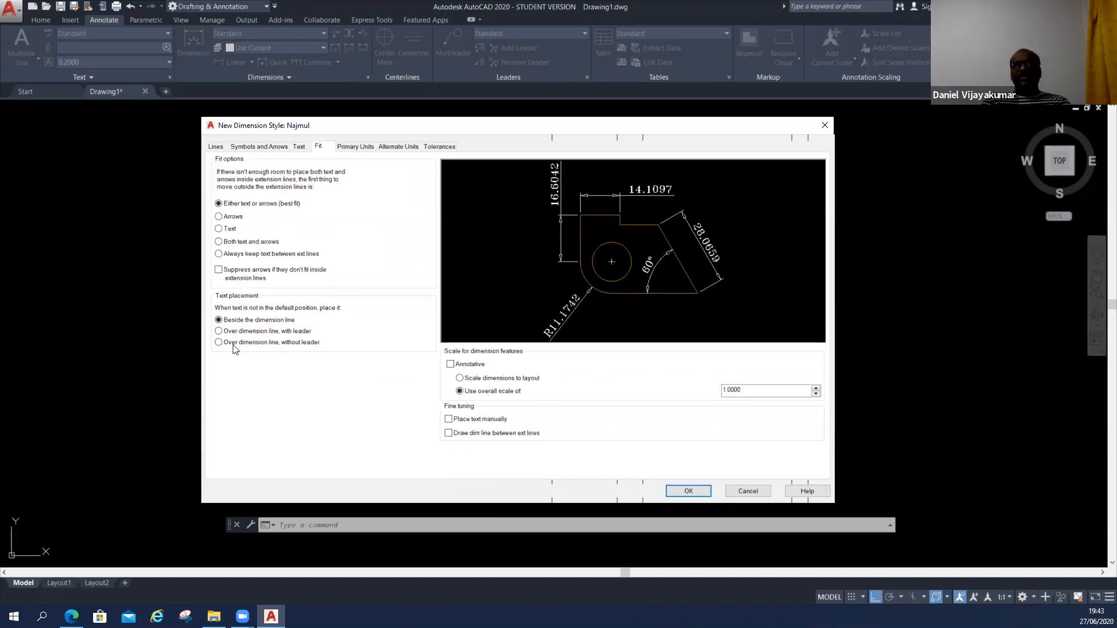
{"action": "left_click", "coordinate": [757, 391]}
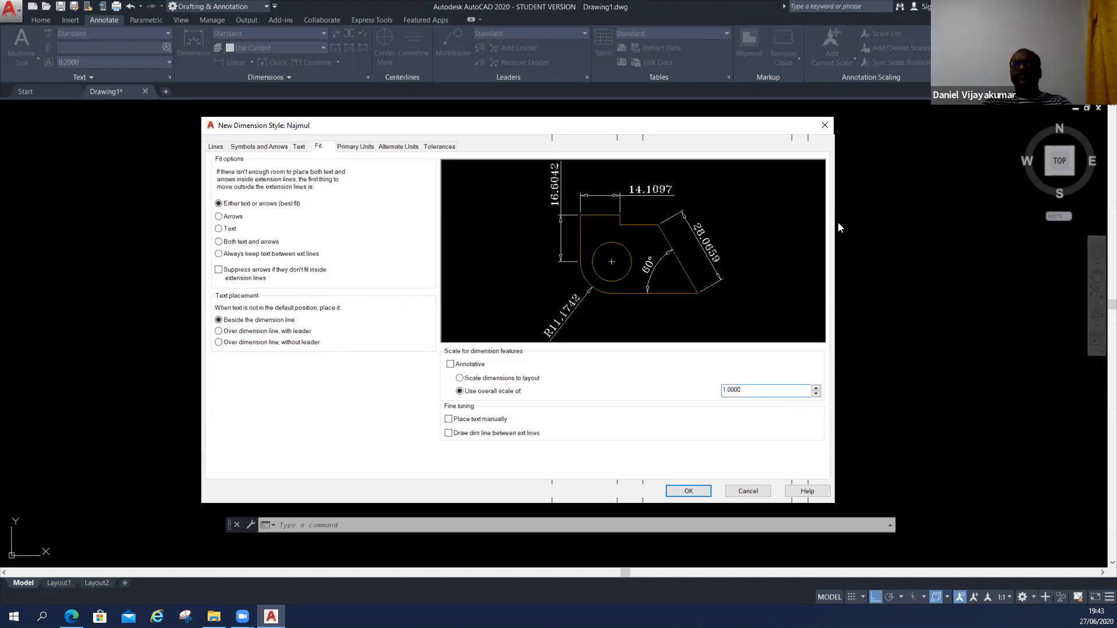
{"action": "left_click", "coordinate": [353, 147]}
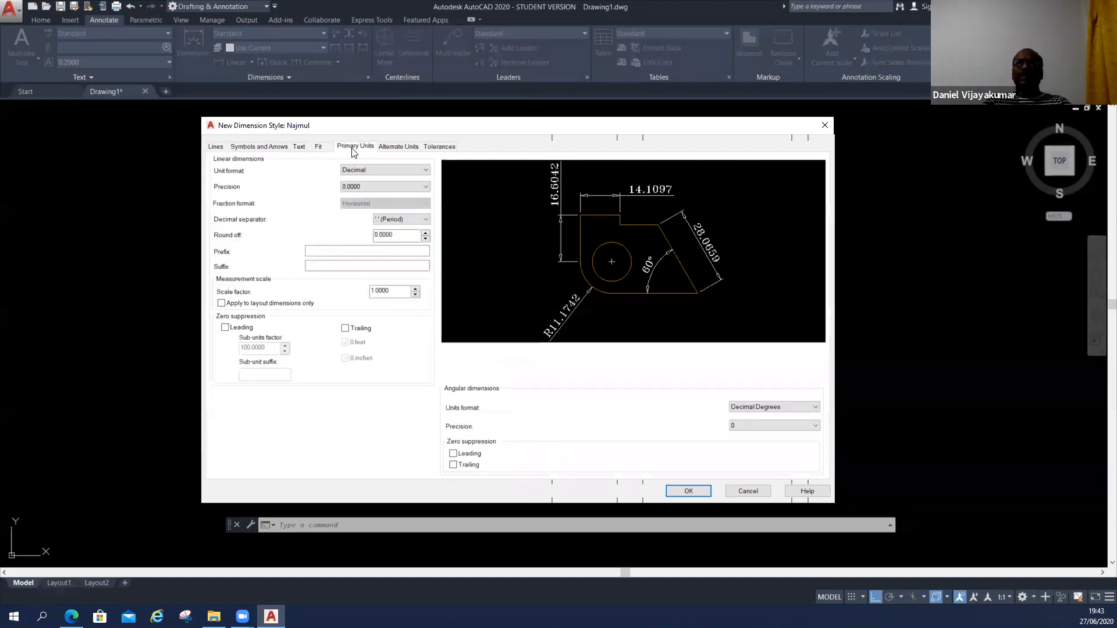
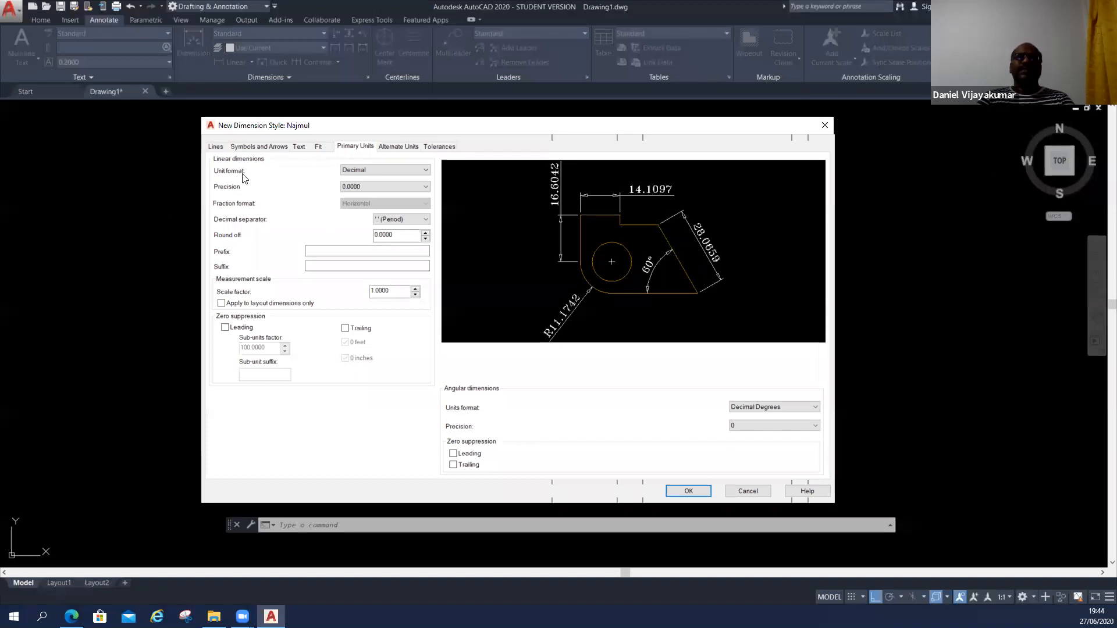
Keep Decimal as the linear unit format and set the linear precision to 0.
{"action": "left_click", "coordinate": [381, 171]}
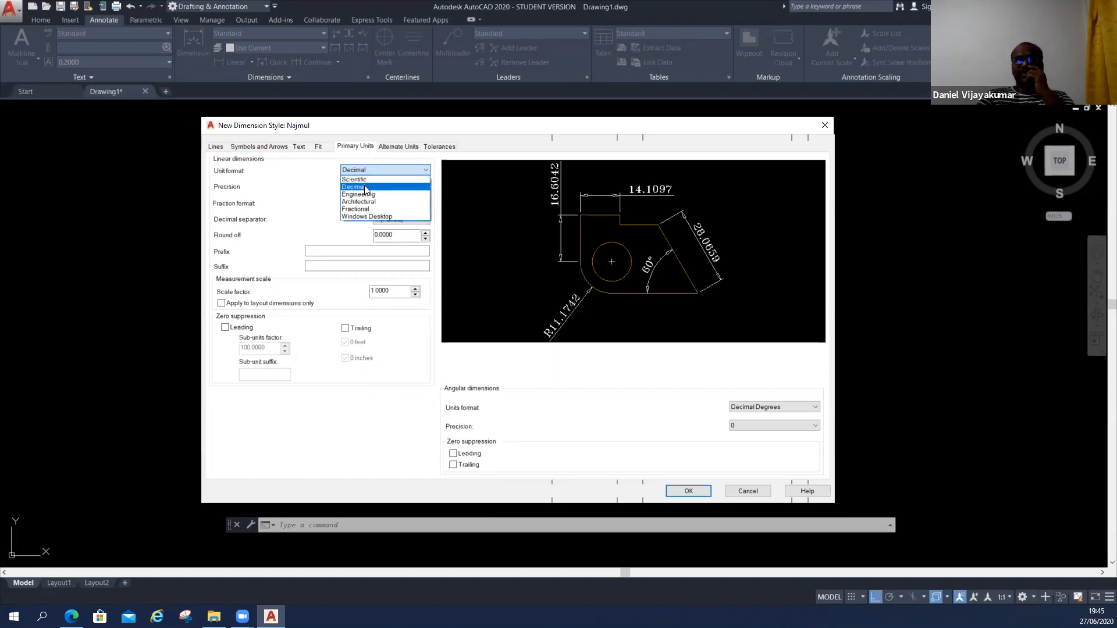
{"action": "left_click", "coordinate": [365, 186]}
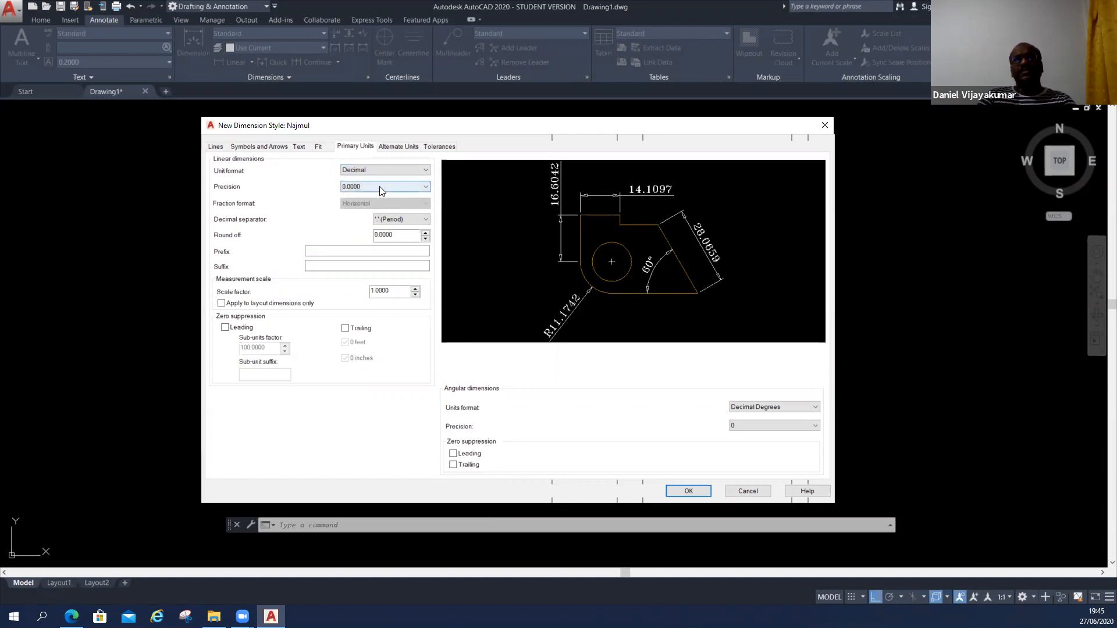
{"action": "left_click", "coordinate": [379, 186]}
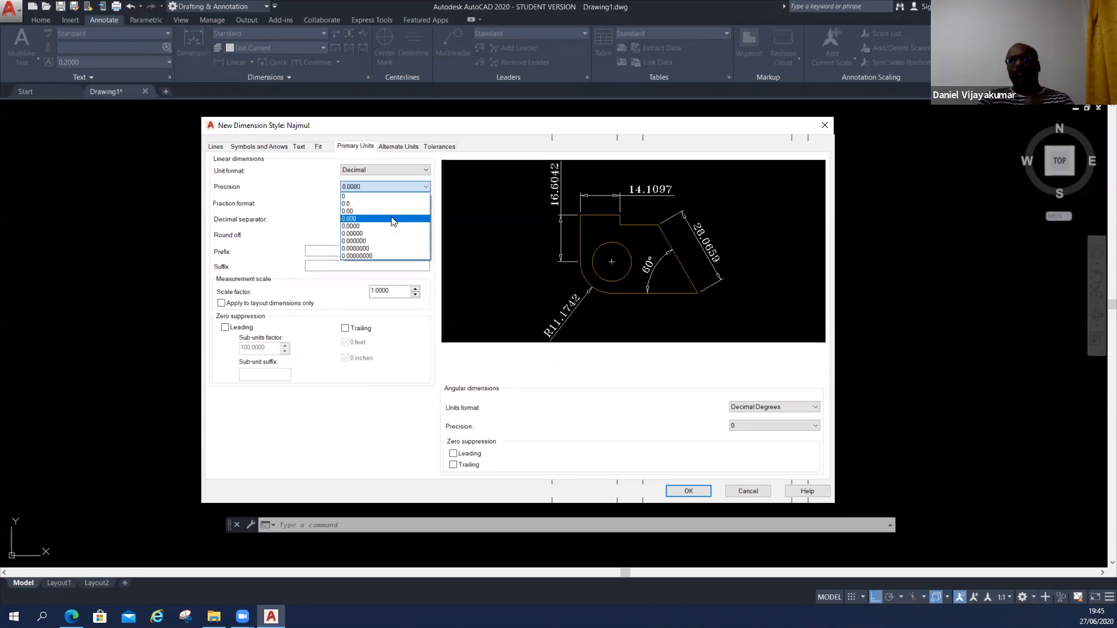
{"action": "left_click", "coordinate": [362, 198]}
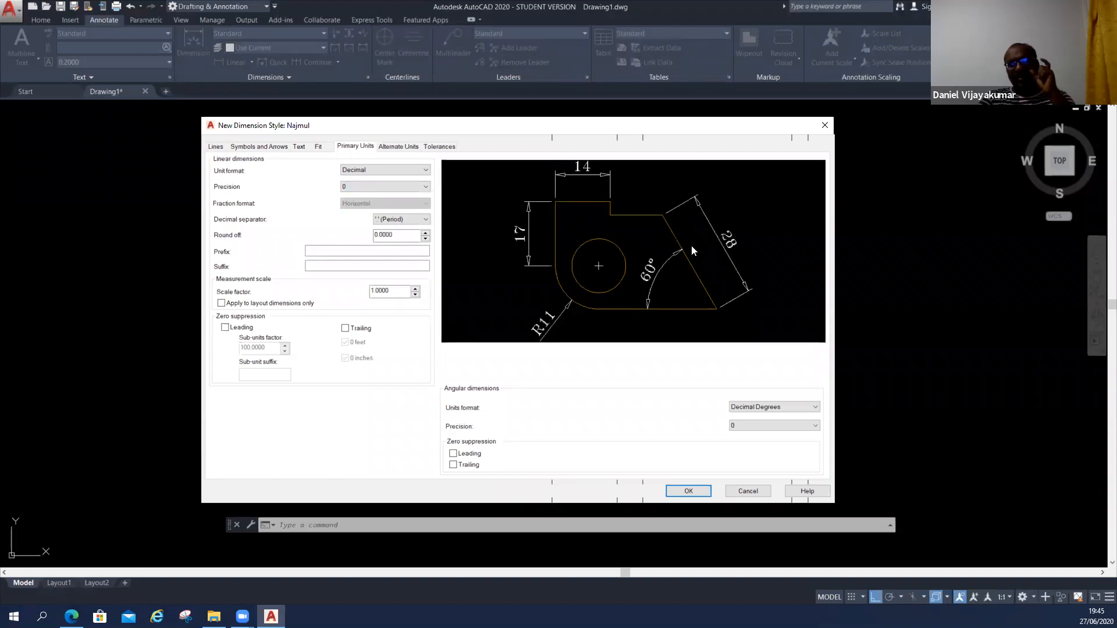
Try linear precisions of 0.0 and 0 in the dimension style, and set it to 0.0.
{"action": "left_click", "coordinate": [360, 189]}
{"action": "left_click", "coordinate": [384, 205]}
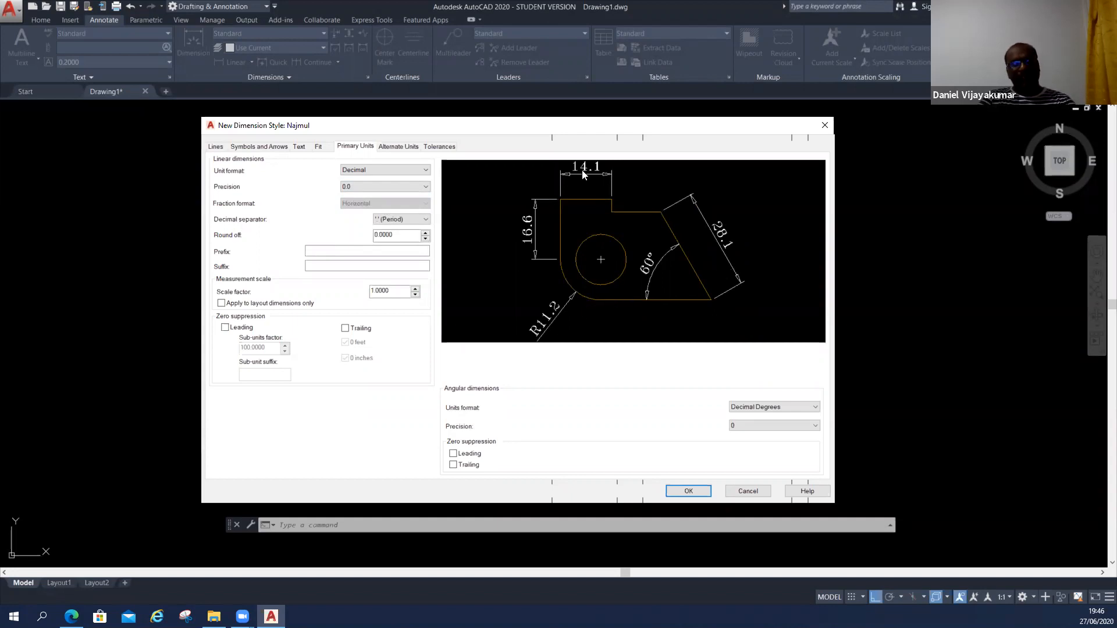
{"action": "left_click", "coordinate": [402, 187]}
{"action": "left_click", "coordinate": [349, 195]}
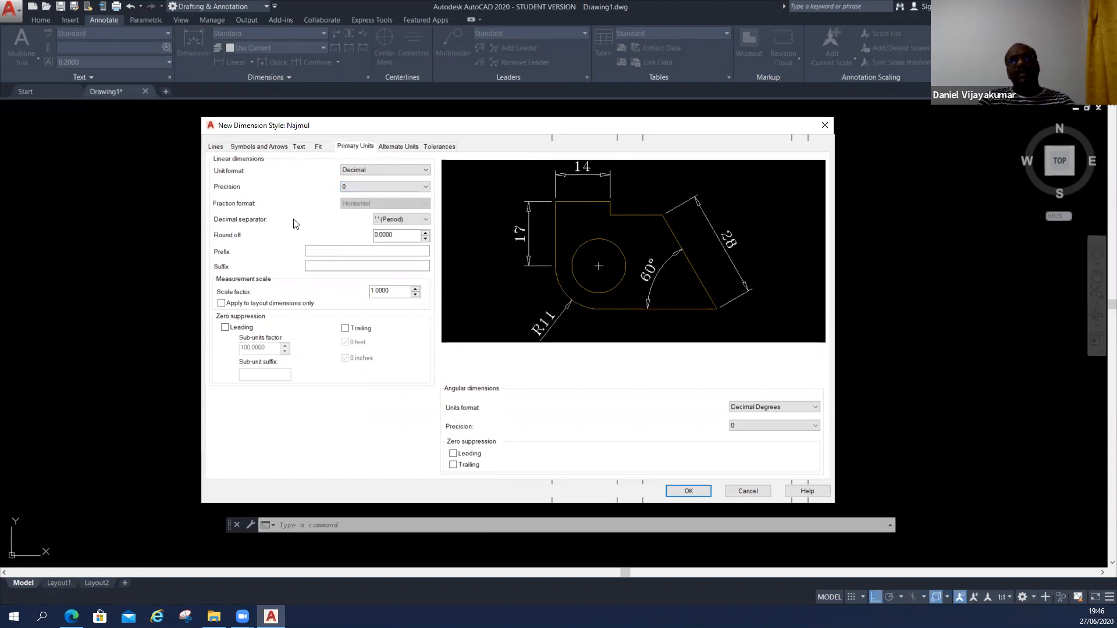
{"action": "left_click", "coordinate": [359, 186]}
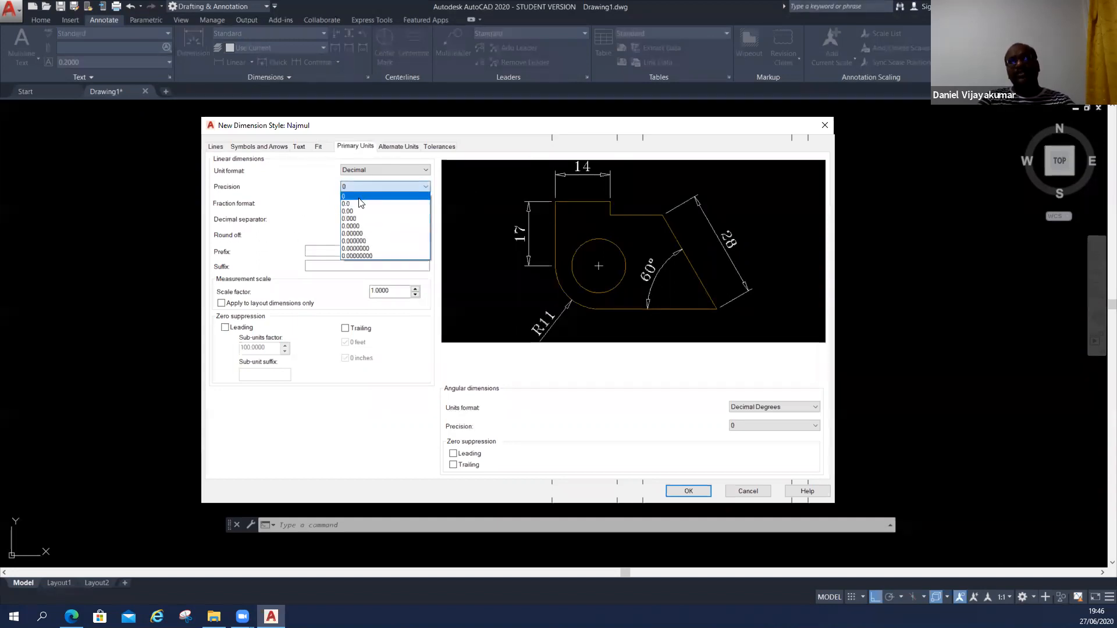
{"action": "left_click", "coordinate": [358, 203]}
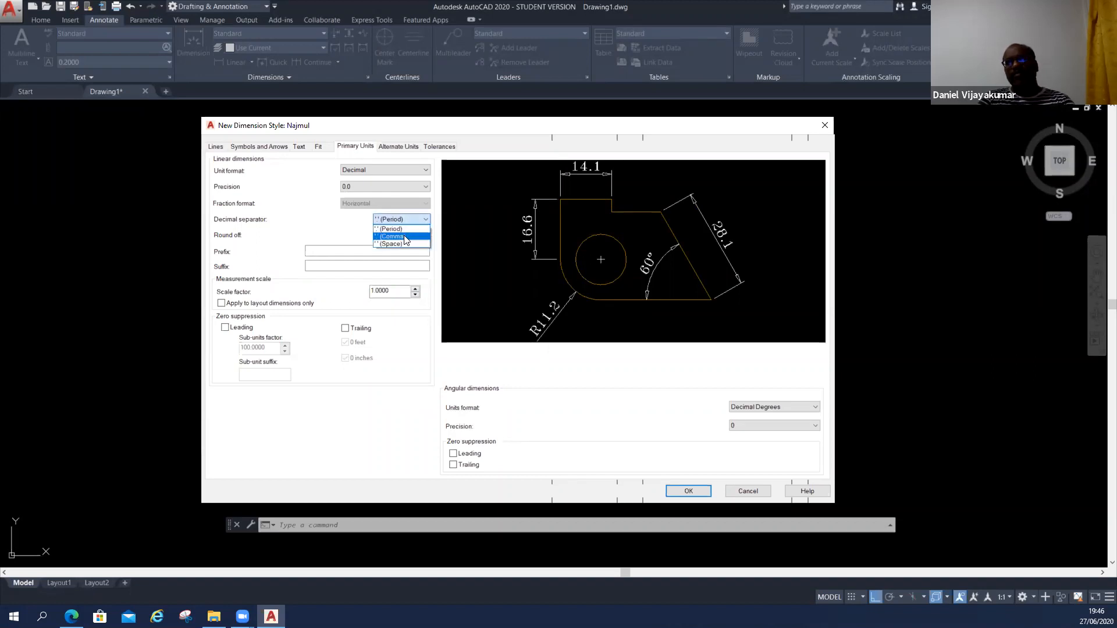
Try Comma and Space as the decimal separator, and return it to Period.
{"action": "left_click", "coordinate": [404, 236]}
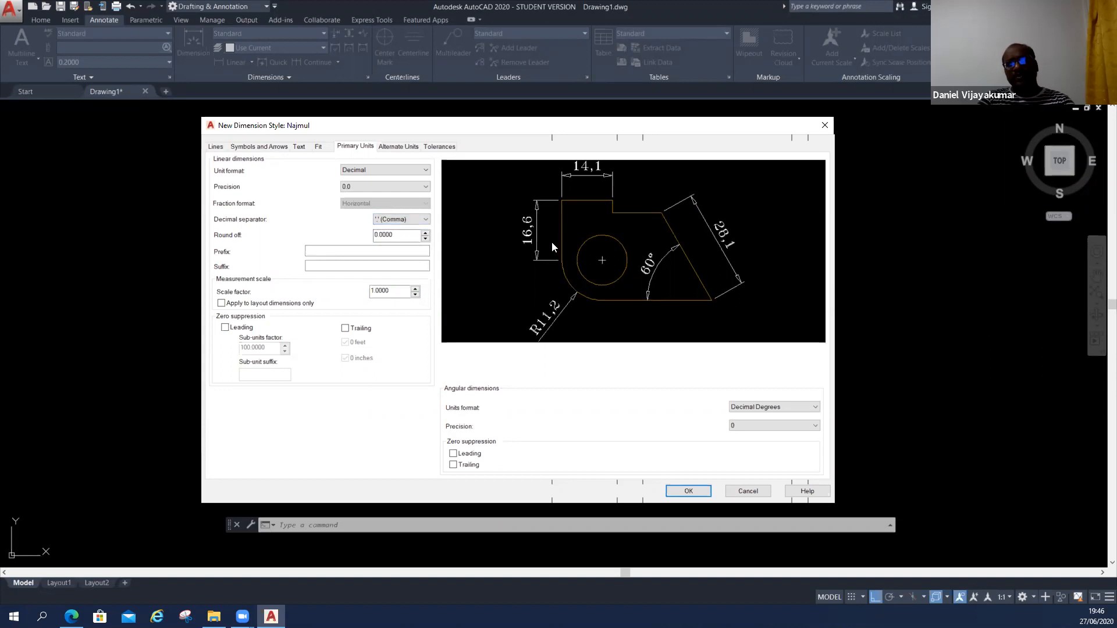
{"action": "left_click", "coordinate": [398, 219]}
{"action": "left_click", "coordinate": [398, 243]}
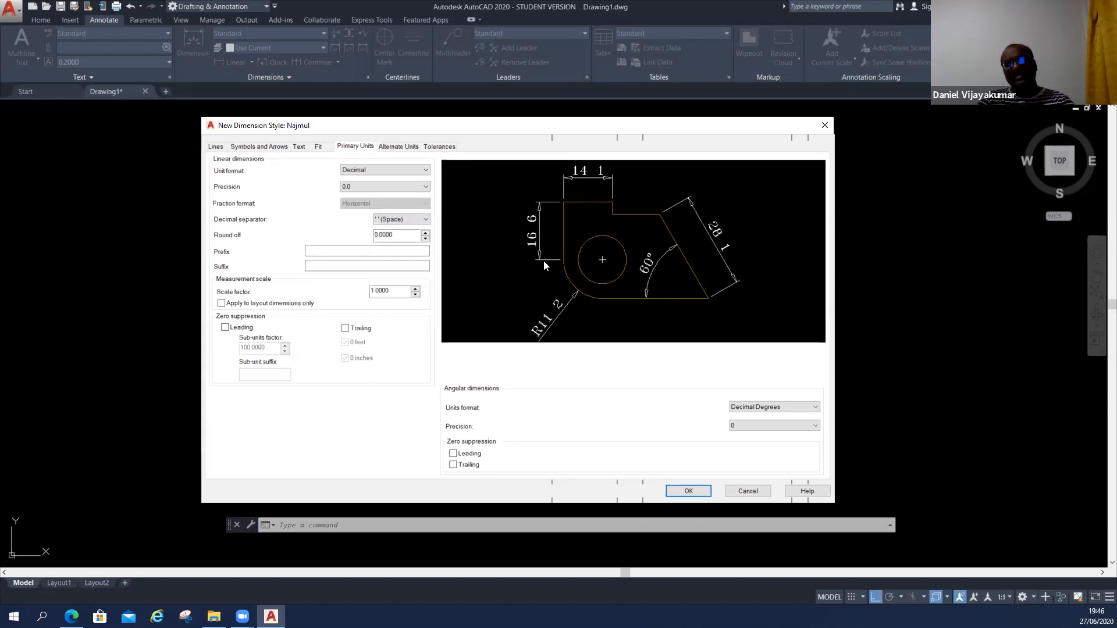
{"action": "left_click", "coordinate": [385, 218]}
{"action": "left_click", "coordinate": [390, 229]}
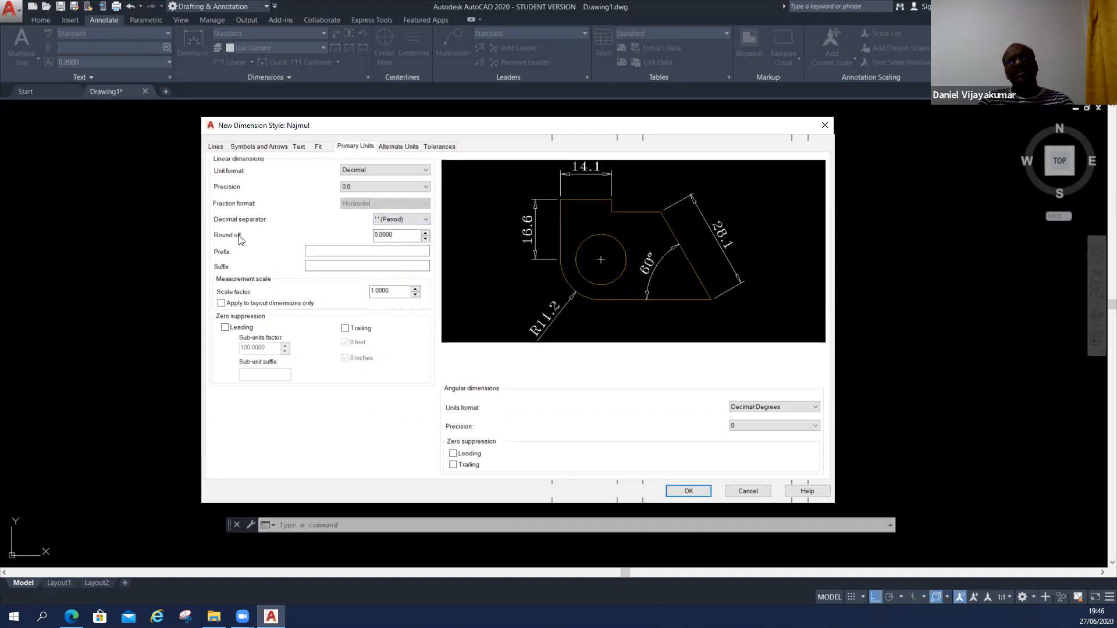
Set the round-off value for linear dimensions to 1 and the linear precision to 0.
{"action": "double_click", "coordinate": [384, 234]}
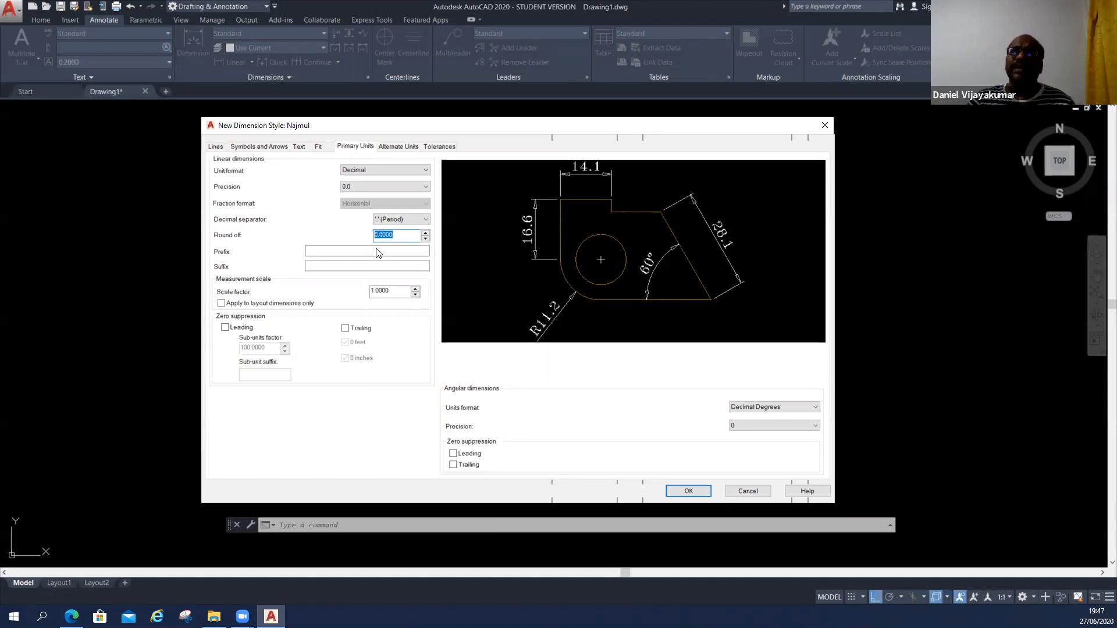
{"action": "left_click", "coordinate": [377, 233]}
{"action": "double_click", "coordinate": [377, 234]}
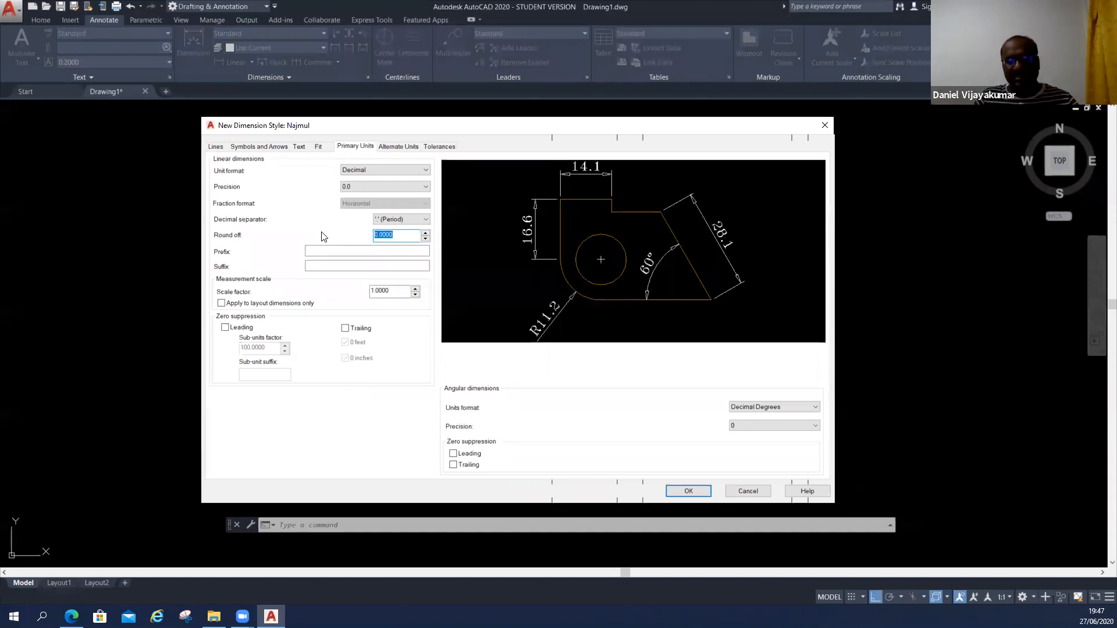
{"action": "type", "text": "1"}
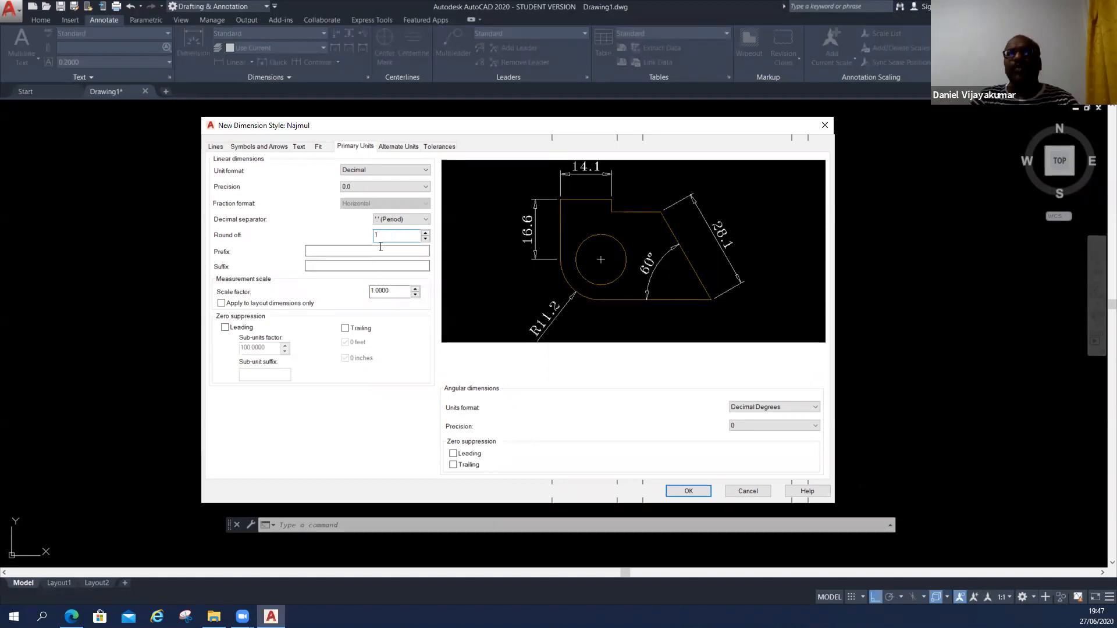
{"action": "left_click", "coordinate": [366, 255]}
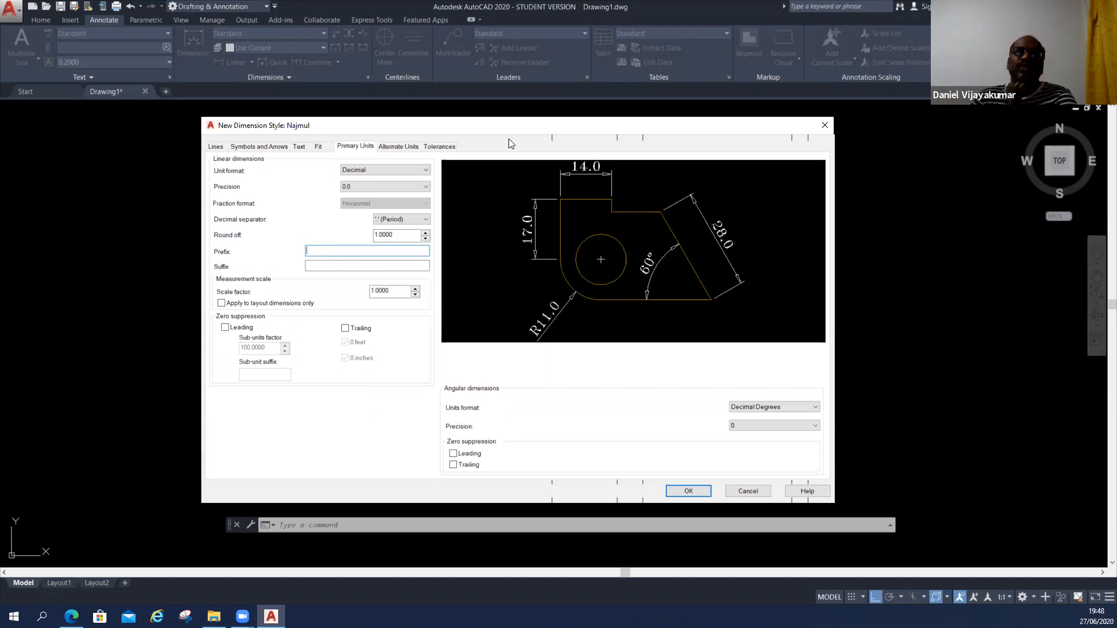
{"action": "left_click", "coordinate": [411, 187]}
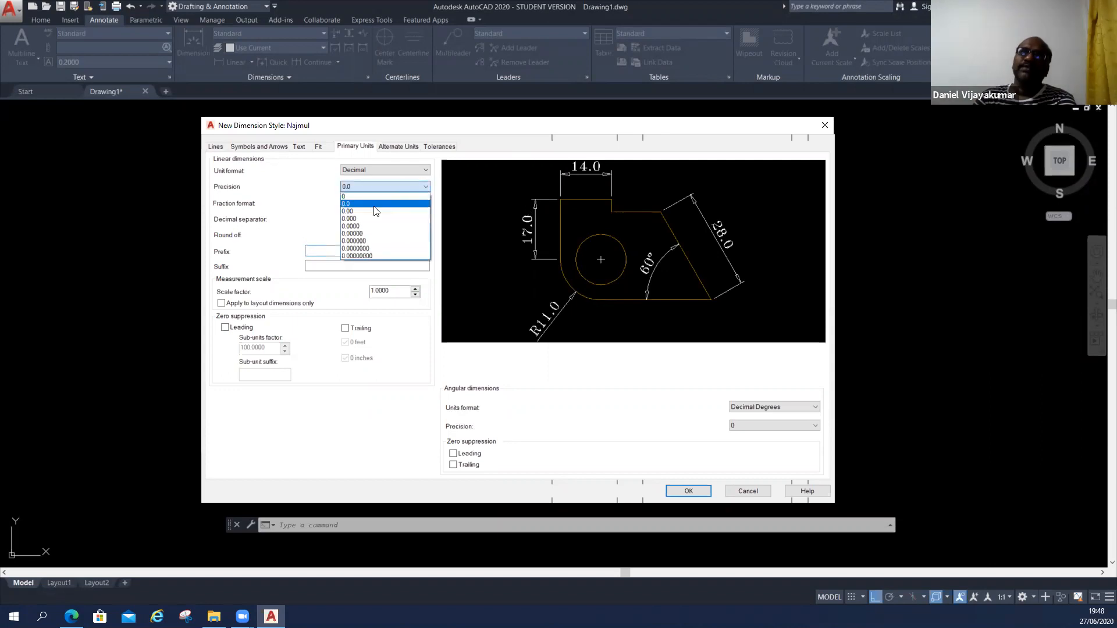
{"action": "left_click", "coordinate": [360, 198]}
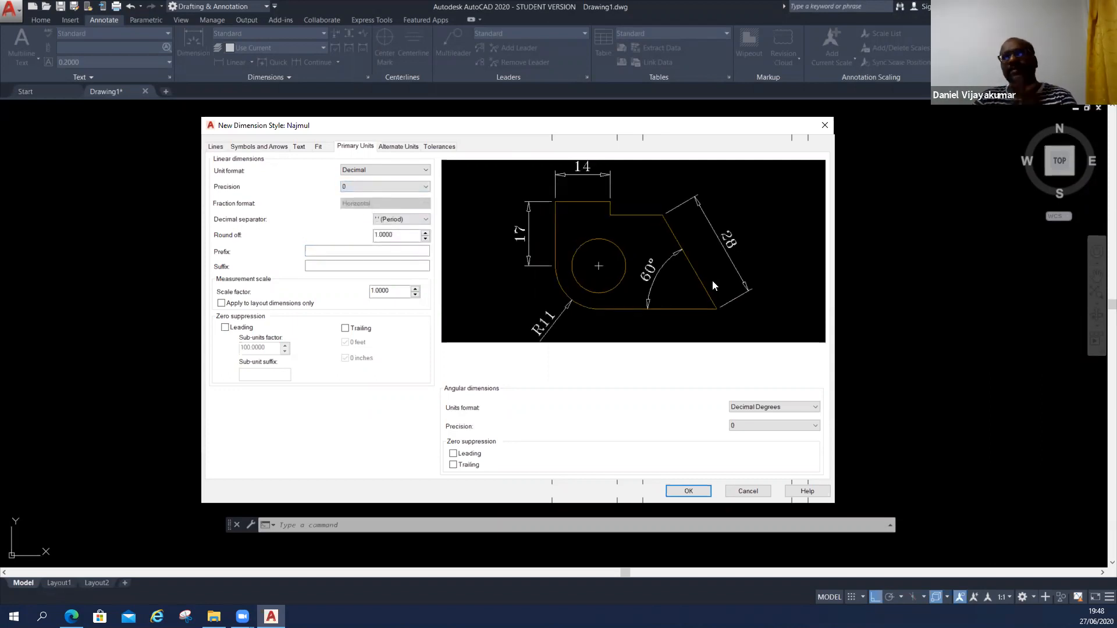
Try "dia" and "mm" as the linear dimension prefix, and clear the prefix.
{"action": "left_click", "coordinate": [320, 253]}
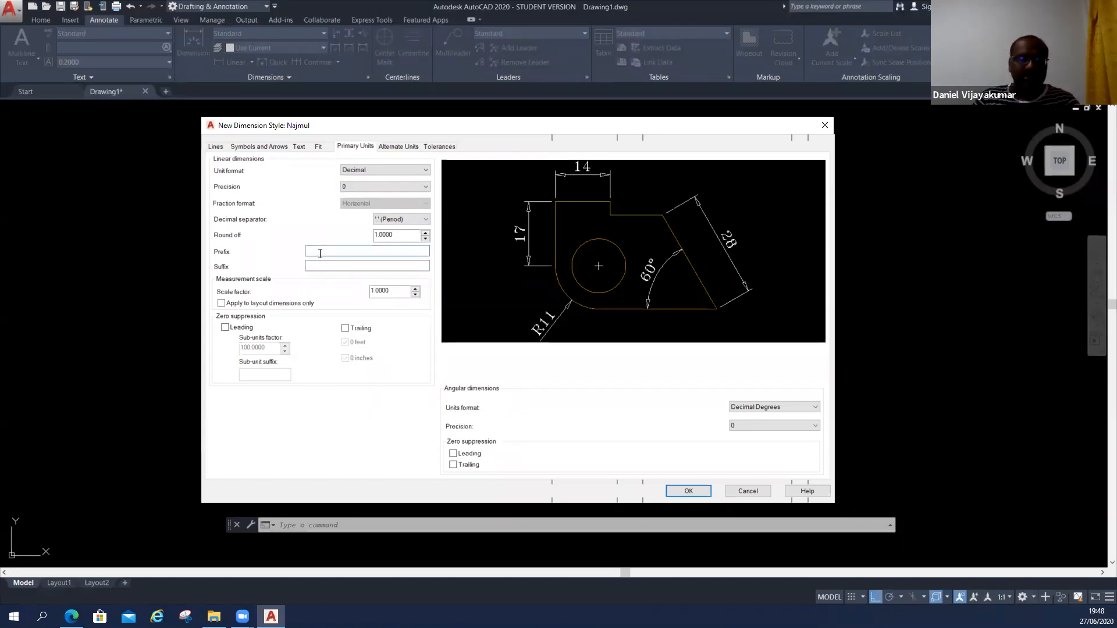
{"action": "type", "text": "dia"}
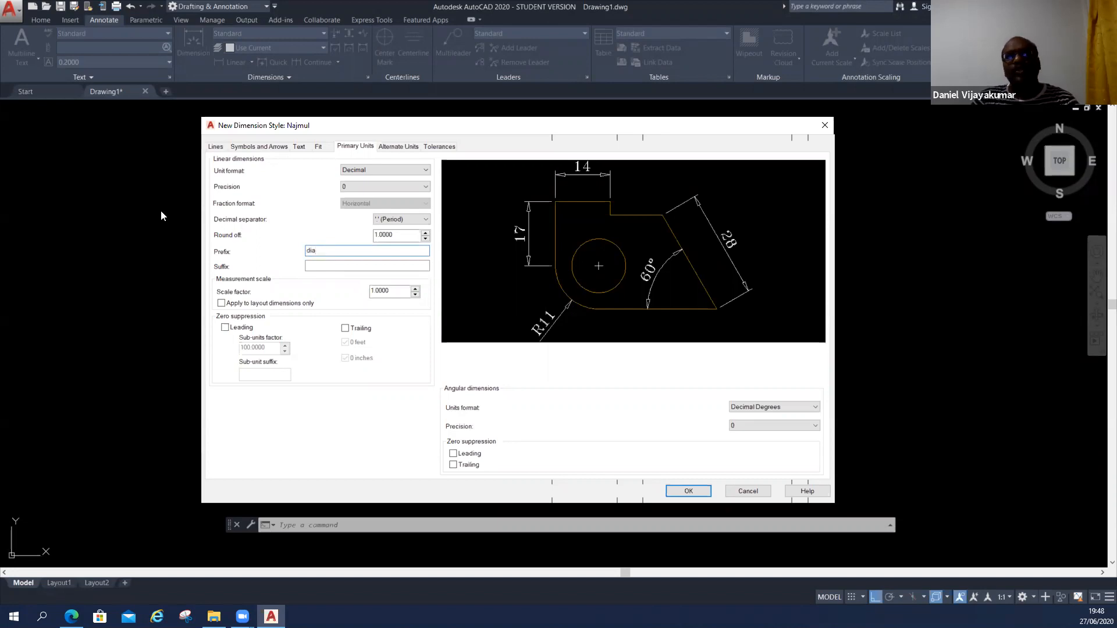
{"action": "key", "text": "Tab"}
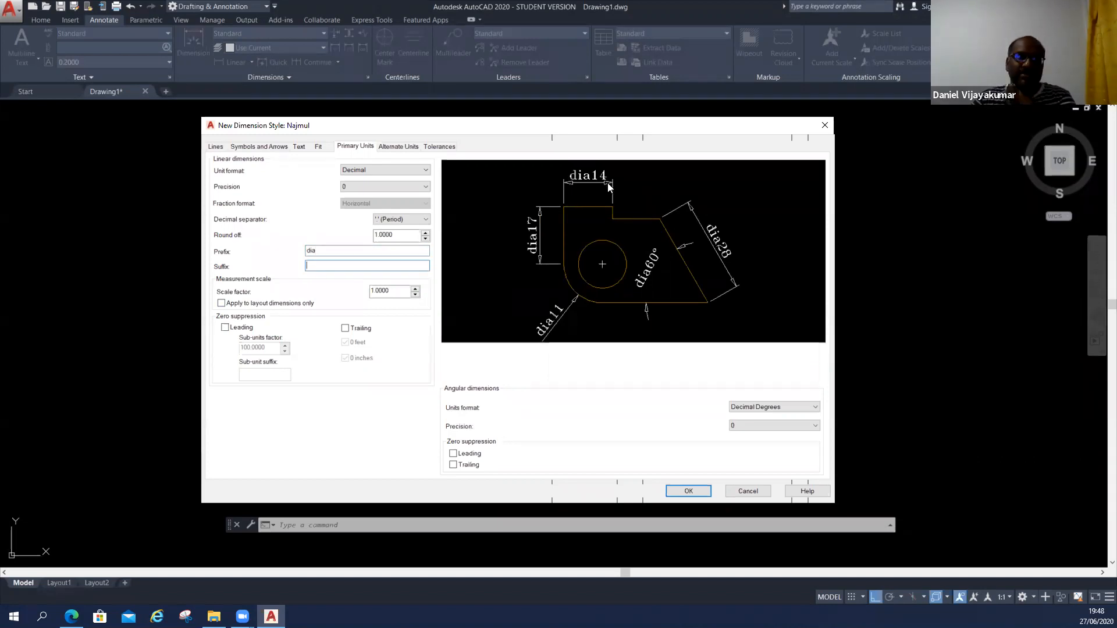
{"action": "double_click", "coordinate": [326, 251]}
{"action": "type", "text": "mm"}
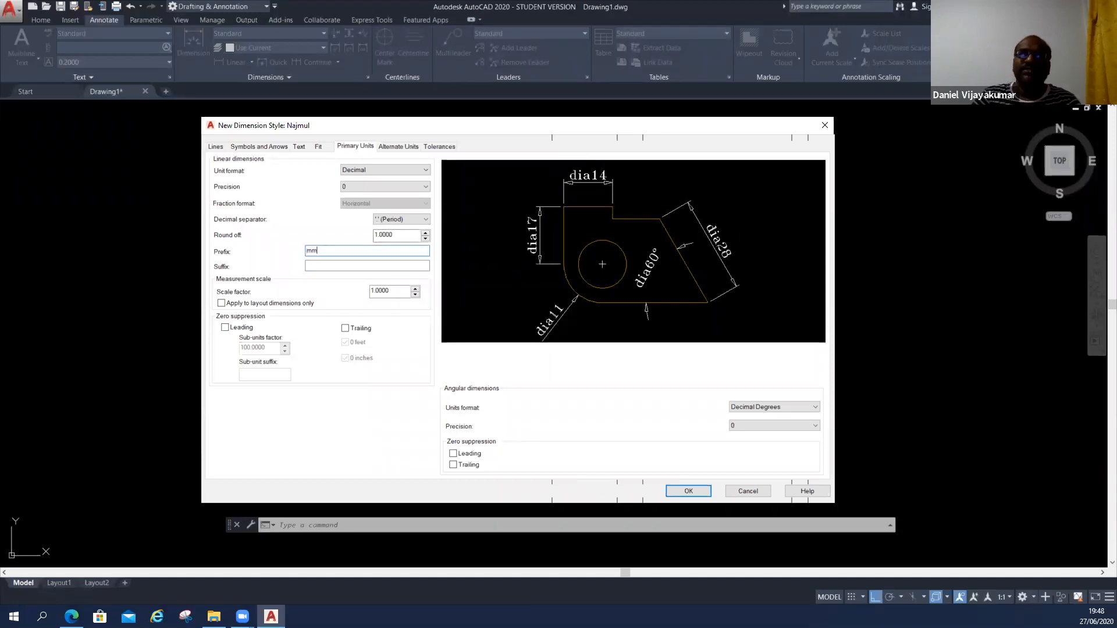
{"action": "left_click", "coordinate": [366, 266]}
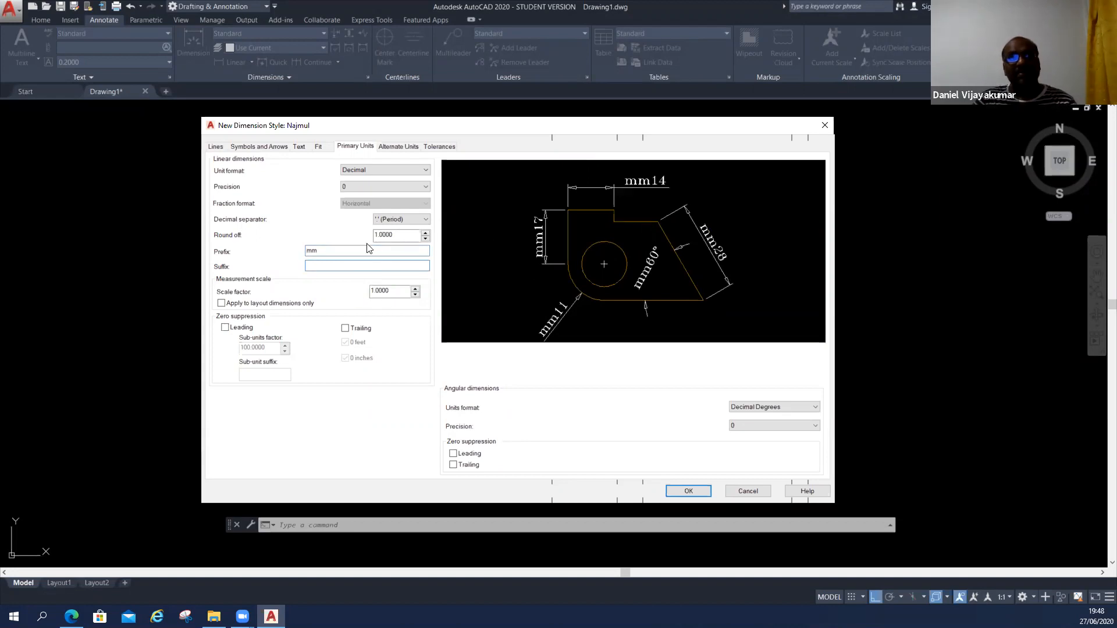
{"action": "double_click", "coordinate": [325, 251]}
{"action": "key", "text": "BackSpace"}
Try "mm" as the linear dimension suffix, and clear the suffix.
{"action": "left_click", "coordinate": [312, 267]}
{"action": "type", "text": "mm"}
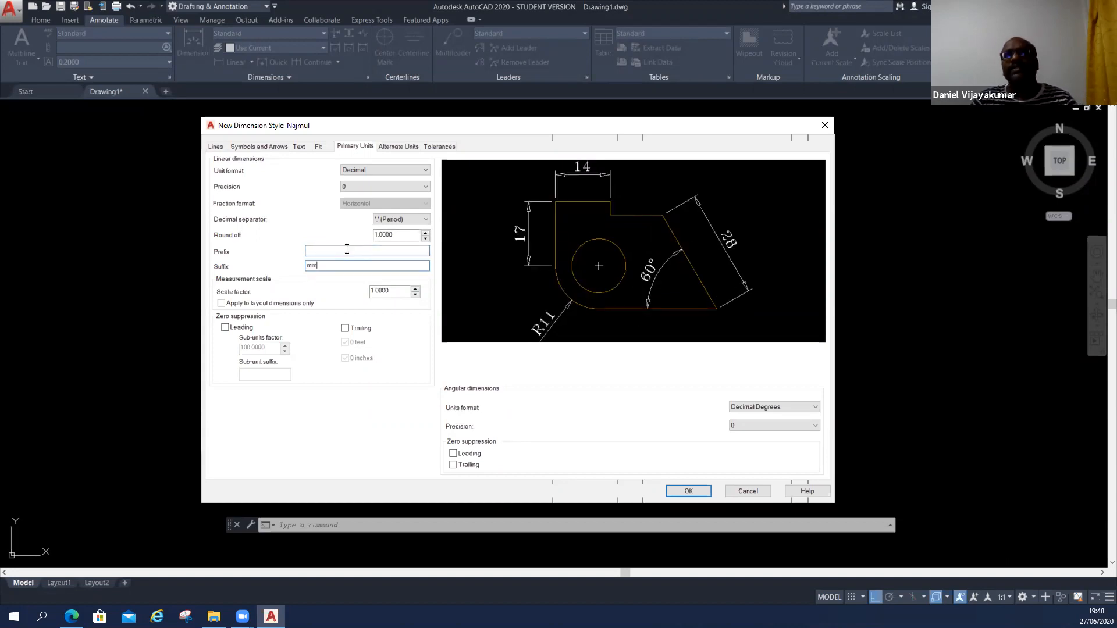
{"action": "left_click", "coordinate": [347, 250]}
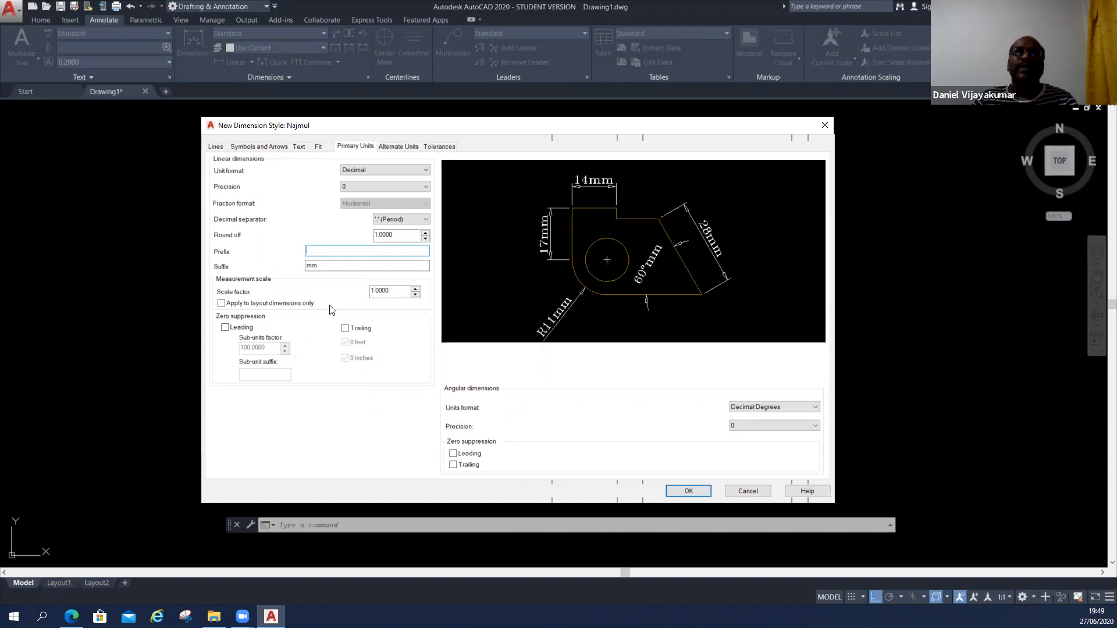
{"action": "left_click", "coordinate": [332, 267]}
{"action": "key", "text": "BackSpace"}
{"action": "key", "text": "BackSpace"}
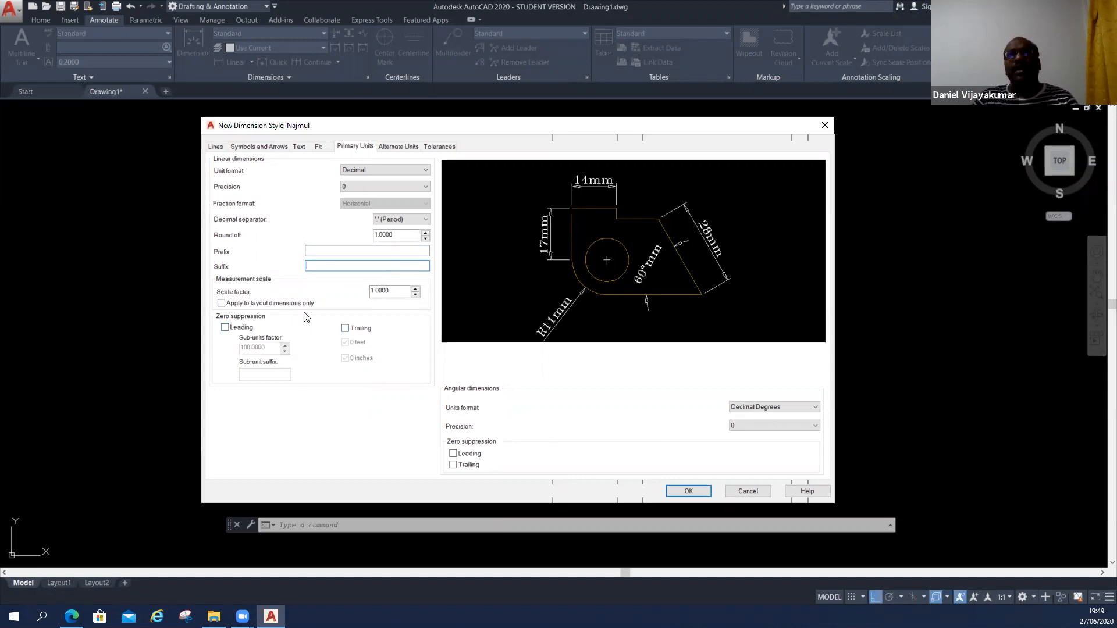
{"action": "left_click", "coordinate": [367, 145]}
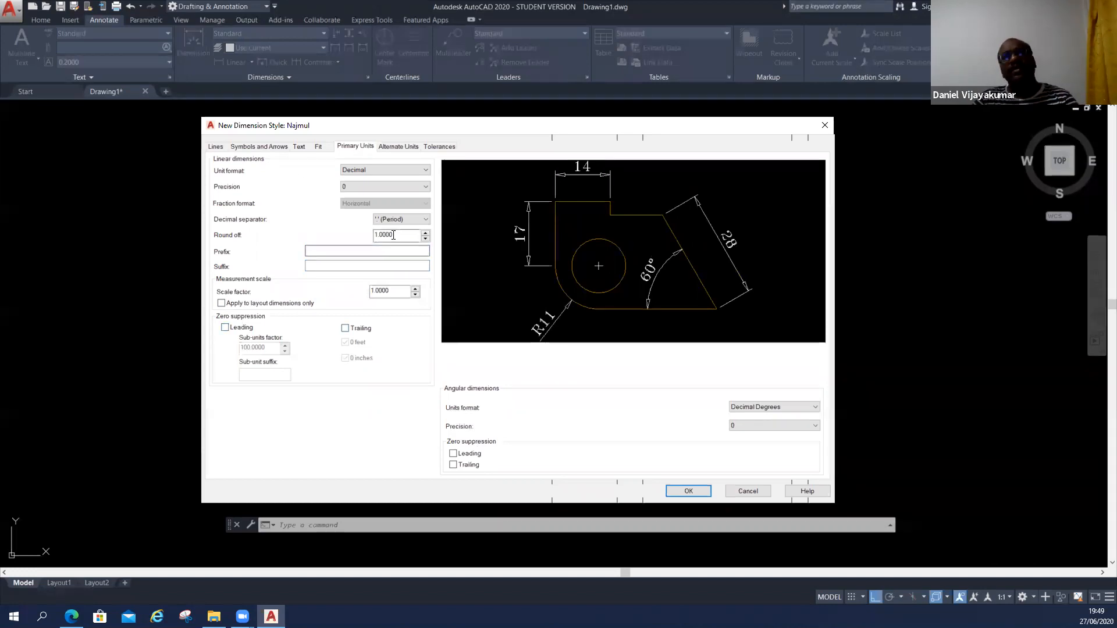
Turn on the display of alternate units and set their unit format to Engineering.
{"action": "left_click", "coordinate": [400, 147]}
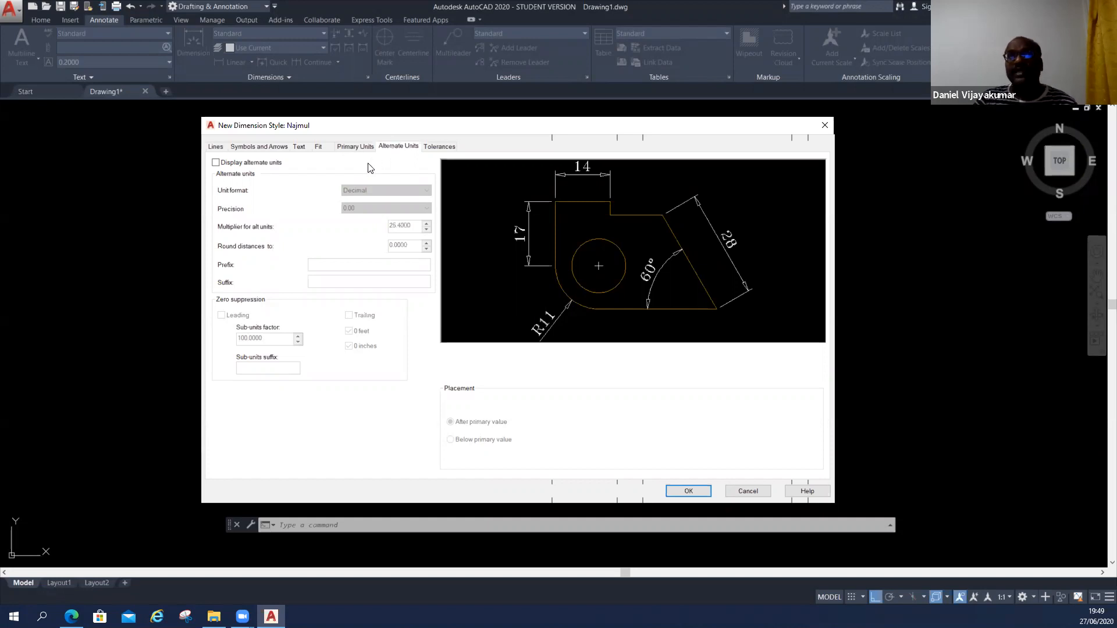
{"action": "left_click", "coordinate": [216, 162]}
{"action": "left_click", "coordinate": [396, 194]}
{"action": "left_click", "coordinate": [391, 213]}
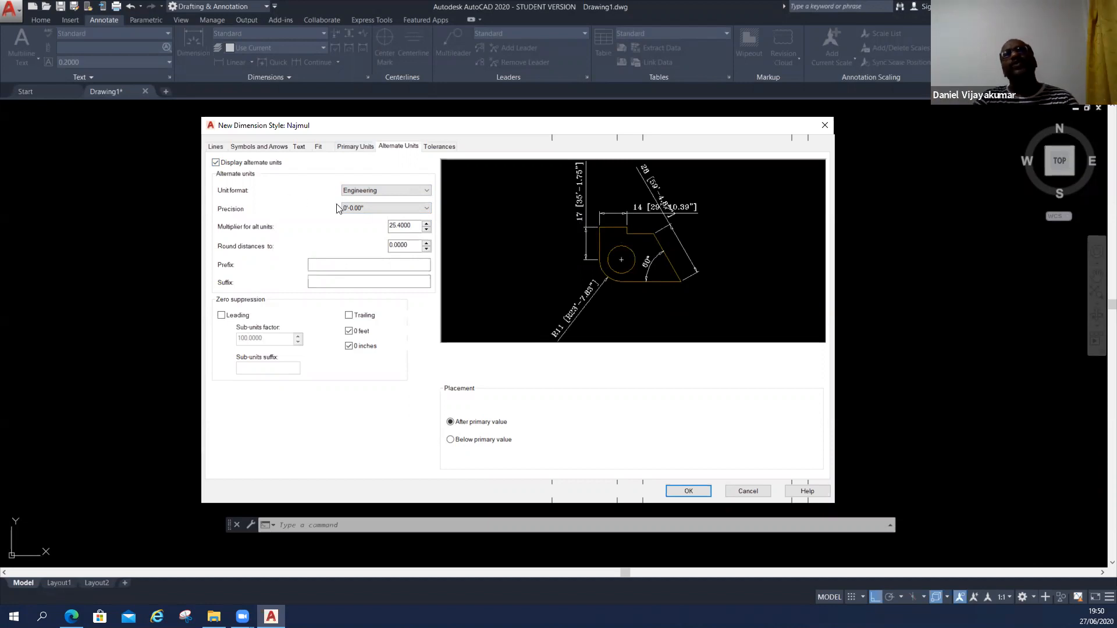
Compare with the primary units, set the alternate units' precision to 0'-0", and turn off the alternate units display.
{"action": "left_click", "coordinate": [355, 147]}
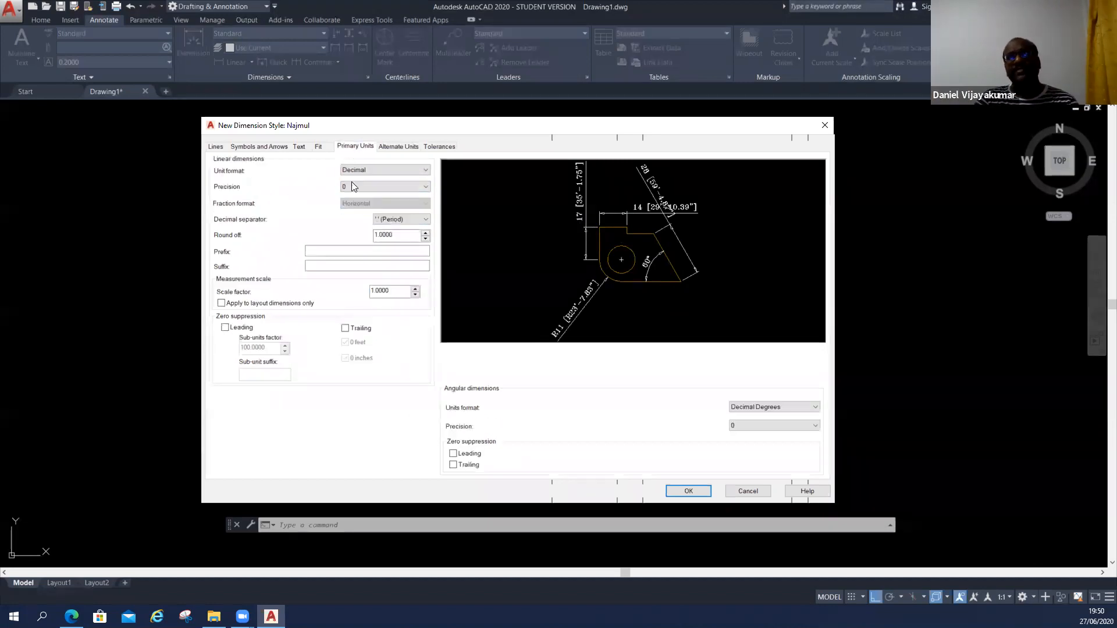
{"action": "left_click", "coordinate": [398, 147]}
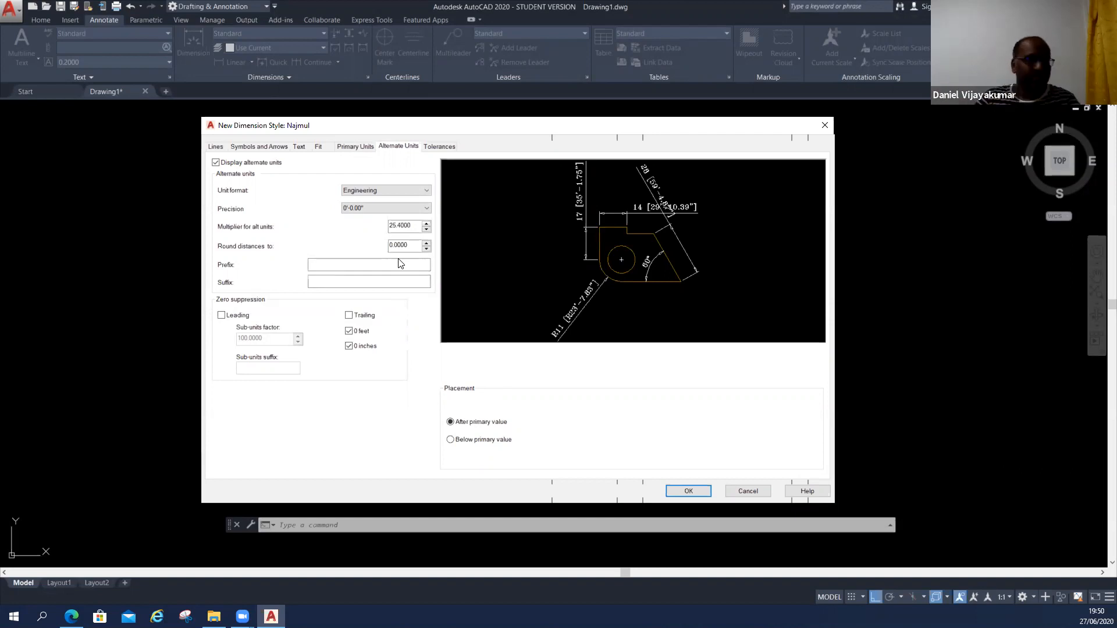
{"action": "left_click", "coordinate": [381, 209]}
{"action": "left_click", "coordinate": [372, 217]}
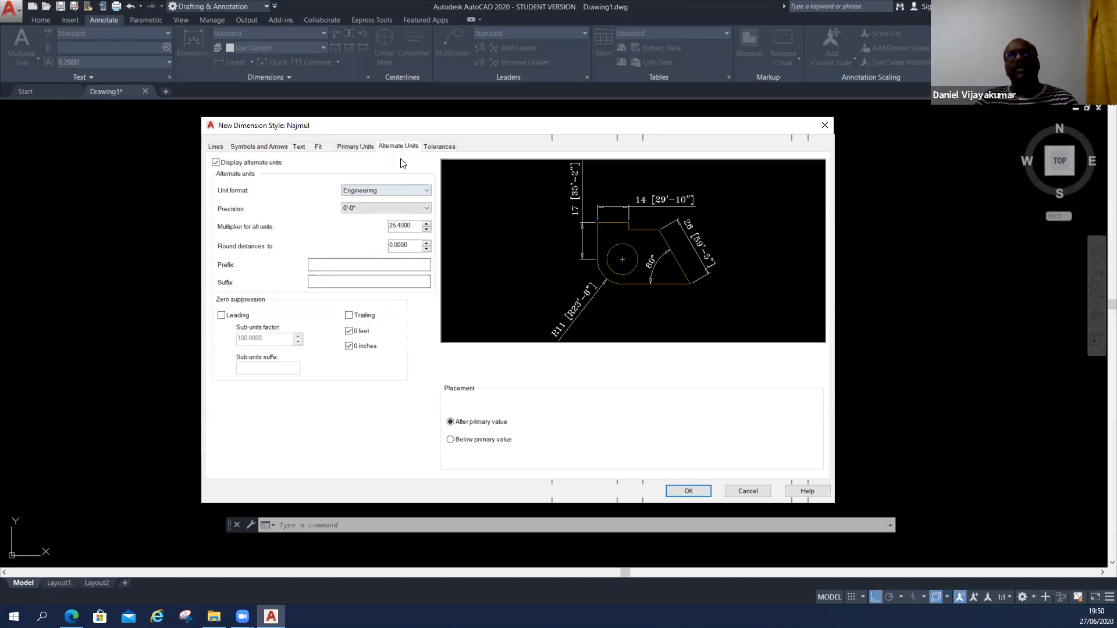
{"action": "left_click", "coordinate": [216, 163]}
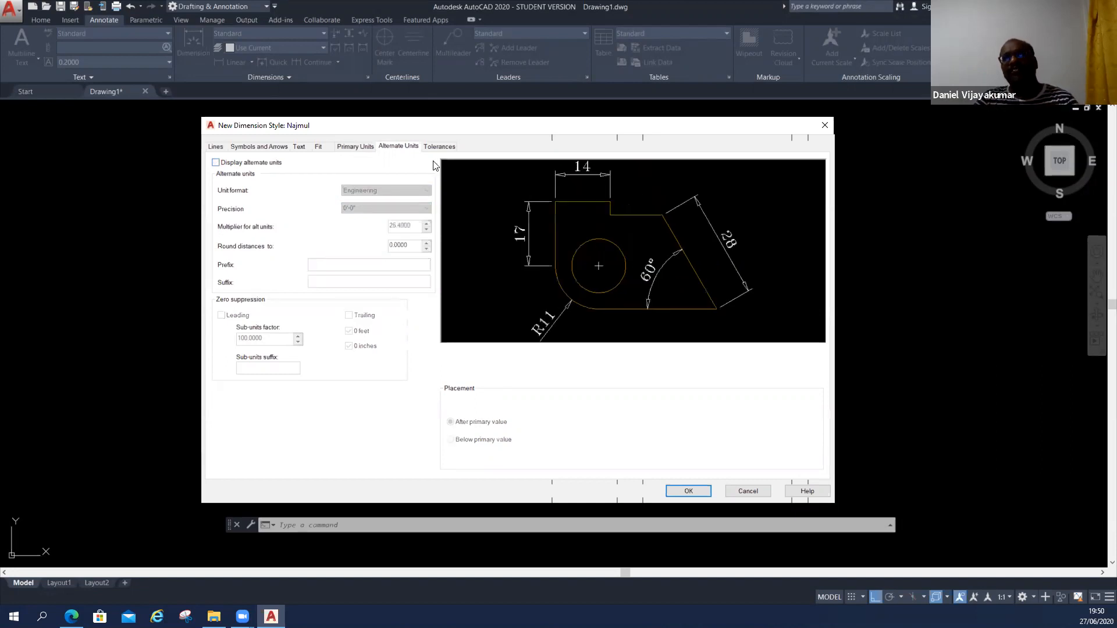
Set the dimension style's tolerance method to Basic.
{"action": "left_click", "coordinate": [439, 147]}
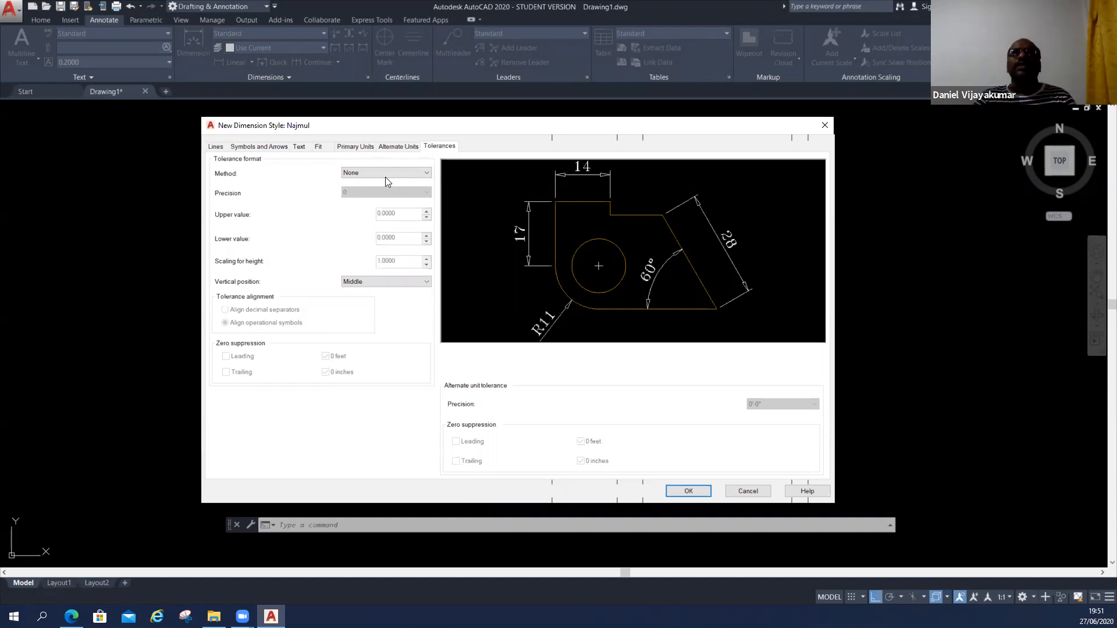
{"action": "left_click", "coordinate": [386, 174]}
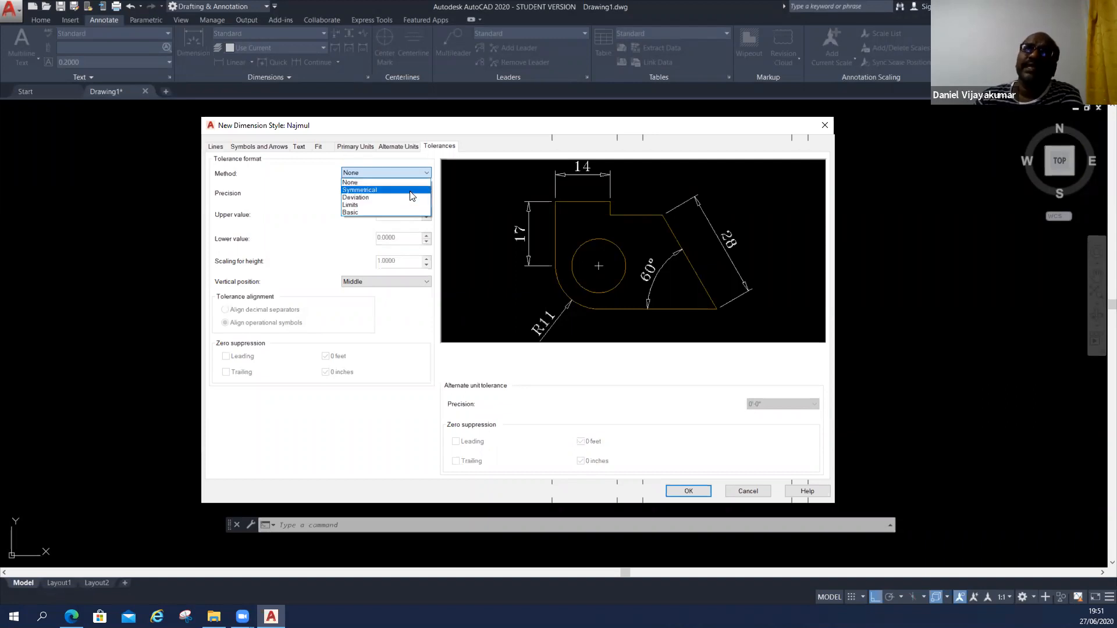
{"action": "left_click", "coordinate": [384, 212]}
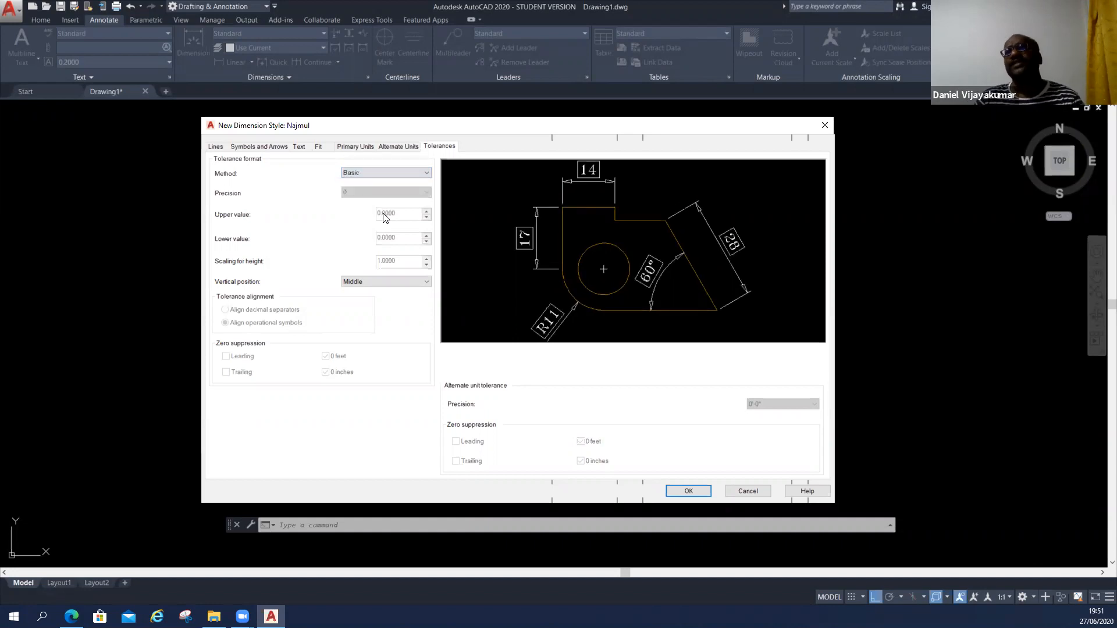
Set the dimension style's tolerance method to Limits with upper and lower values of 1.
{"action": "left_click", "coordinate": [391, 173]}
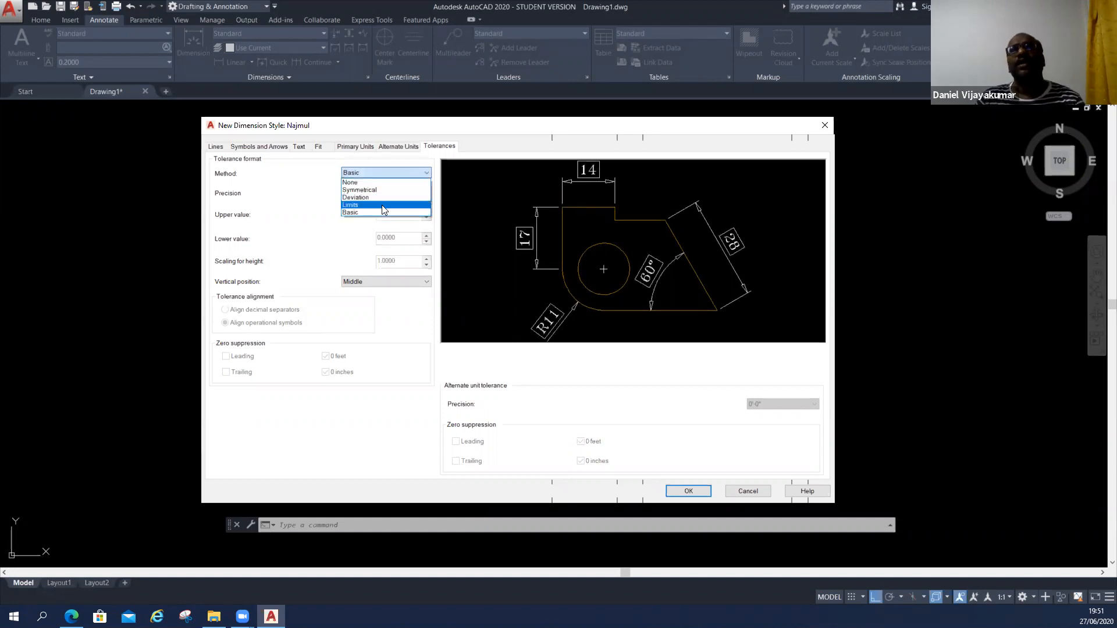
{"action": "left_click", "coordinate": [382, 205]}
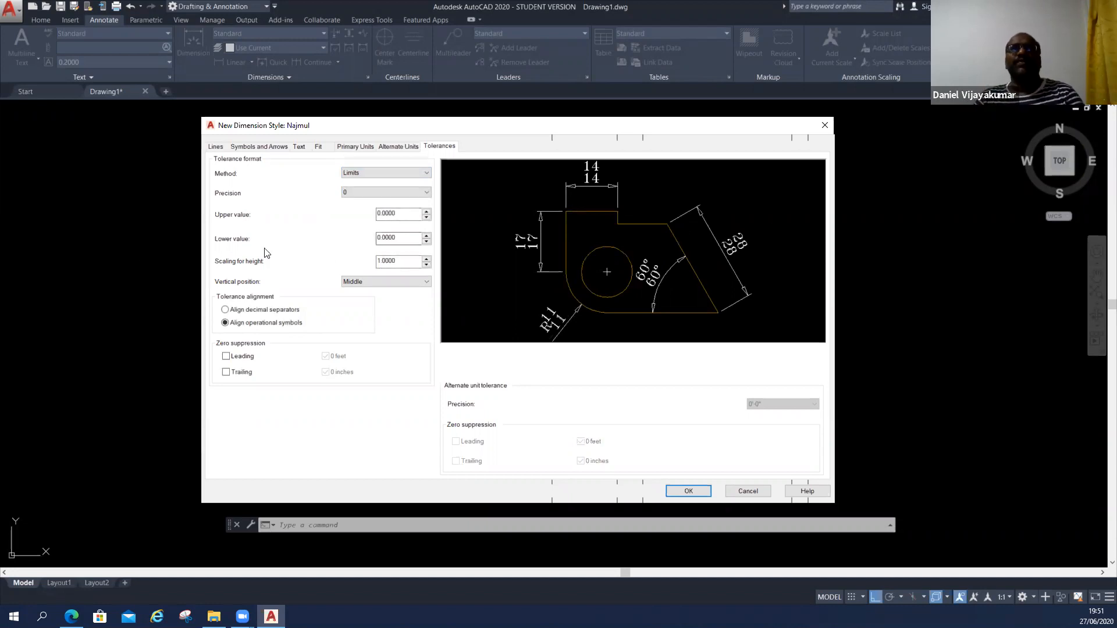
{"action": "double_click", "coordinate": [399, 214]}
{"action": "type", "text": "1"}
{"action": "key", "text": "Tab"}
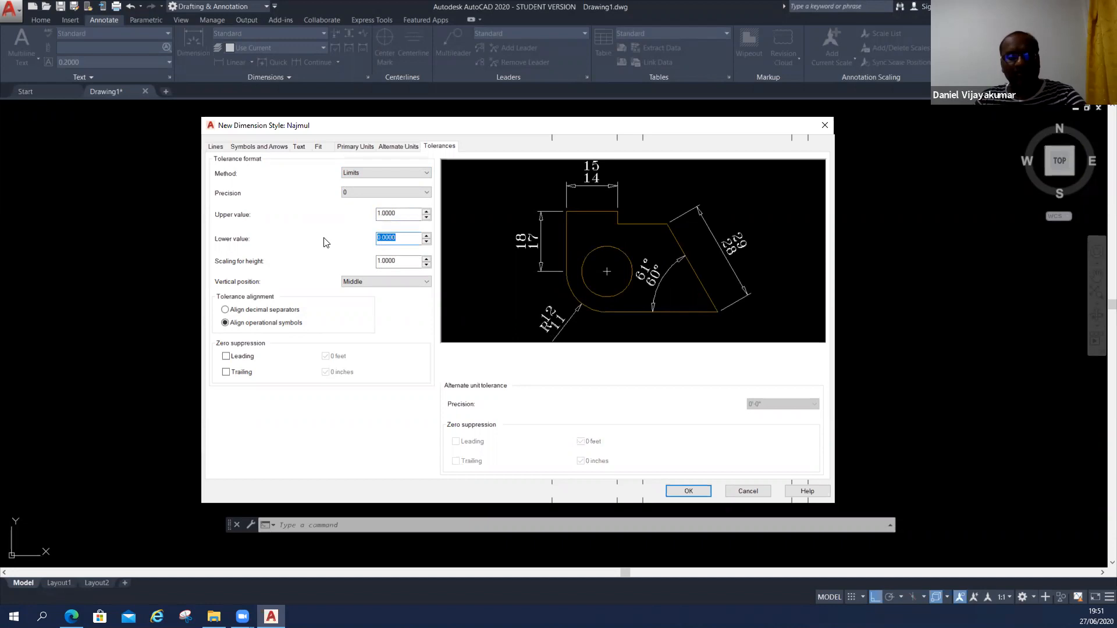
{"action": "type", "text": "1"}
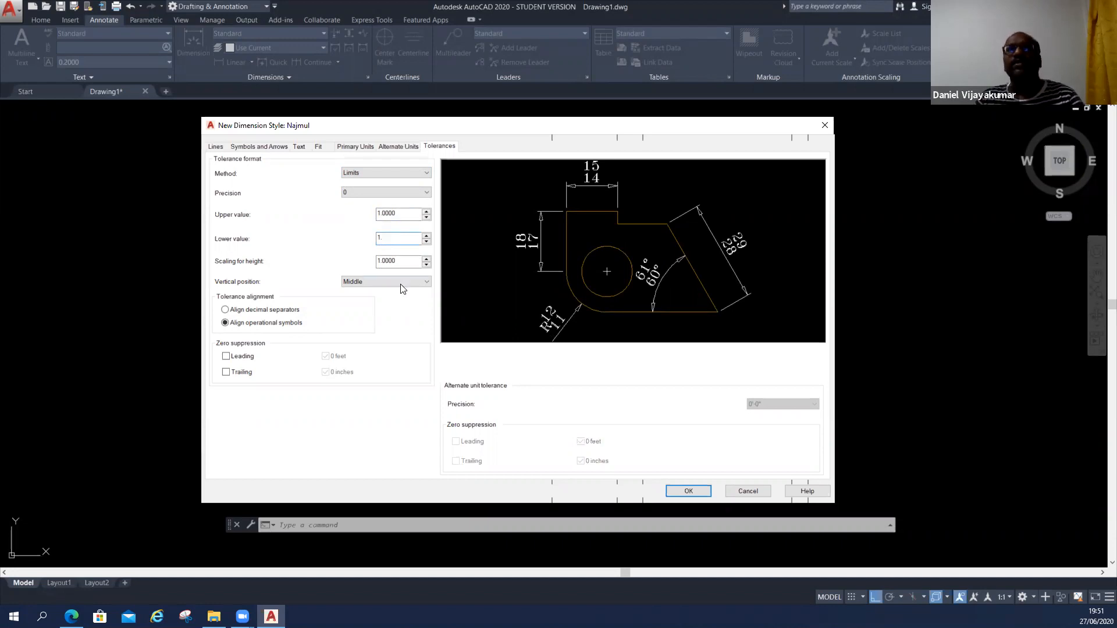
{"action": "left_click", "coordinate": [407, 260]}
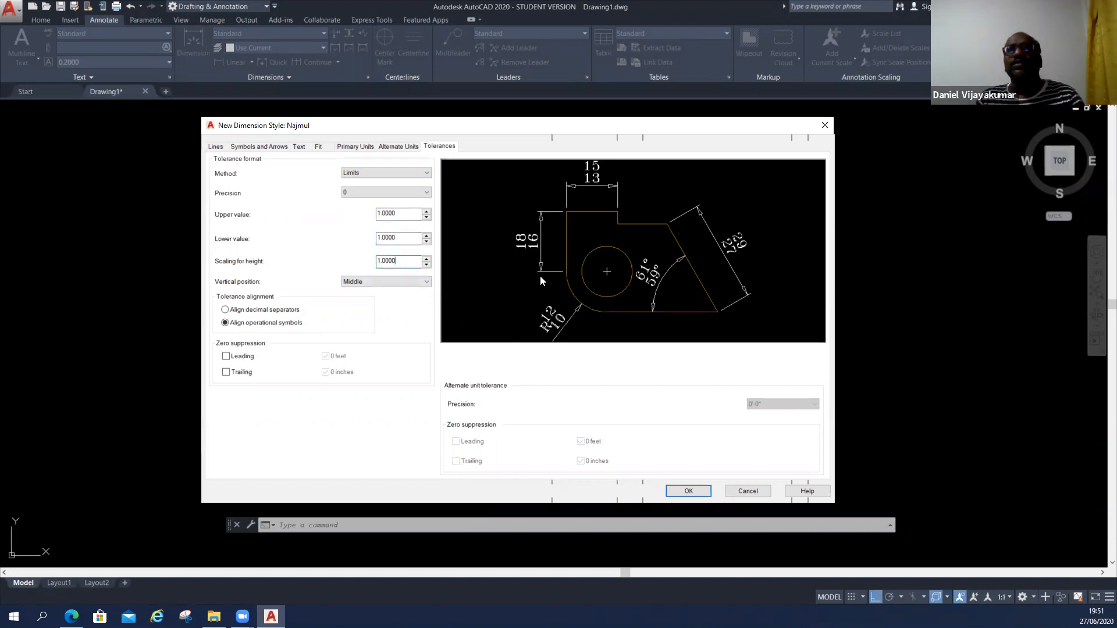
{"action": "key", "text": "ctrl"}
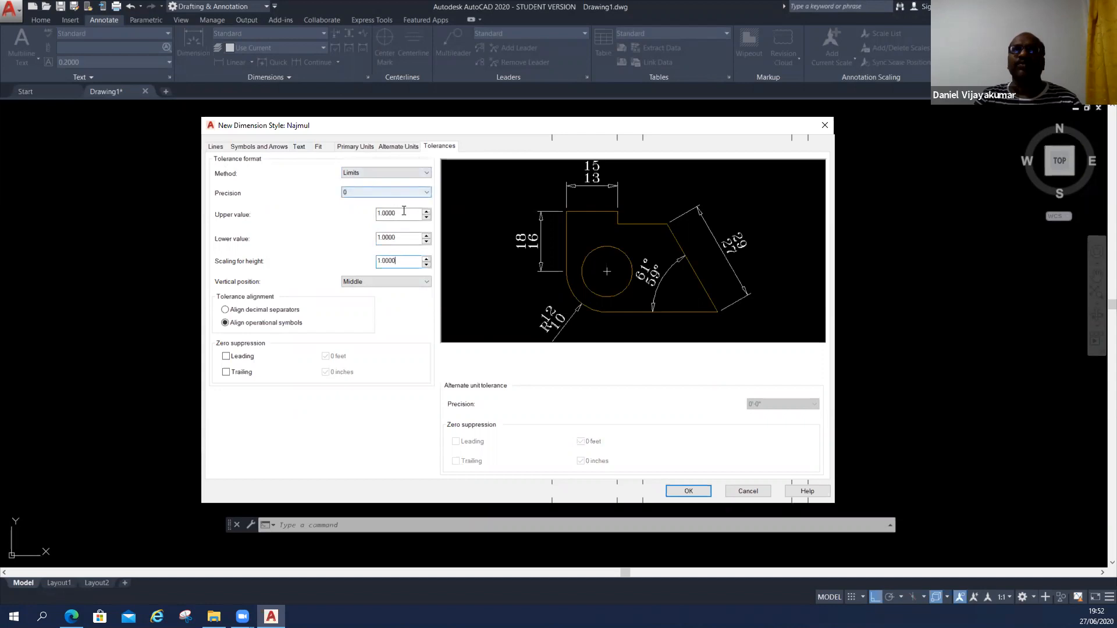
Finish the new dimension style with the tolerance method set to None and make it the current style.
{"action": "left_click", "coordinate": [380, 174]}
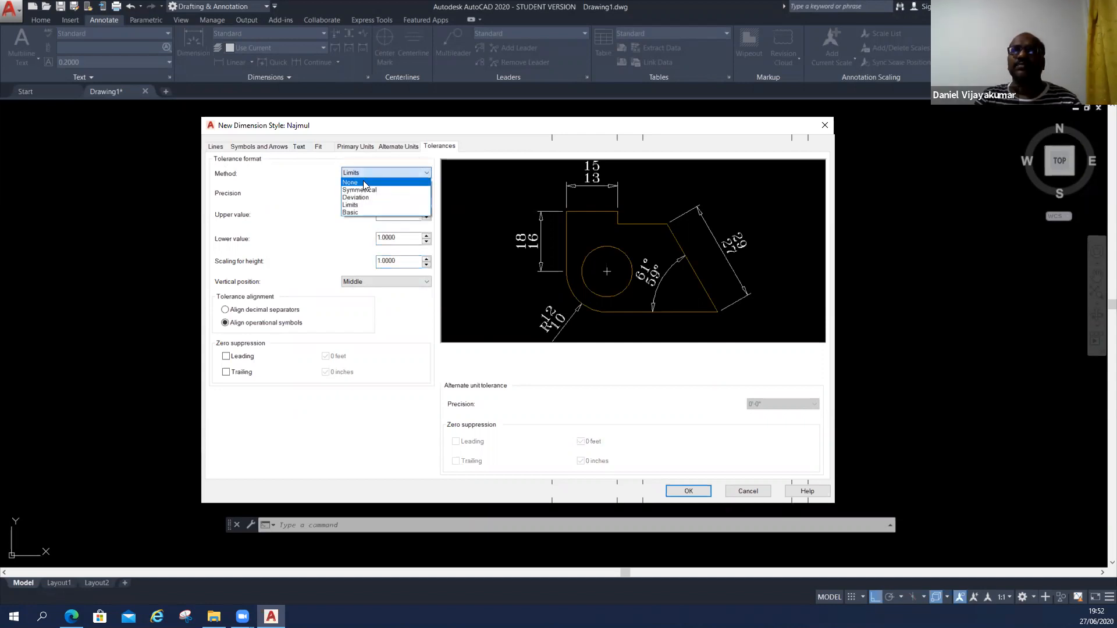
{"action": "left_click", "coordinate": [364, 183]}
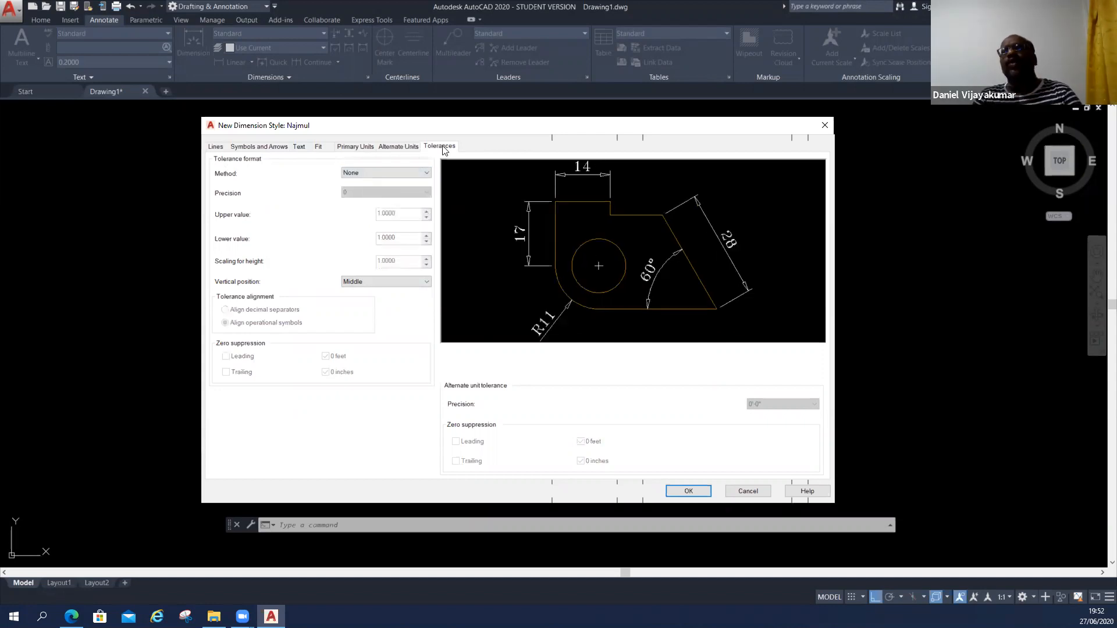
{"action": "left_click", "coordinate": [680, 492]}
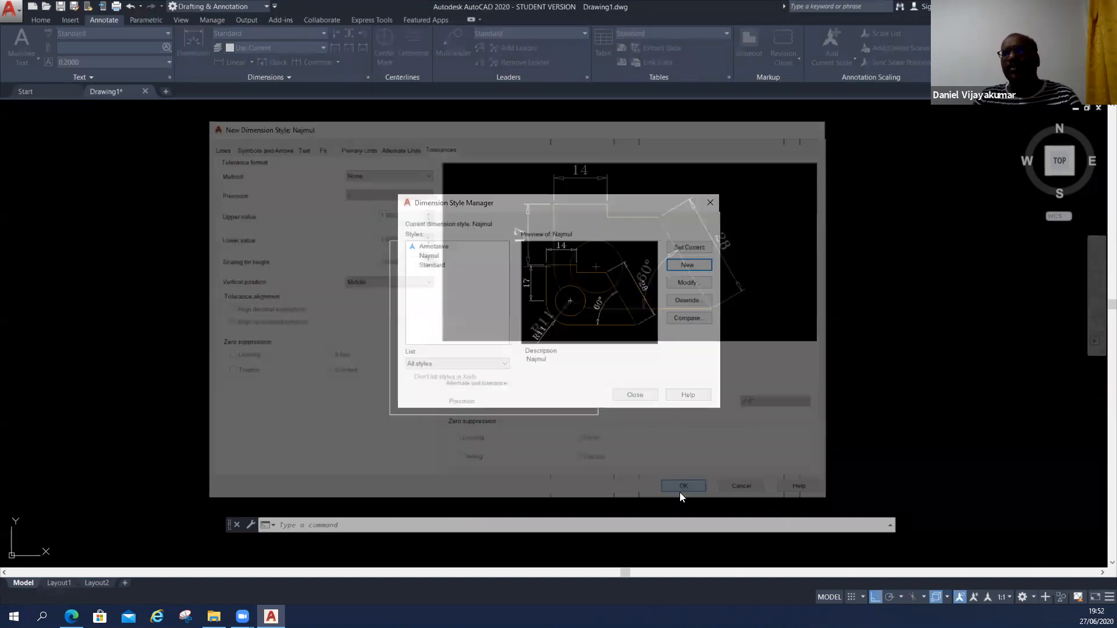
{"action": "left_click", "coordinate": [679, 251]}
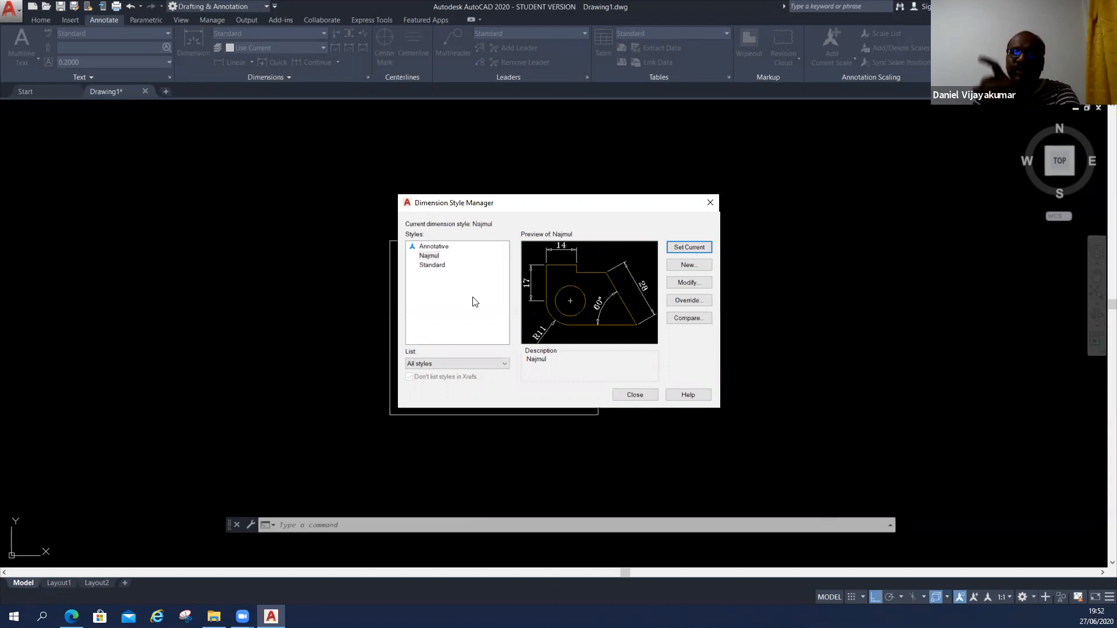
{"action": "left_click", "coordinate": [648, 394]}
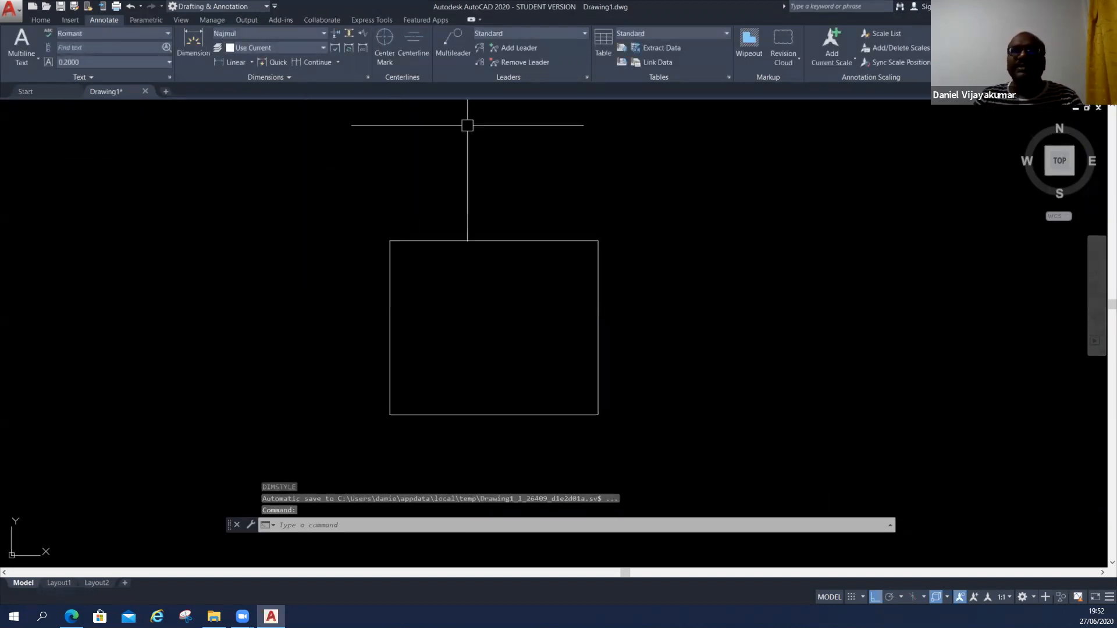
Add a linear dimension between the rectangle's two upper corners, placed just above the top edge, and inspect its text.
{"action": "left_click", "coordinate": [252, 63]}
{"action": "left_click", "coordinate": [252, 85]}
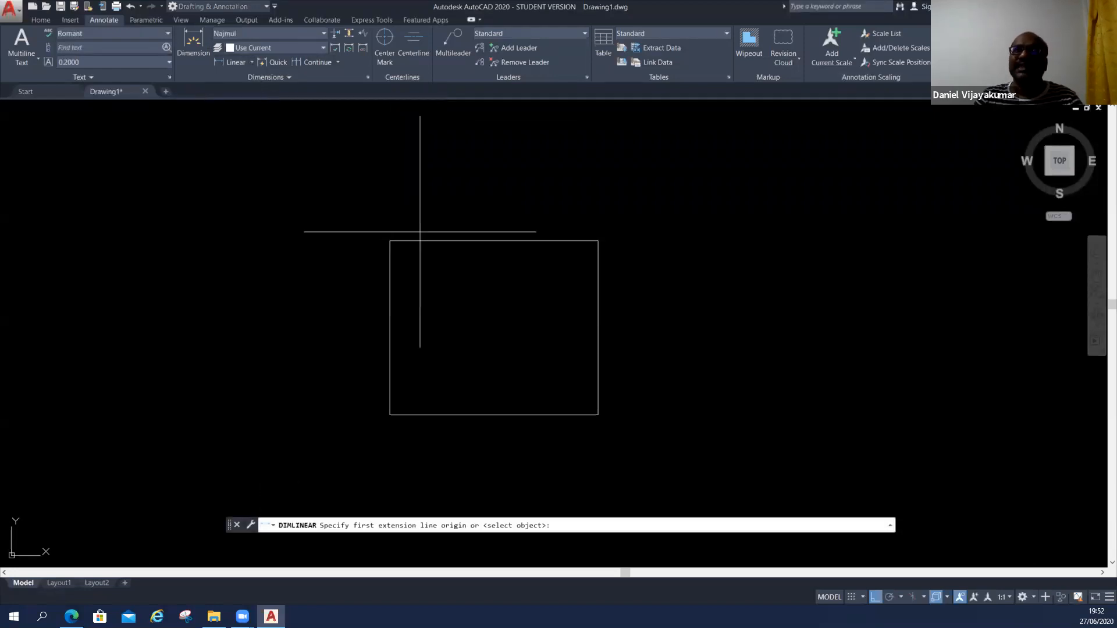
{"action": "left_click", "coordinate": [390, 240]}
{"action": "left_click", "coordinate": [598, 240]}
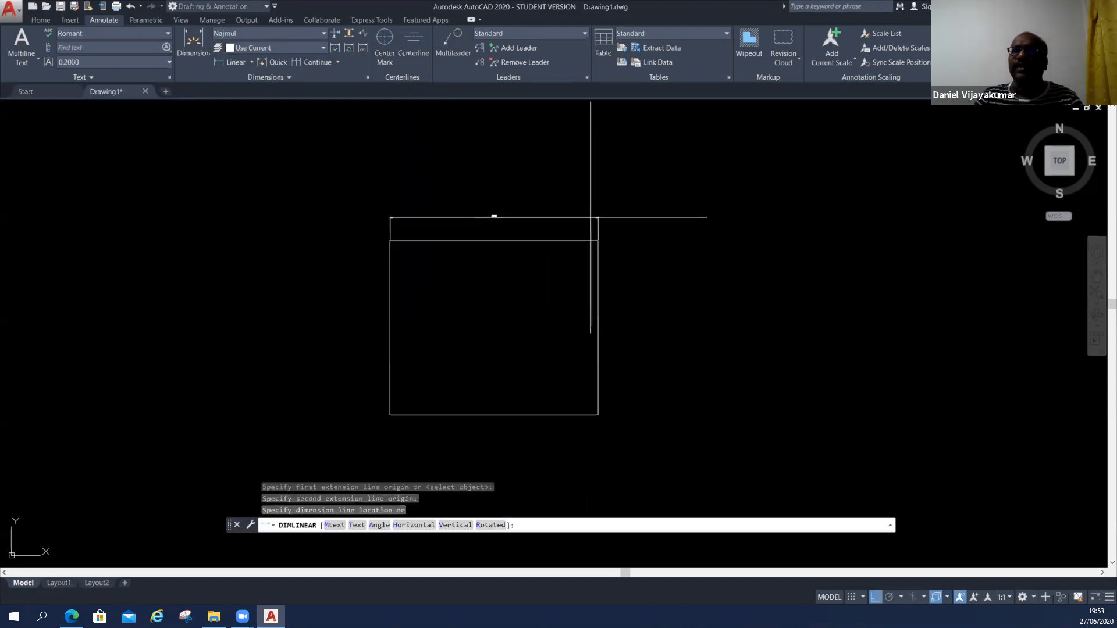
{"action": "left_click", "coordinate": [591, 227]}
{"action": "scroll", "coordinate": [438, 221], "scroll_direction": "up", "scroll_amount": 4}
{"action": "scroll", "coordinate": [371, 322], "scroll_direction": "up", "scroll_amount": 5}
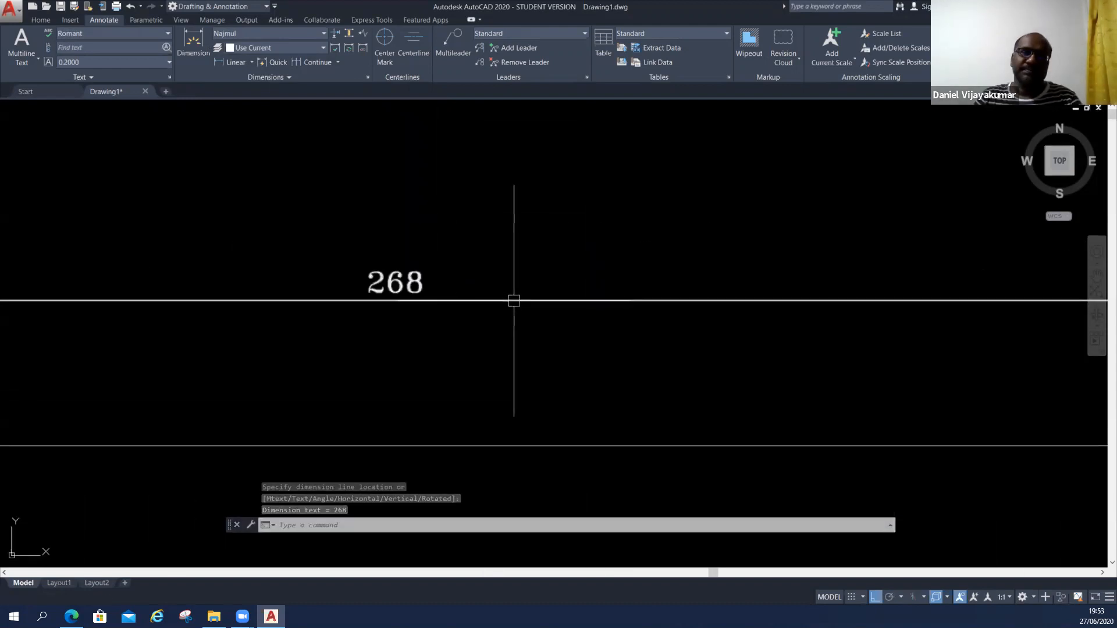
{"action": "scroll", "coordinate": [514, 300], "scroll_direction": "down", "scroll_amount": 4}
{"action": "scroll", "coordinate": [594, 260], "scroll_direction": "down", "scroll_amount": 2}
{"action": "scroll", "coordinate": [593, 262], "scroll_direction": "up", "scroll_amount": 2}
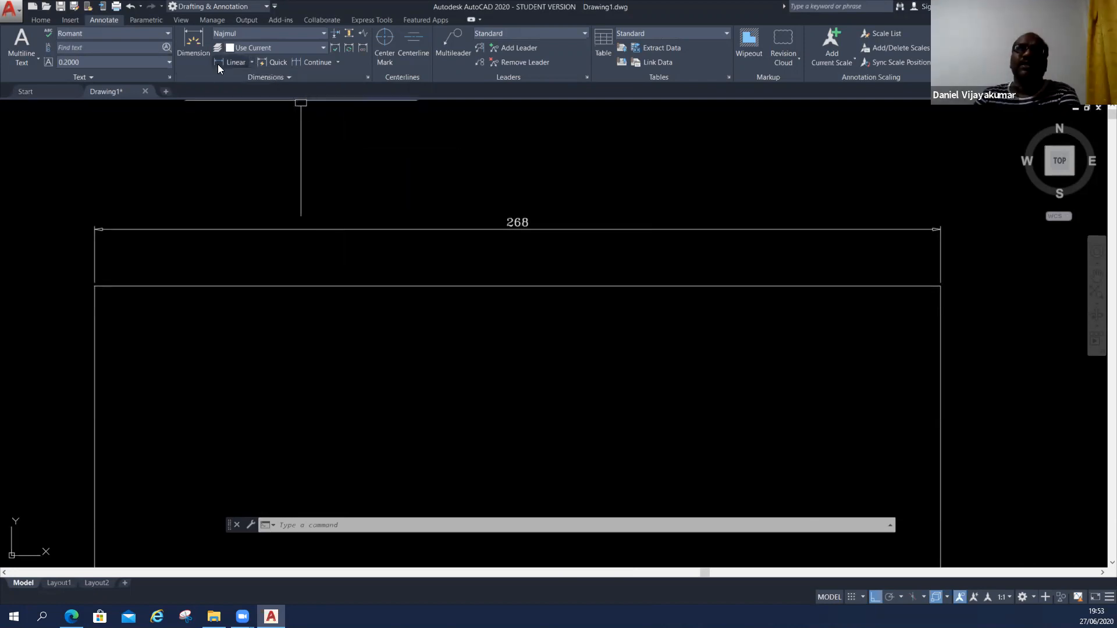
Look over the available dimension types, from Linear to Ordinate, without starting one.
{"action": "left_click", "coordinate": [252, 62]}
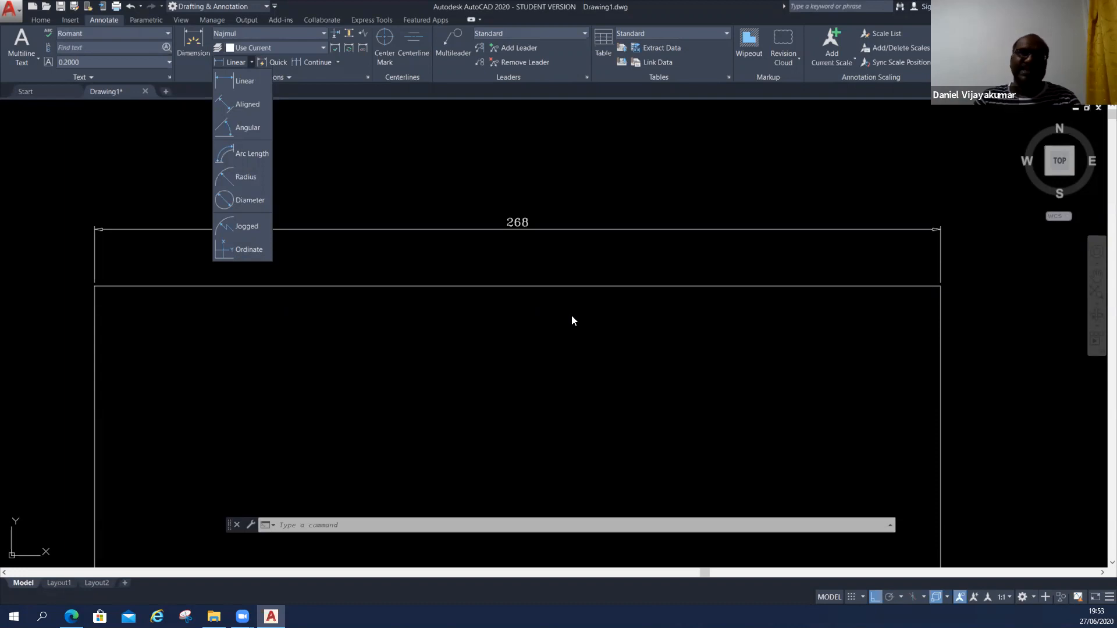
{"action": "left_click", "coordinate": [531, 400]}
{"action": "scroll", "coordinate": [531, 396], "scroll_direction": "down", "scroll_amount": 4}
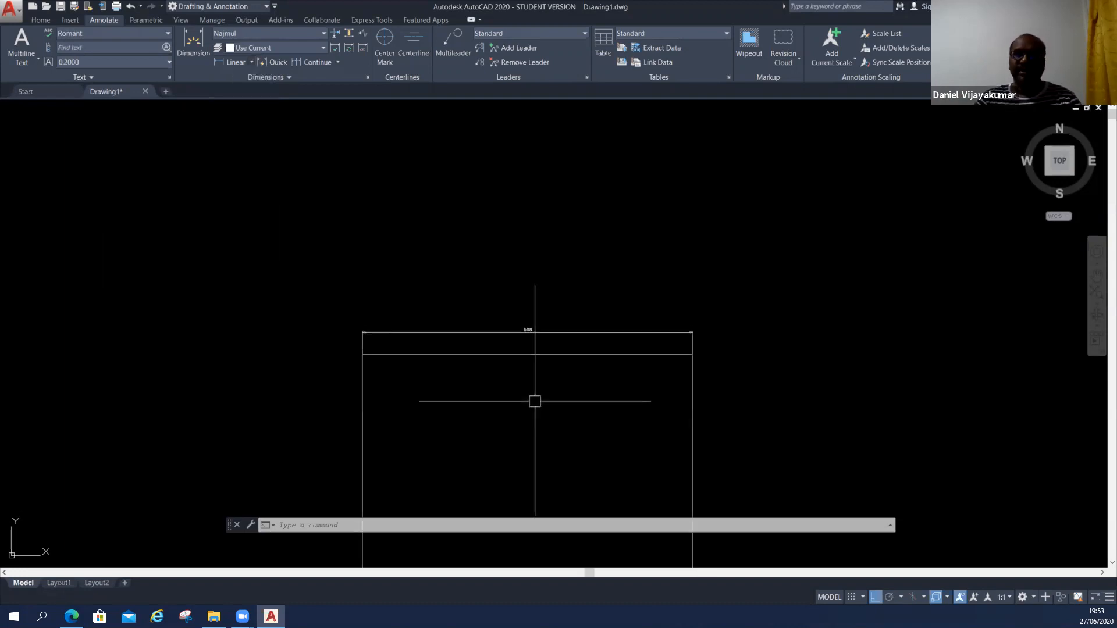
{"action": "scroll", "coordinate": [536, 319], "scroll_direction": "down", "scroll_amount": 2}
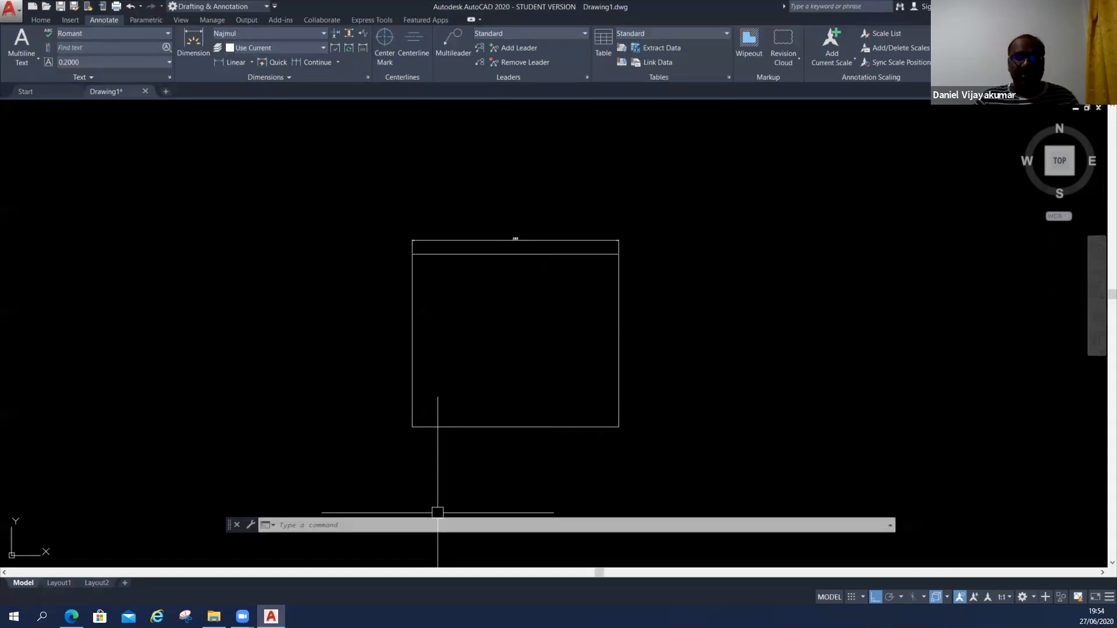
{"action": "middle_click_drag", "start_coordinate": [508, 455], "coordinate": [512, 455]}
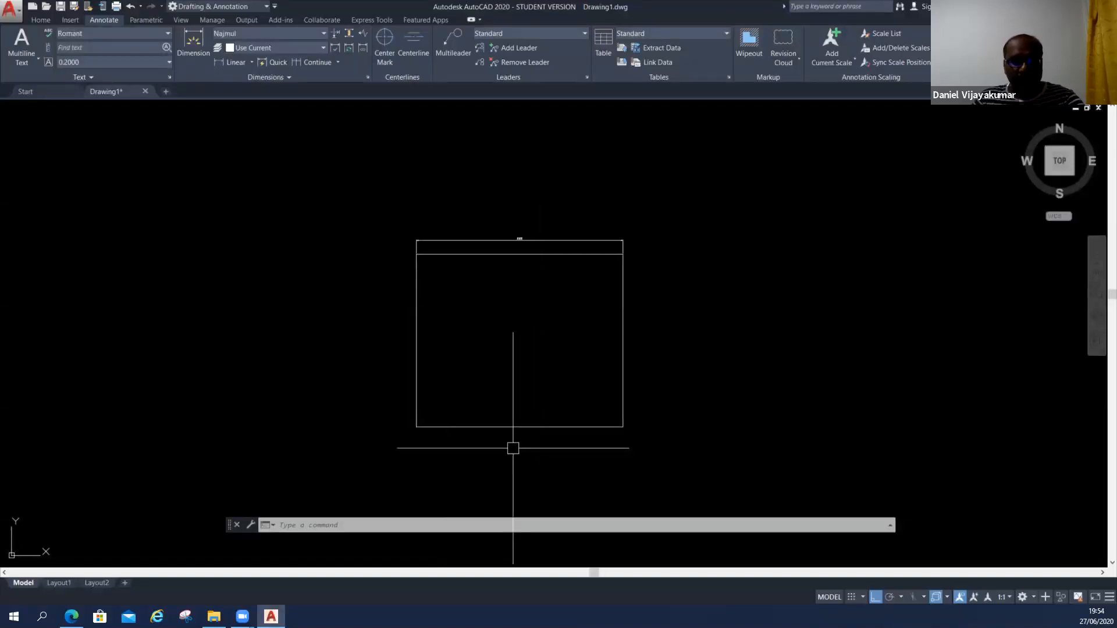
{"action": "type", "text": "dm"}
{"action": "key", "text": "Return"}
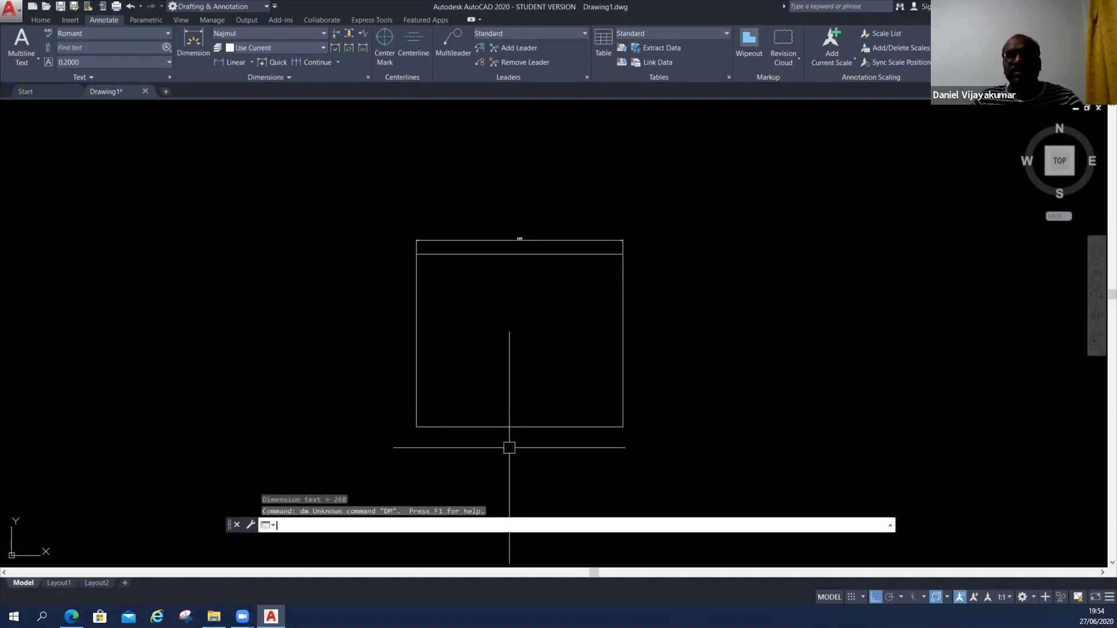
{"action": "key", "text": "Escape"}
{"action": "key", "text": "Escape"}
Open the Dimension Style Manager with the DIMSTYLE command to view the styles, and close it unchanged.
{"action": "type", "text": "dim"}
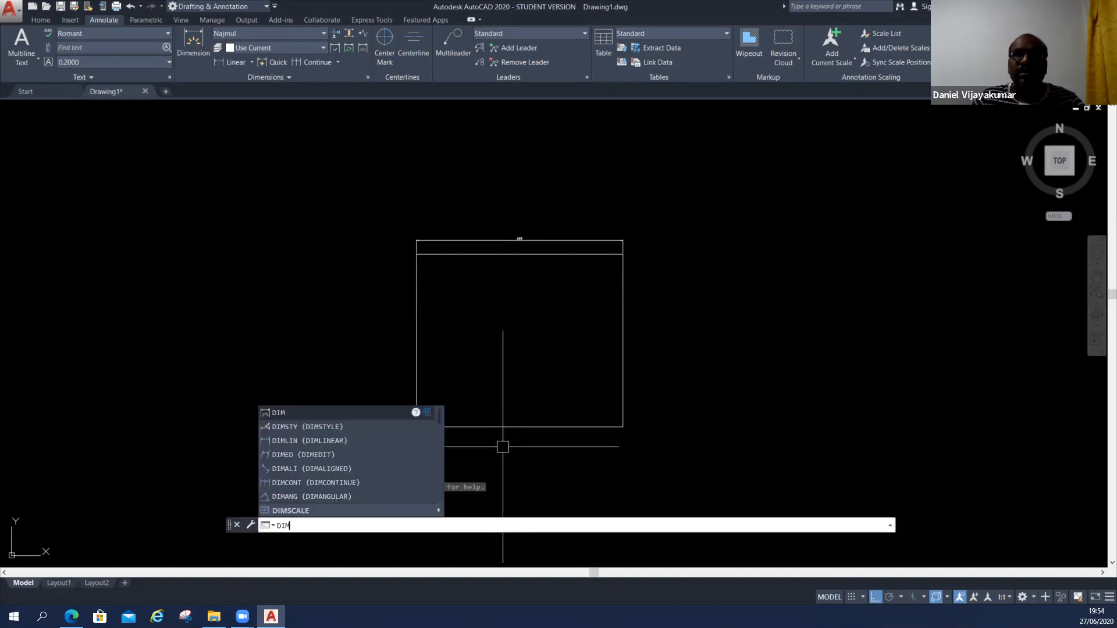
{"action": "left_click", "coordinate": [385, 431]}
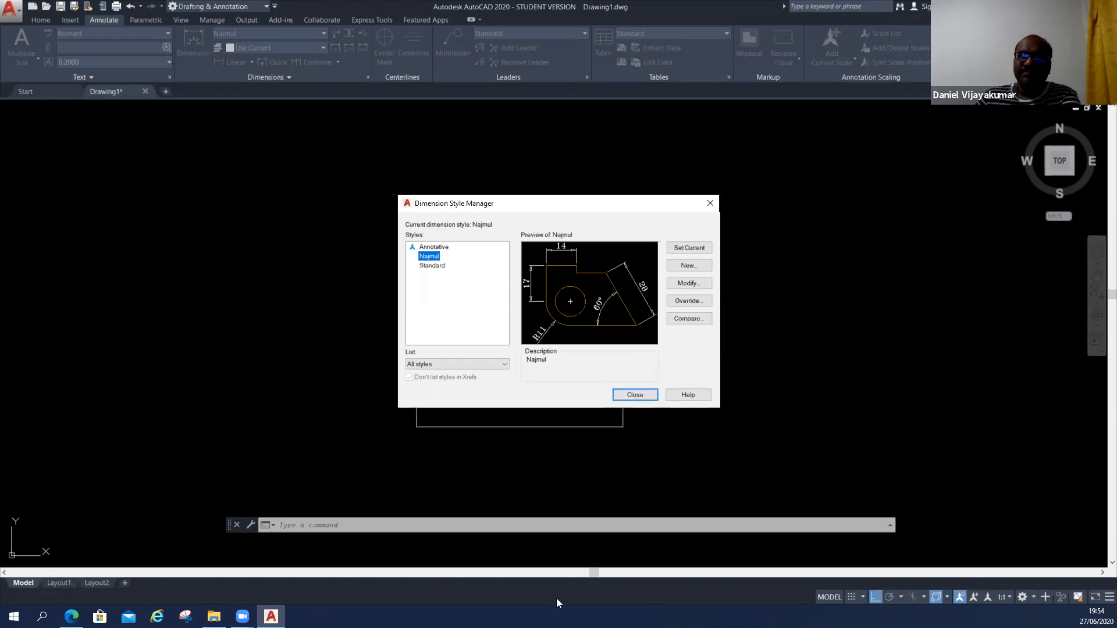
{"action": "key", "text": "Escape"}
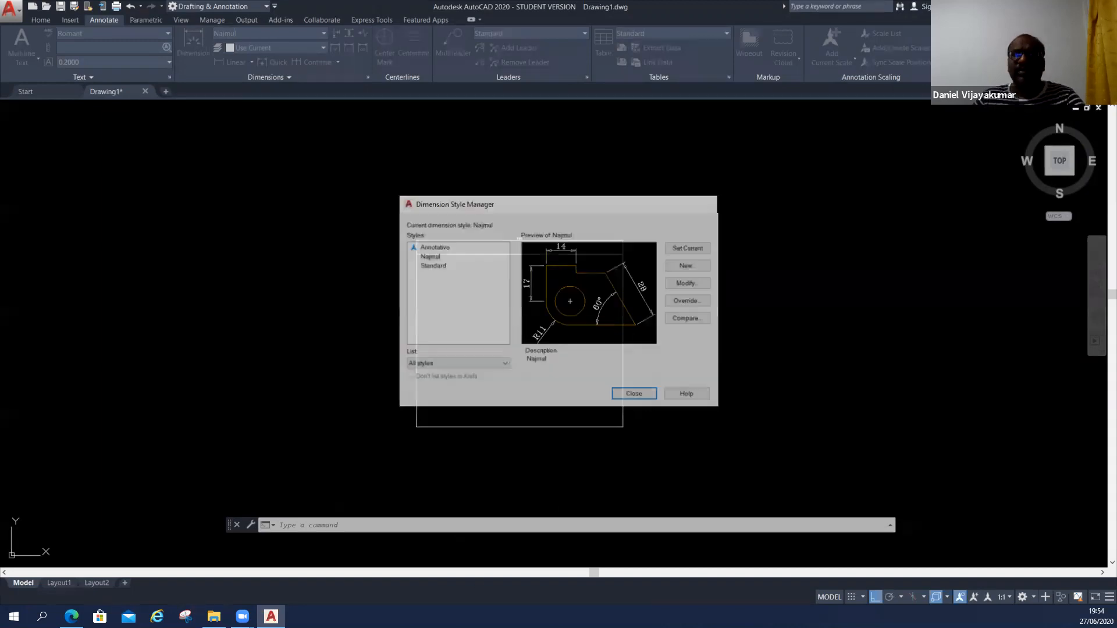